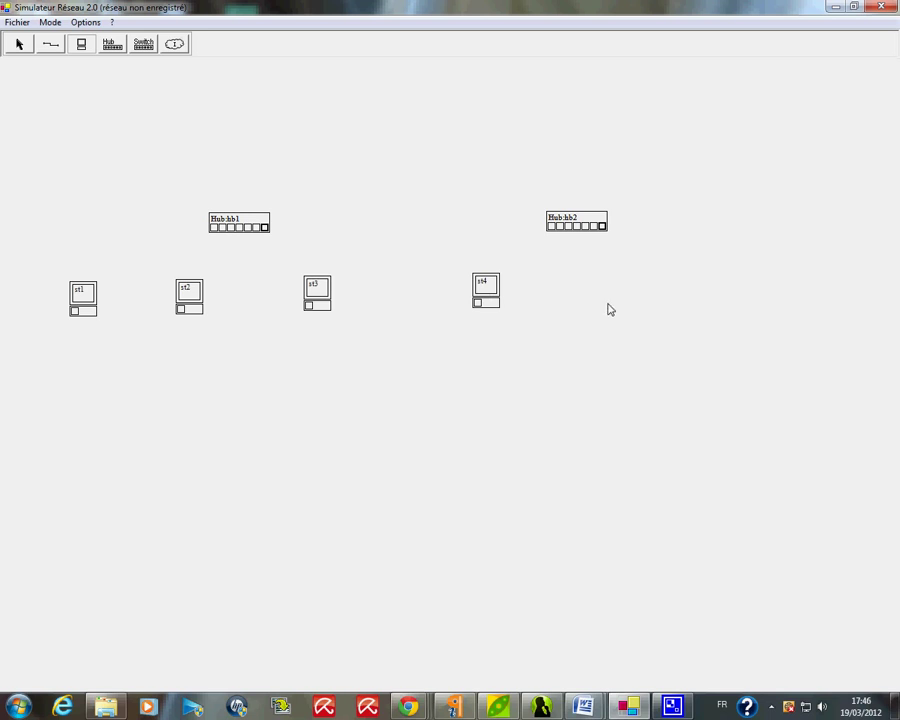
- Place two more stations below hub hb2, and cable st1, st2 and st3 to the first three ports of hub hb1
left_click(694, 290)
left_click(50, 44)
left_click(74, 311)
left_click(213, 228)
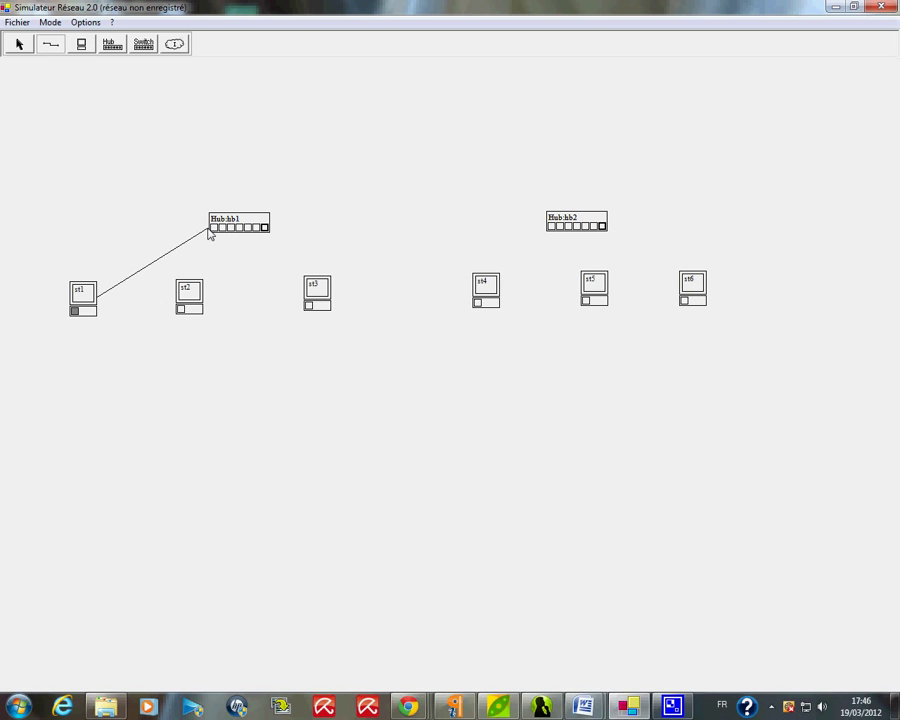
left_click(180, 308)
left_click(221, 228)
left_click(308, 307)
left_click(230, 228)
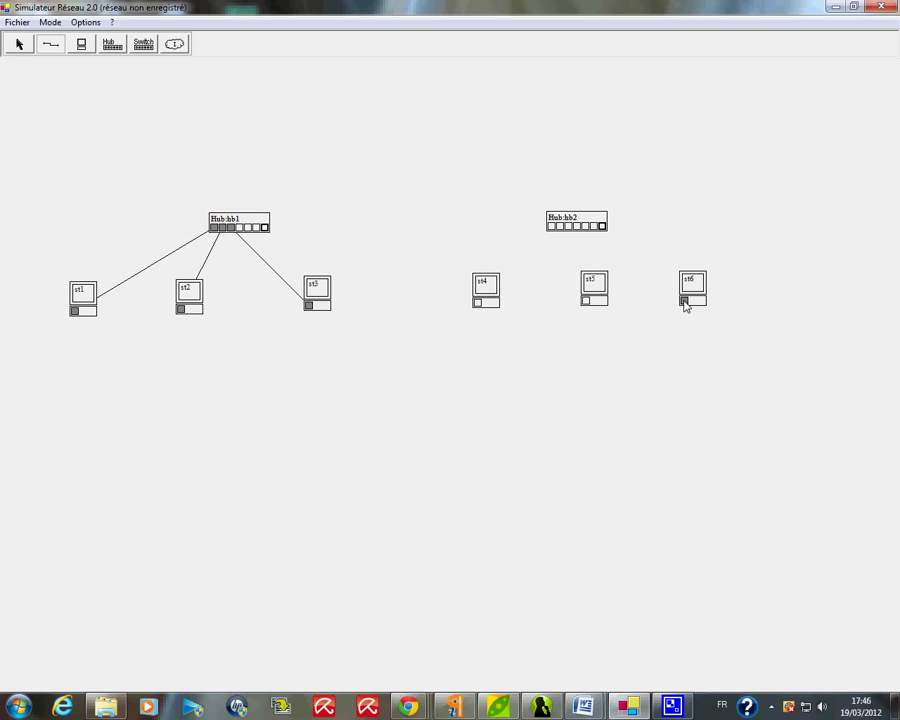
- Cable st6, st5 and st4 to hub hb2's sixth, fifth and fourth ports, and link hb1's last port to hb2's first
left_click(593, 228)
left_click(585, 300)
left_click(586, 227)
left_click(478, 303)
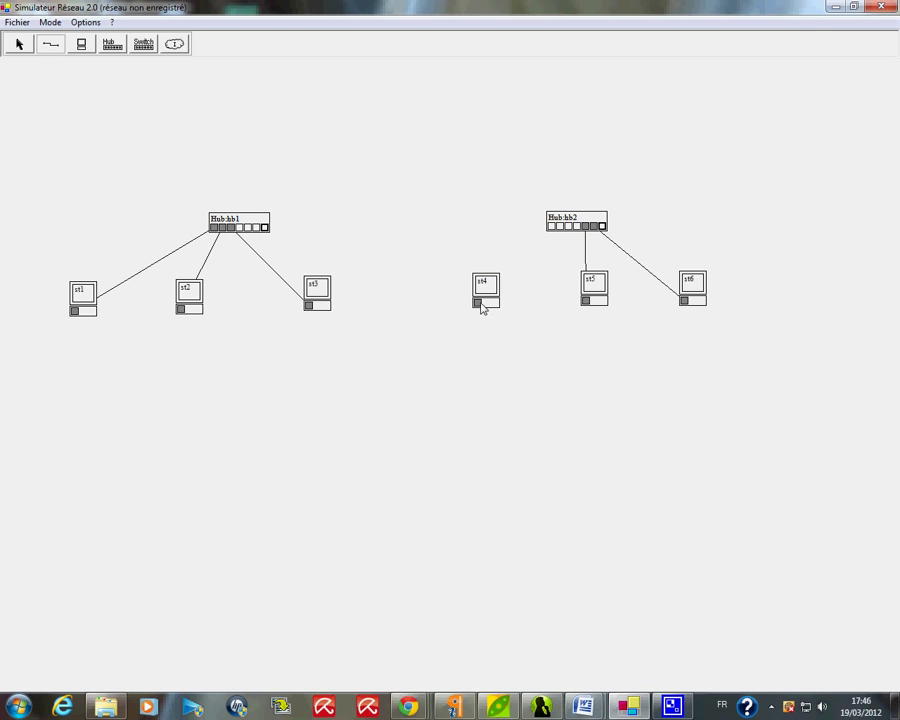
left_click(577, 227)
left_click(551, 228)
- Switch the simulator from network design to Ethernet mode
left_click(49, 22)
left_click(72, 55)
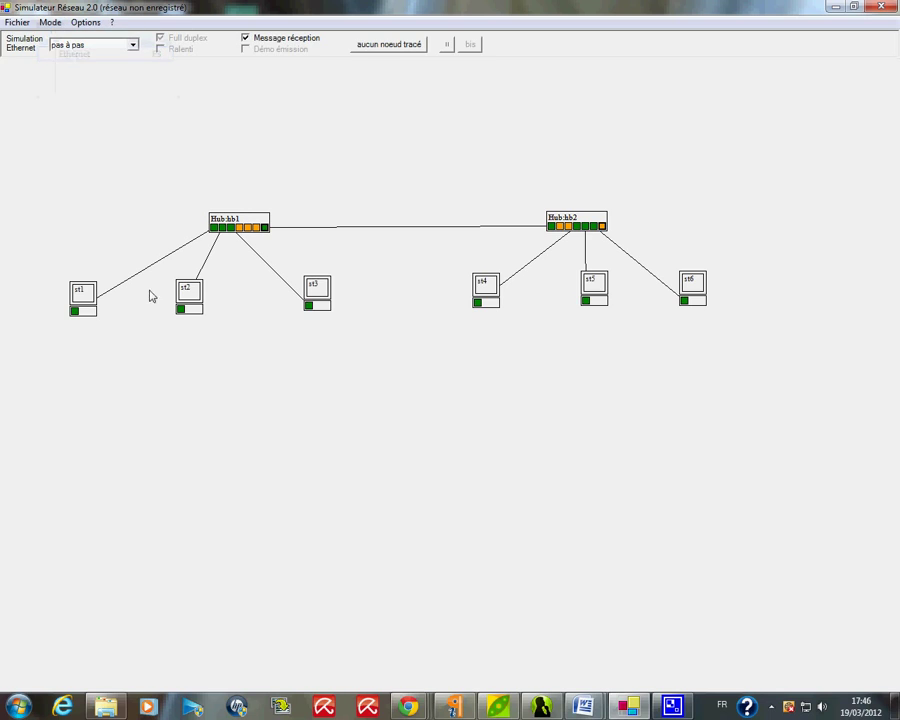
right_click(87, 314)
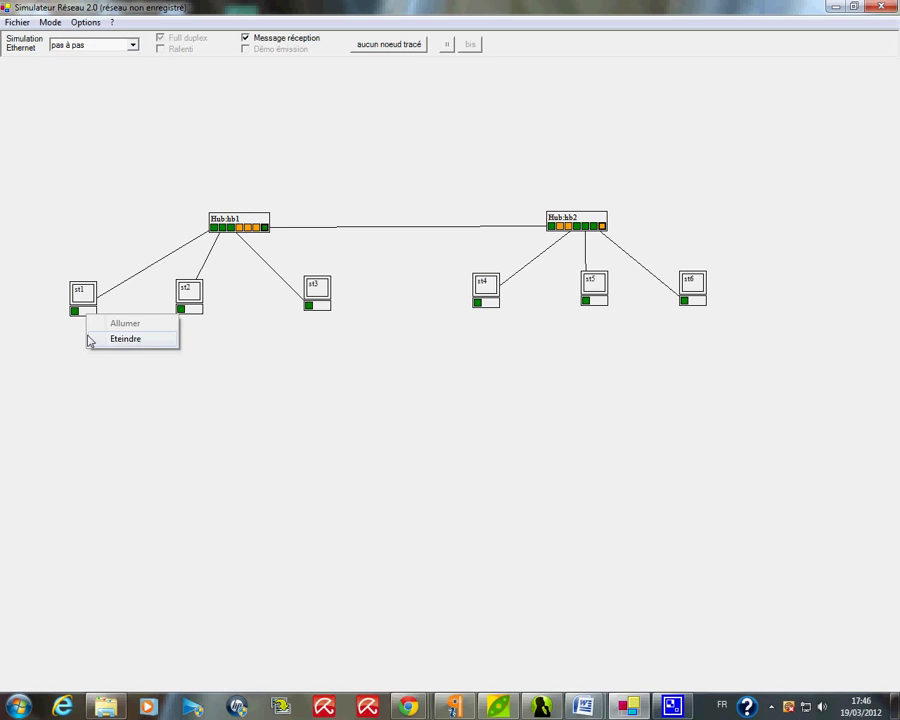
right_click(85, 297)
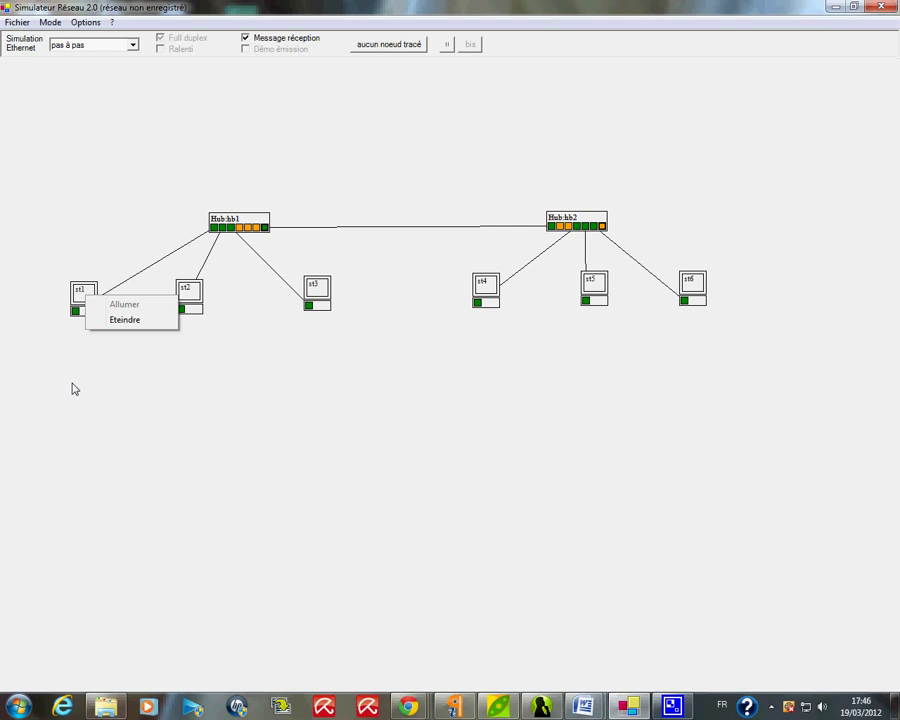
left_click(85, 294)
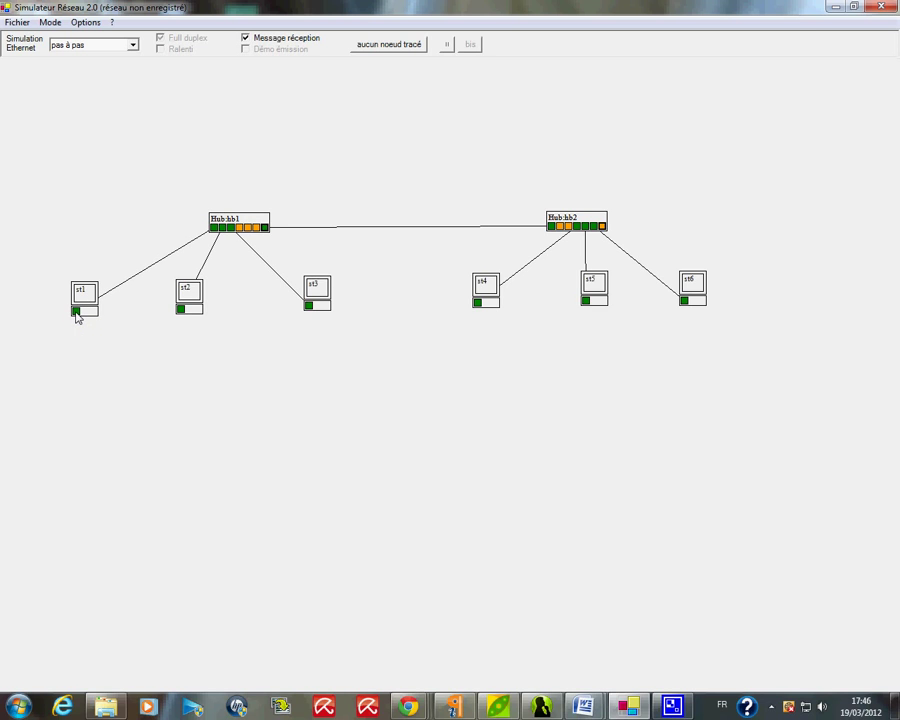
- Send a unicast frame from st1 to st4's network card (mac04) and dismiss the reception message
right_click(77, 316)
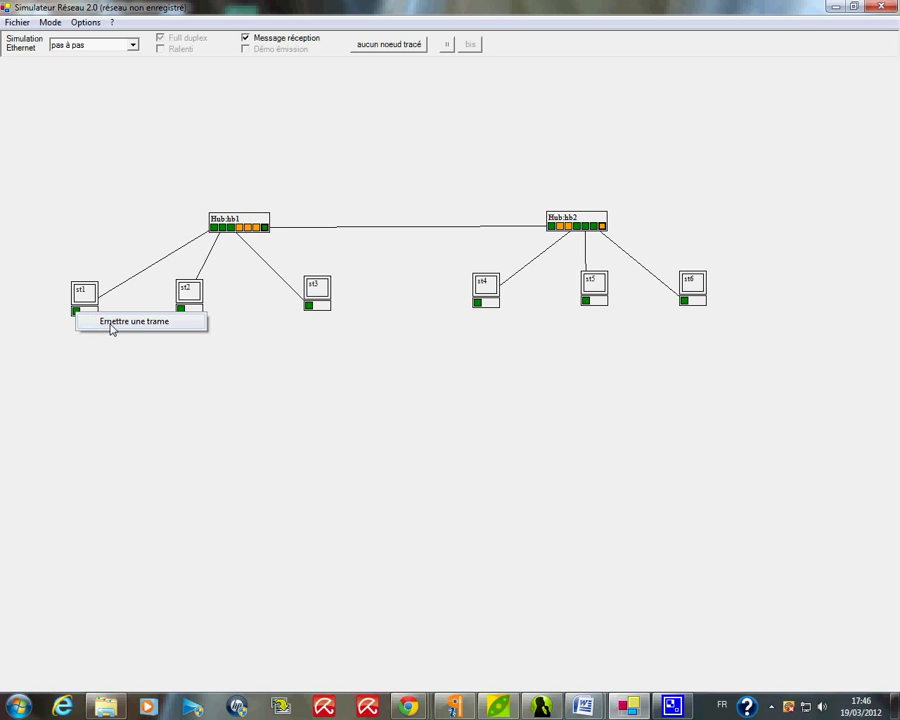
left_click(111, 326)
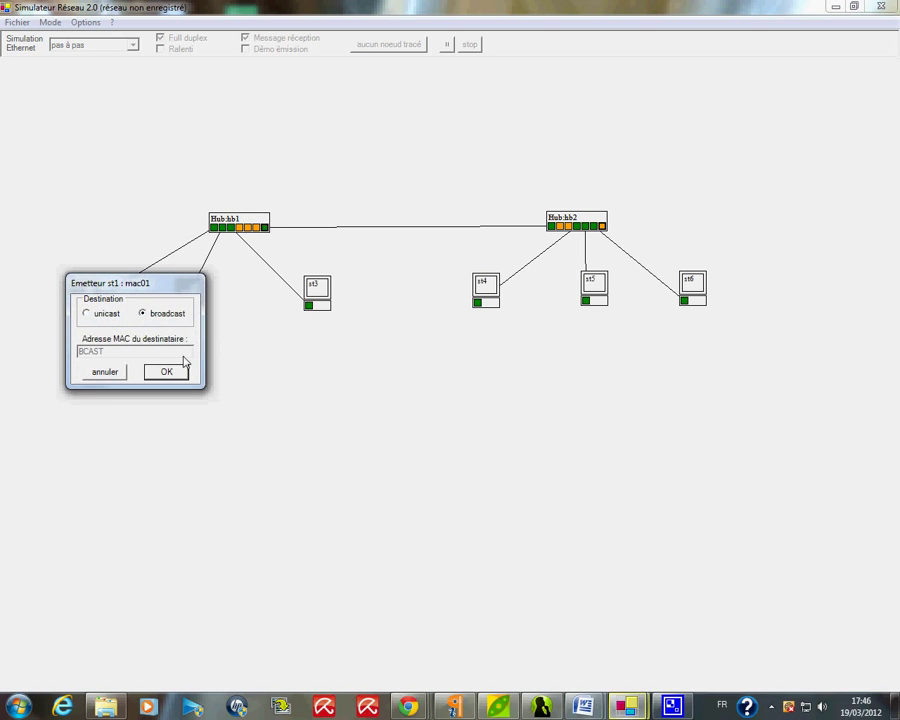
left_click(86, 313)
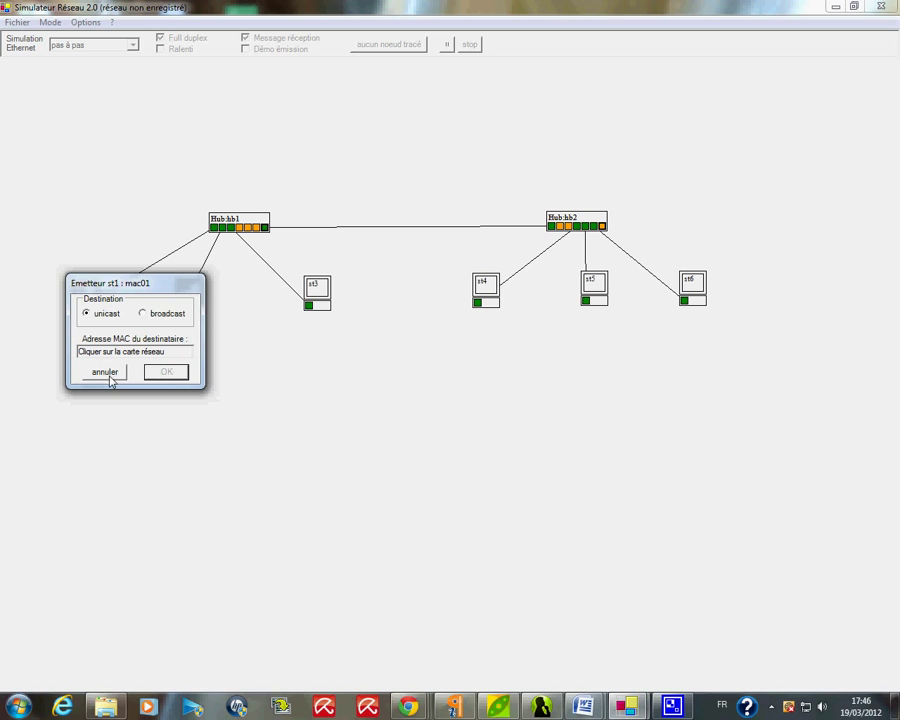
left_click(479, 305)
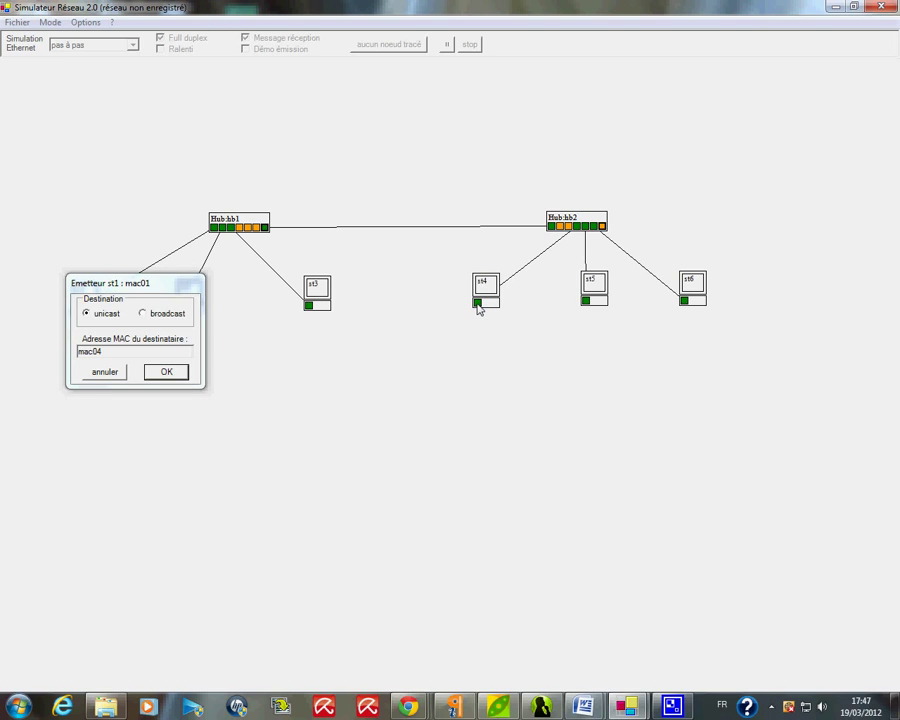
left_click(167, 372)
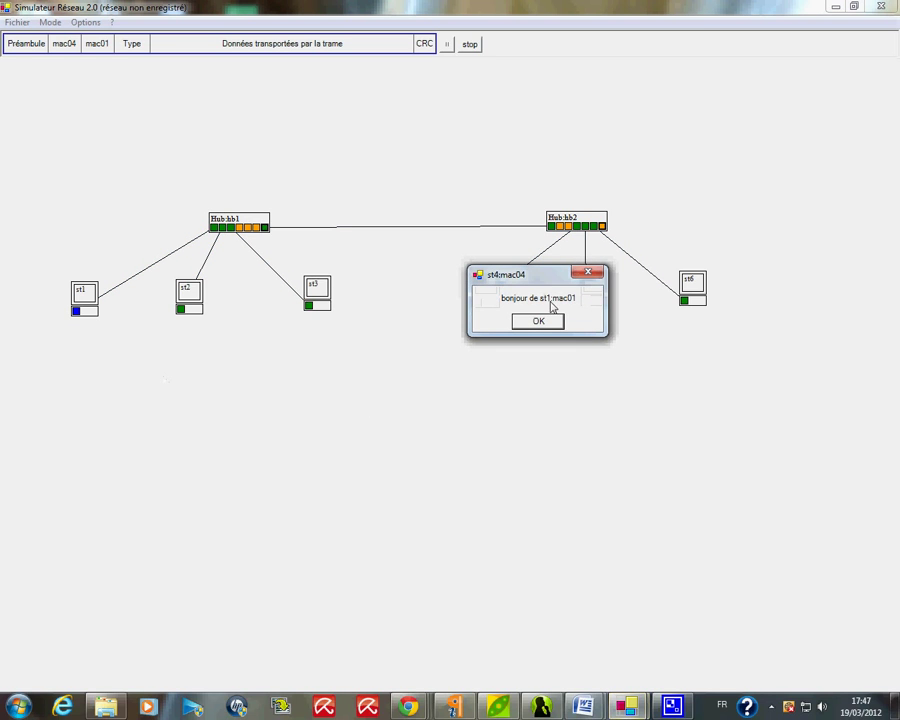
left_click_drag(562, 281, 521, 343)
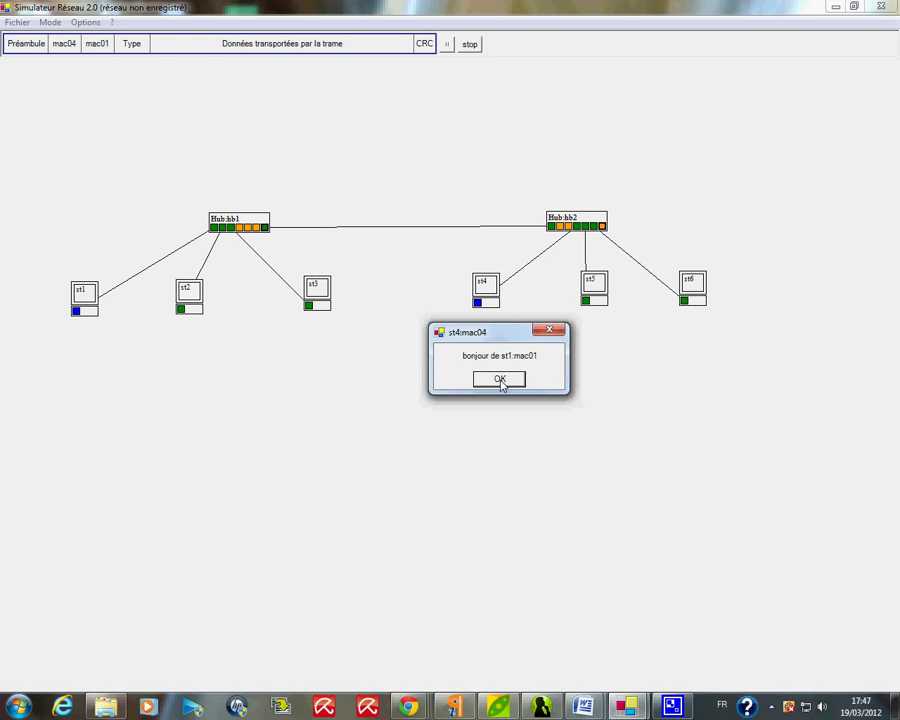
left_click(500, 380)
- Send a broadcast frame from st1's network card to all stations
right_click(77, 313)
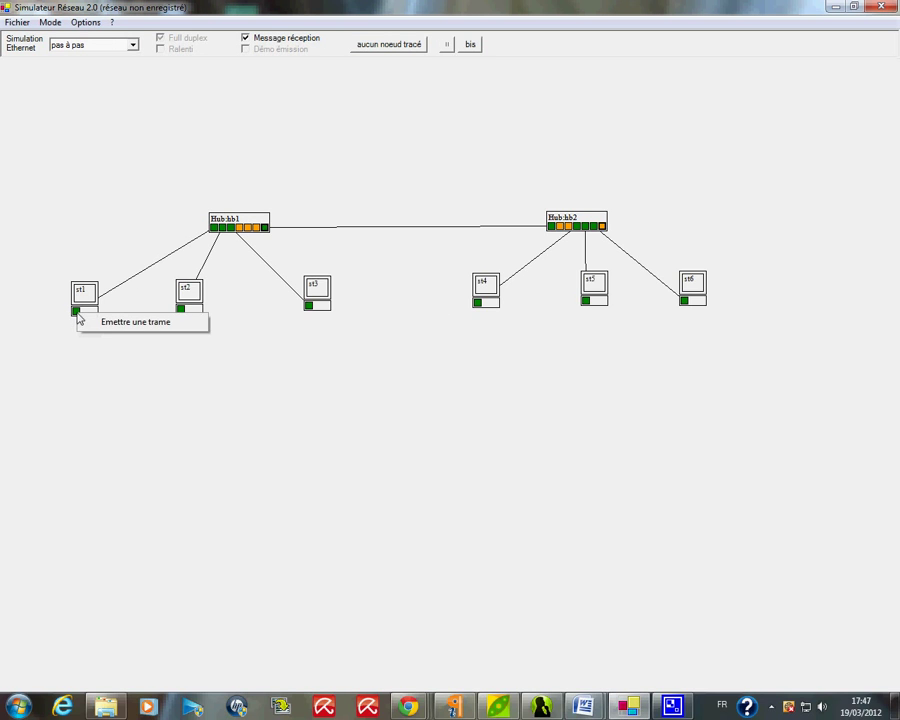
left_click(129, 322)
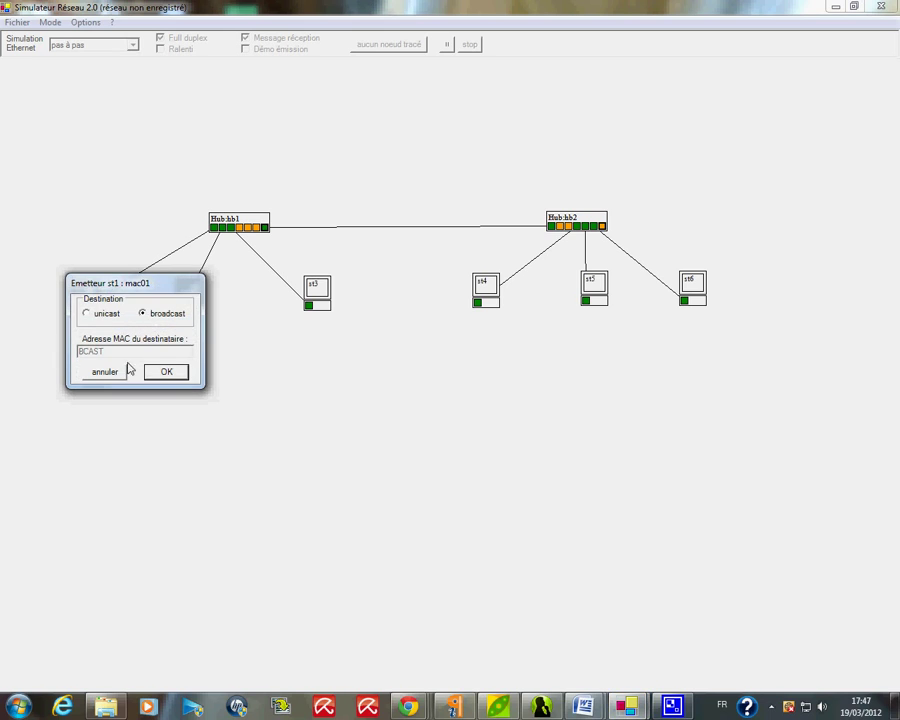
left_click(167, 372)
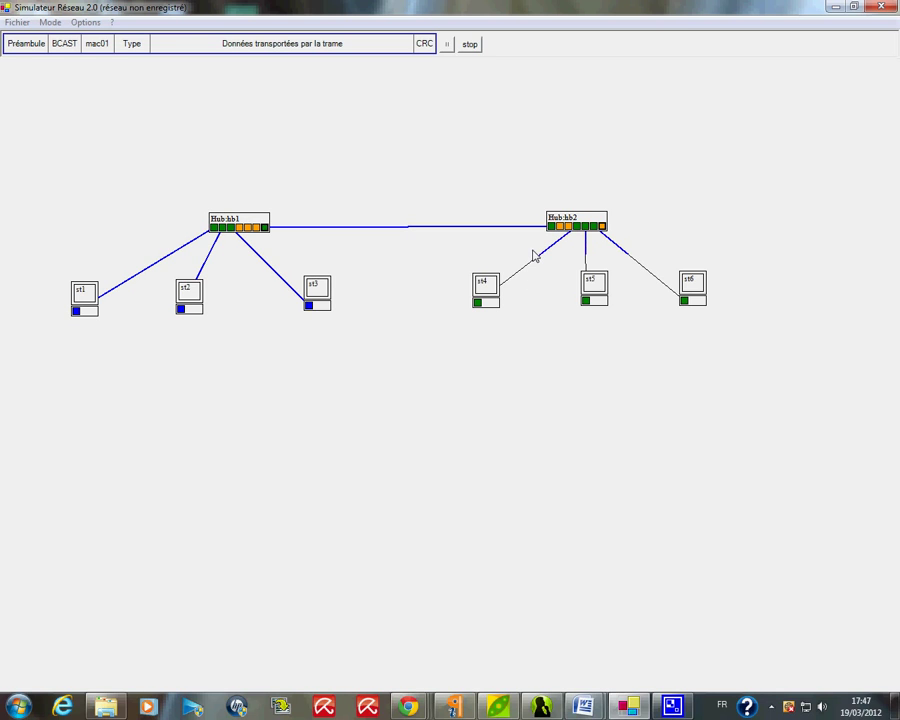
- Move aside and acknowledge the broadcast reception messages on st3, st2, st4, st5 and st6
left_click_drag(378, 283, 347, 327)
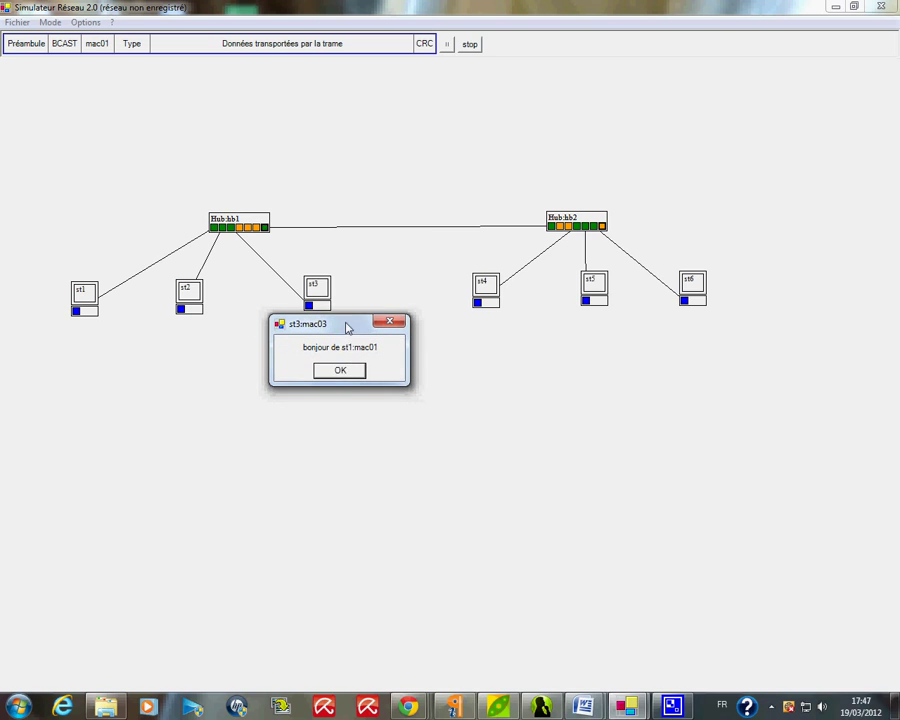
left_click(341, 372)
left_click_drag(245, 286, 229, 340)
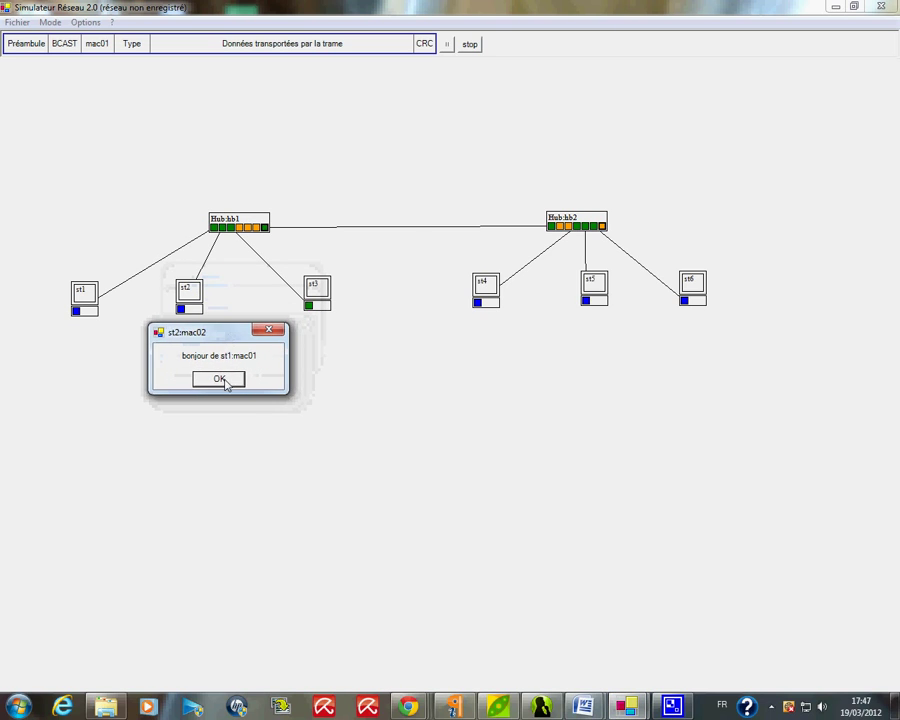
left_click(224, 382)
left_click_drag(550, 279, 499, 349)
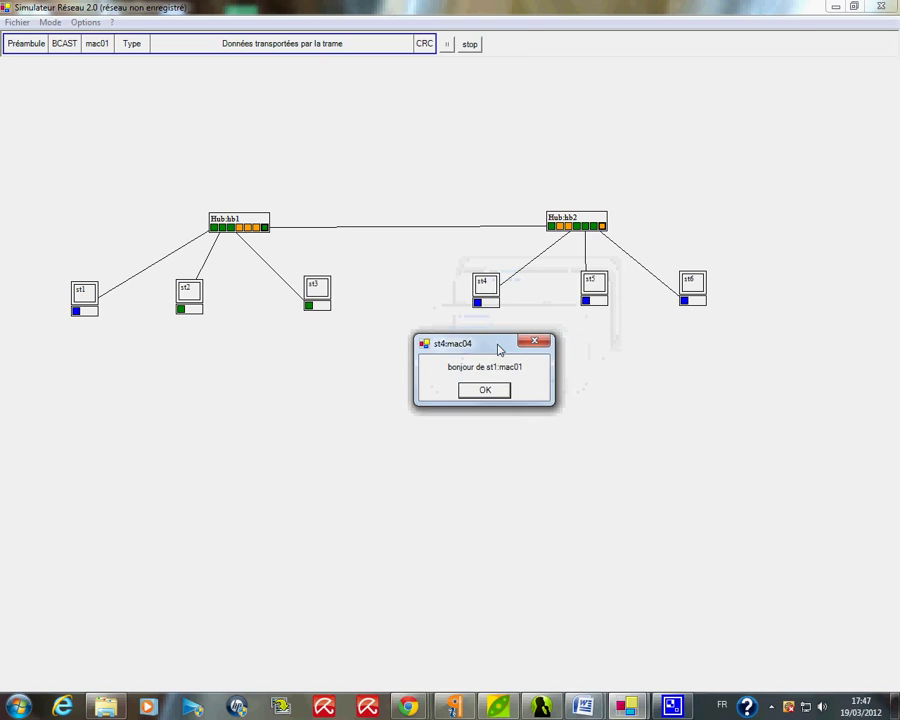
left_click(492, 391)
left_click_drag(649, 278, 596, 350)
left_click(594, 390)
left_click_drag(745, 292, 680, 343)
left_click(684, 380)
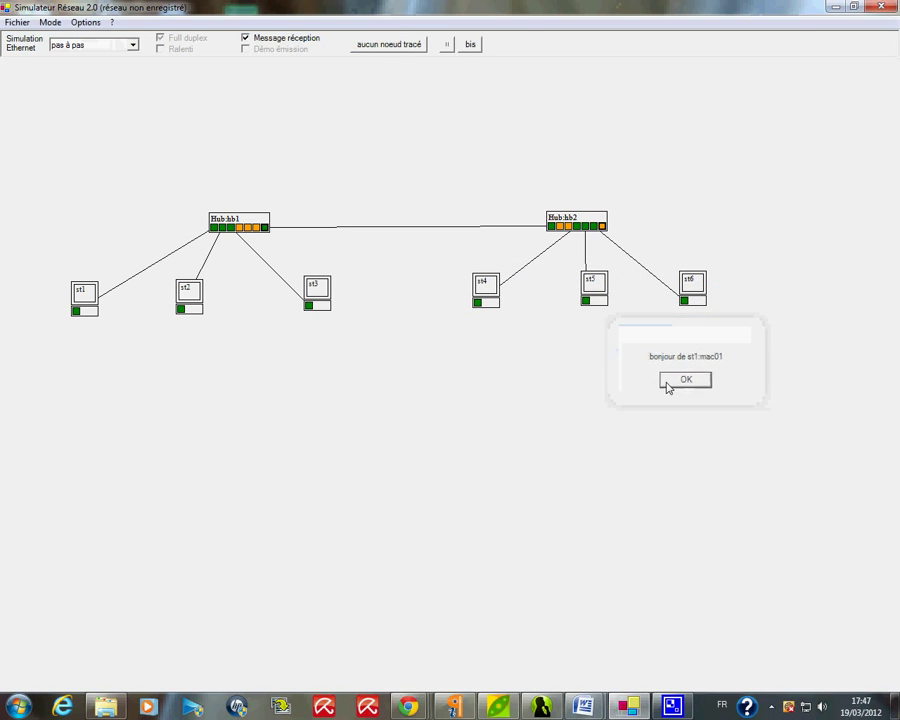
- Switch the simulator from Ethernet to IP mode
left_click(50, 22)
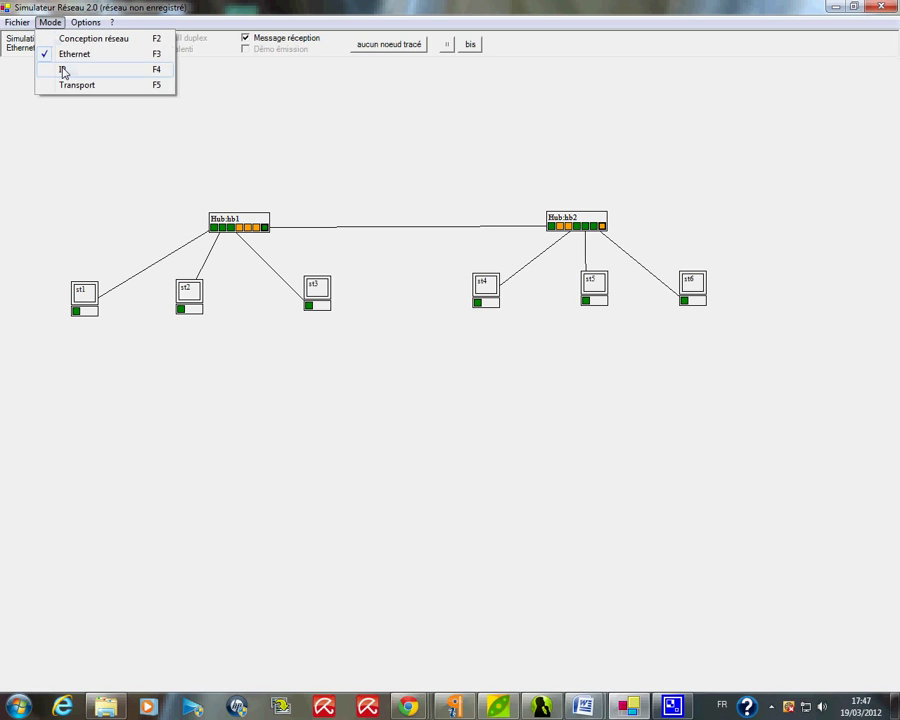
left_click(64, 69)
mouse_move(84, 318)
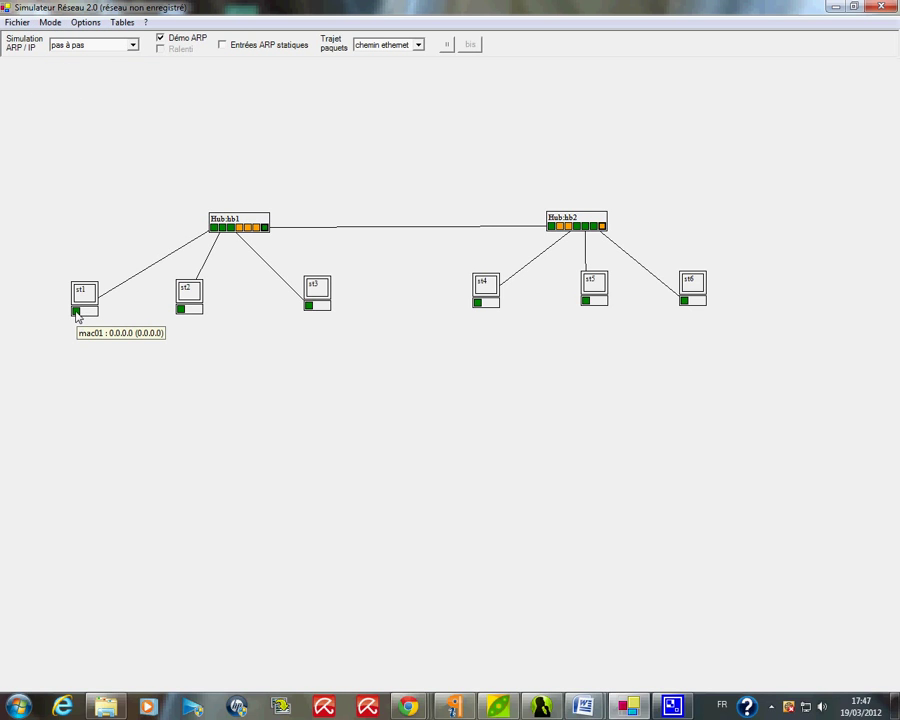
right_click(87, 312)
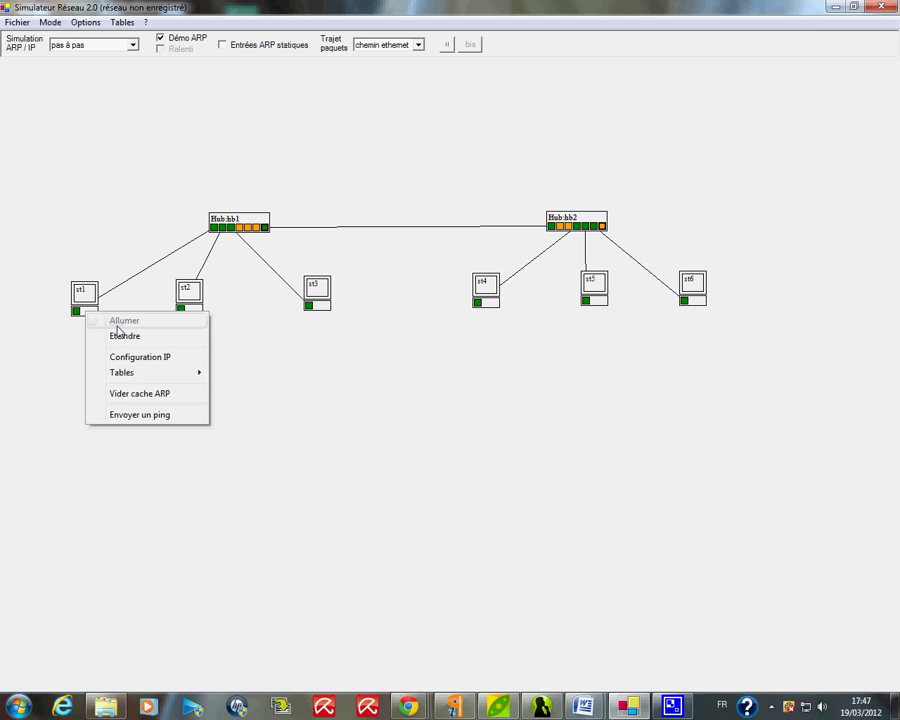
left_click(128, 357)
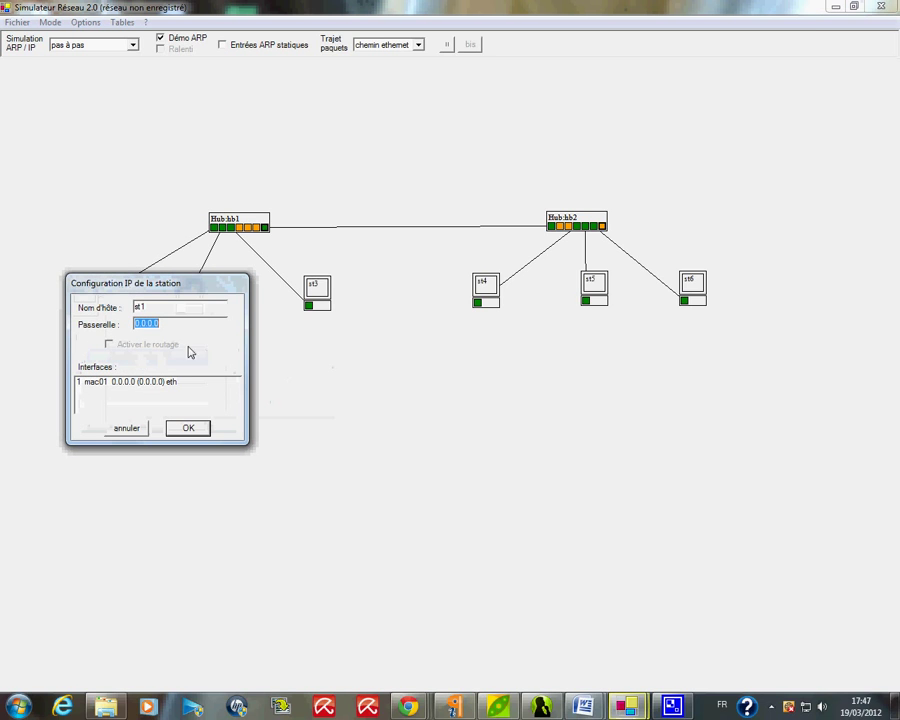
left_click(190, 429)
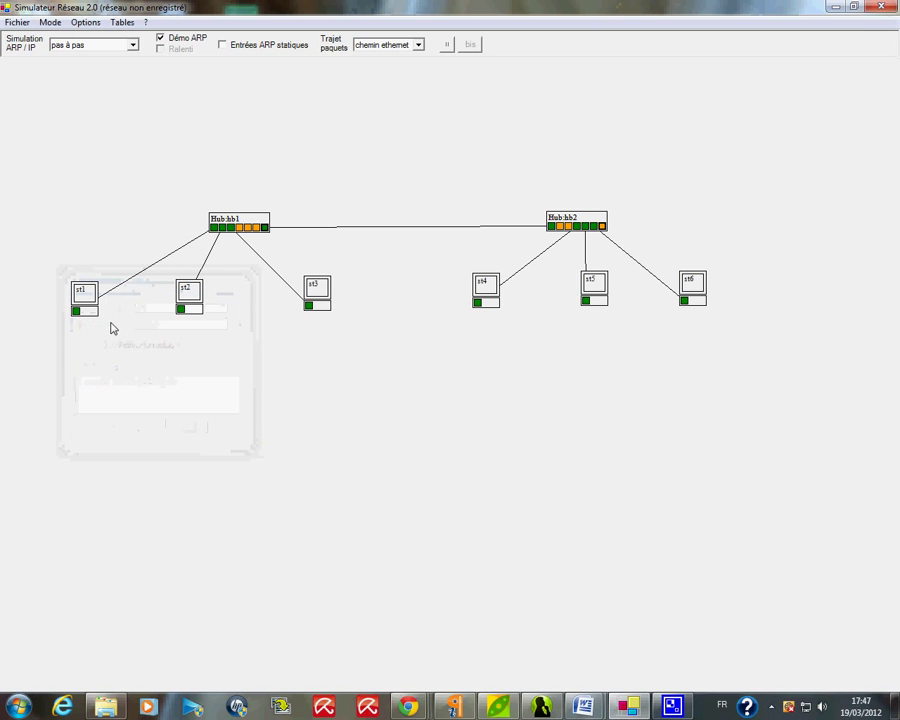
- Configure st1's network card with IP address 192.168.1.1 and subnet mask 255.255.255.0
right_click(77, 313)
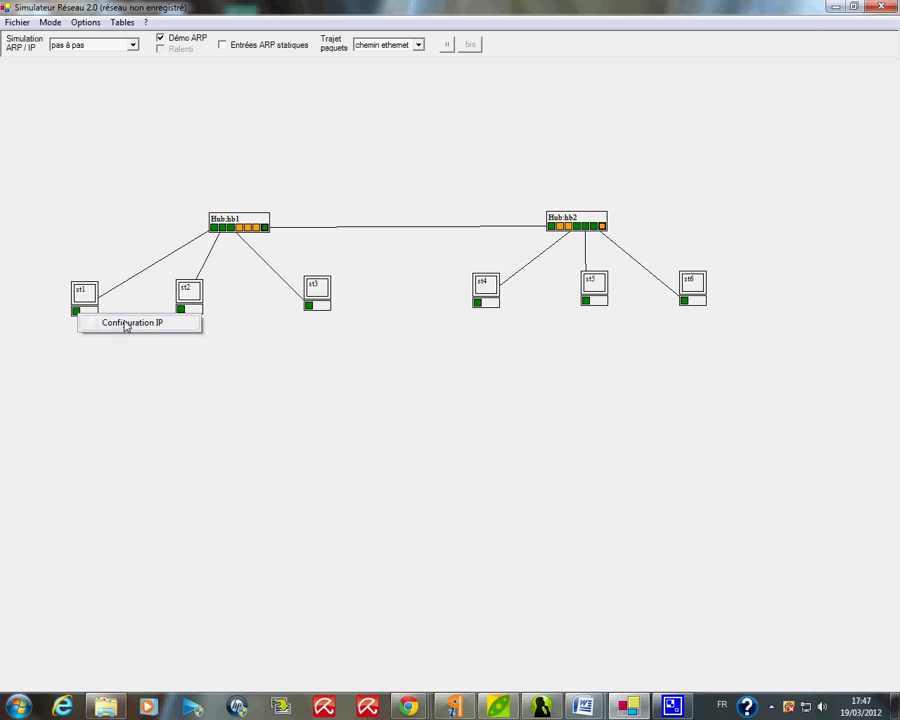
left_click(125, 323)
type("192.168.1")
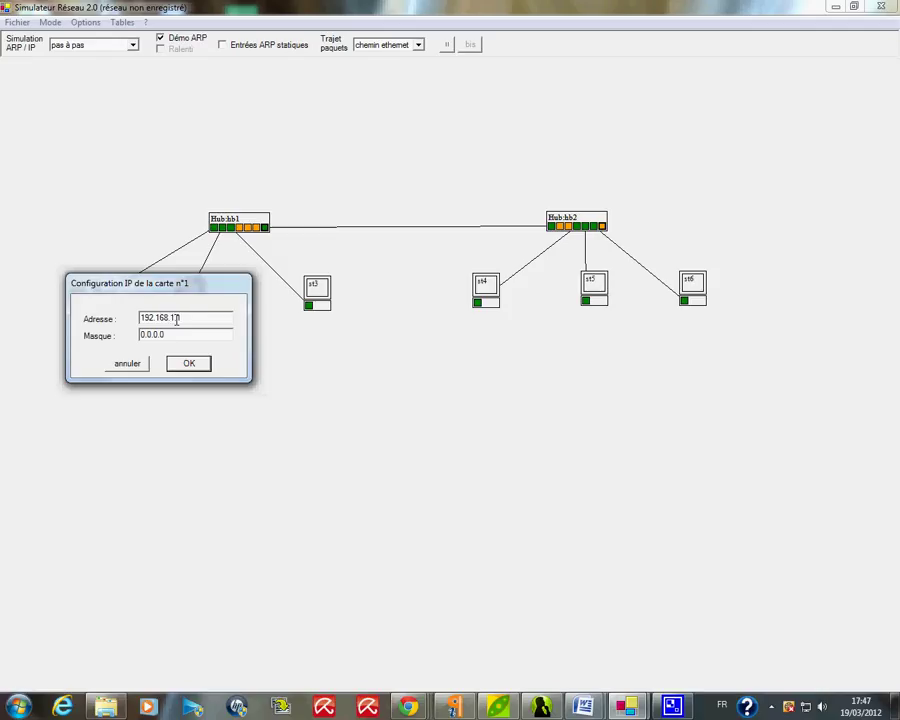
type(".1")
key("Tab")
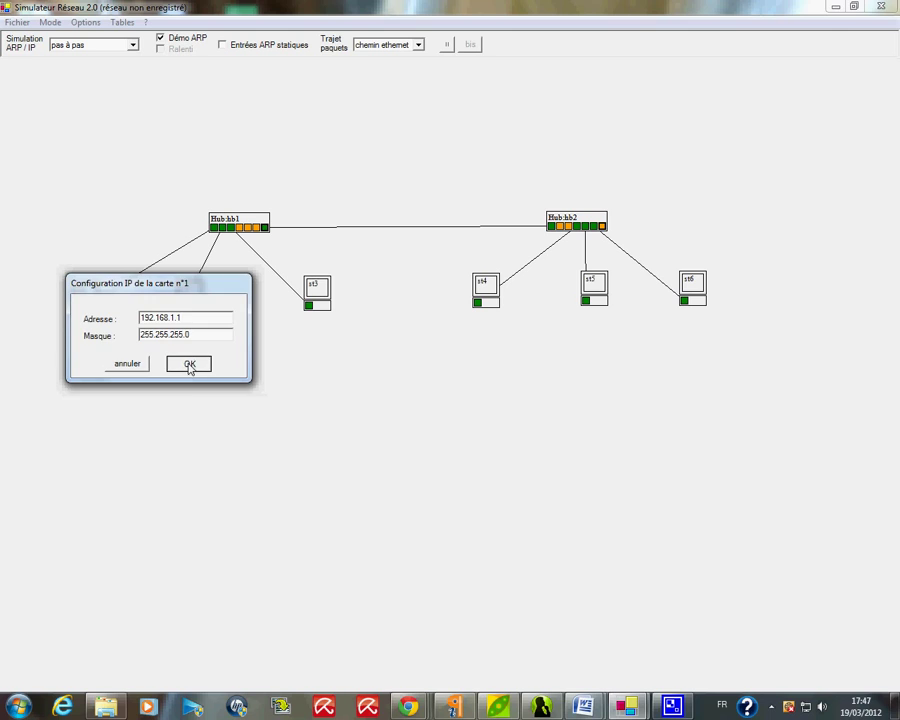
left_click(189, 364)
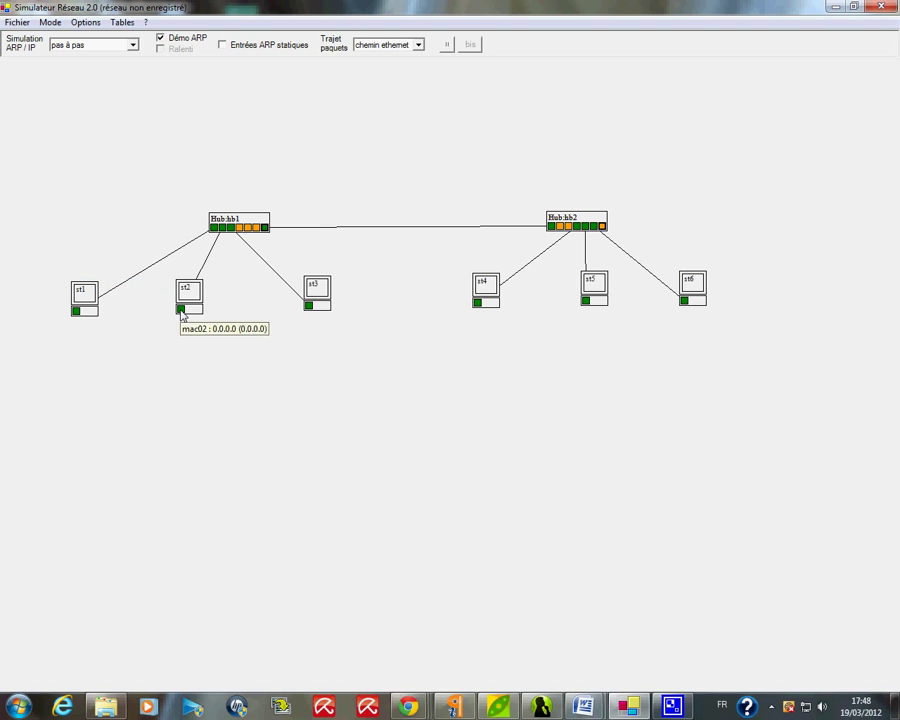
- Configure st2's network card with IP address 192.168.1.2 and subnet mask 255.255.255.0
right_click(181, 312)
left_click(232, 318)
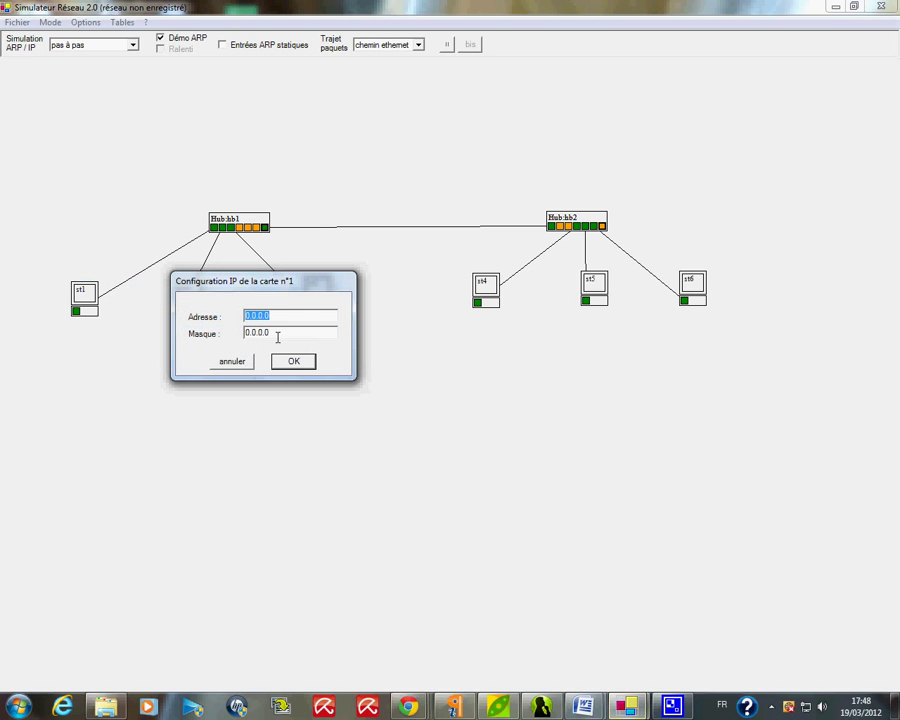
type("192.168.1.2")
left_click(294, 361)
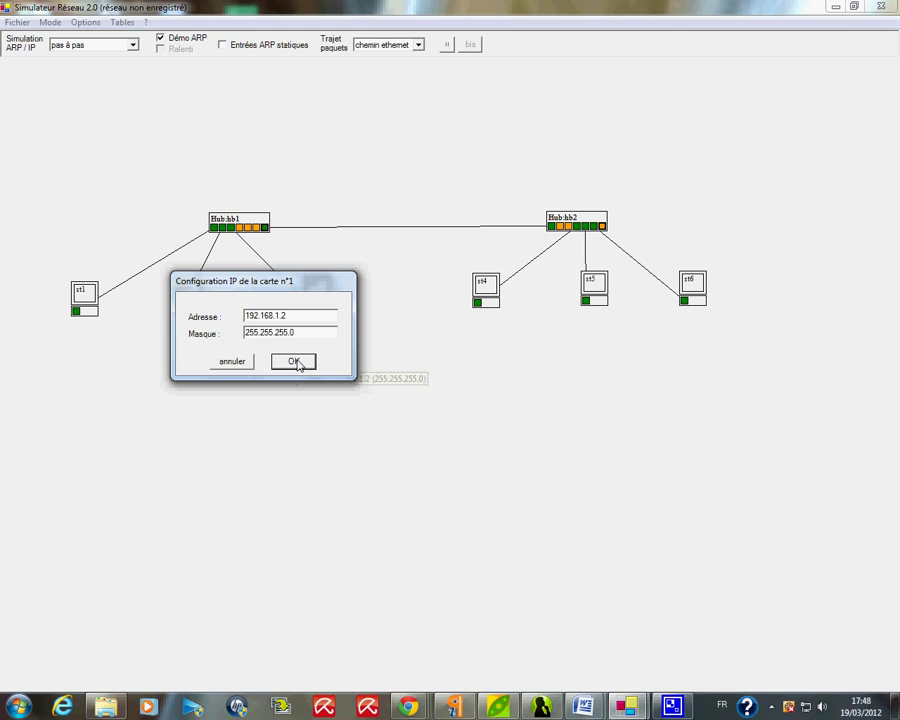
- Assign IP address 192.168.1.3 to st3's network card and fill in its subnet mask
right_click(311, 312)
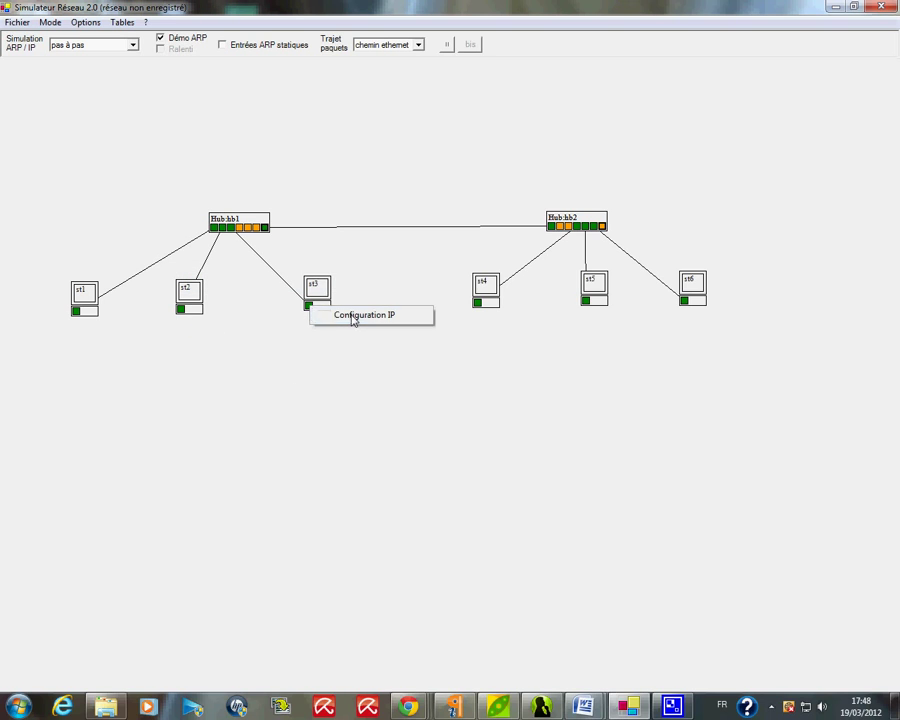
left_click(354, 322)
type("192.168.1.3")
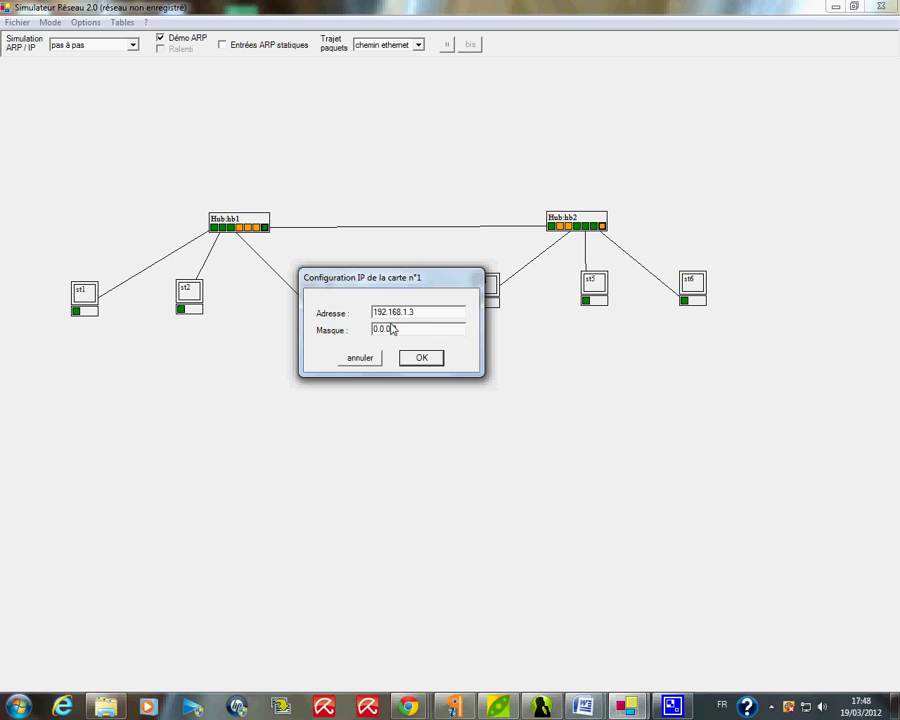
left_click(392, 330)
left_click(432, 357)
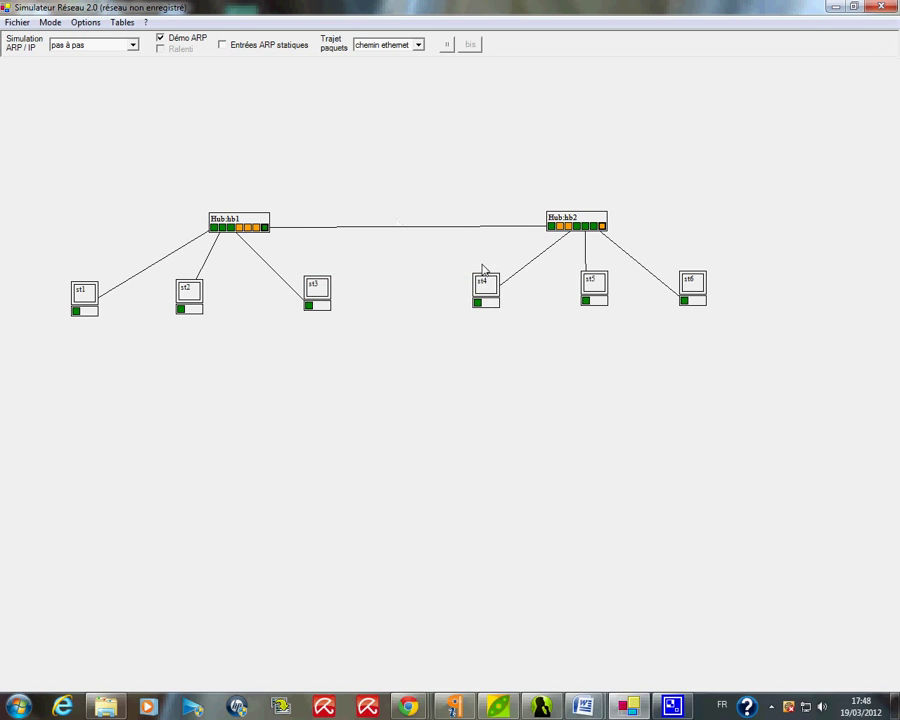
- Assign IP address 192.168.2.1 to st4's network card and fill in its subnet mask
mouse_move(480, 312)
right_click(479, 311)
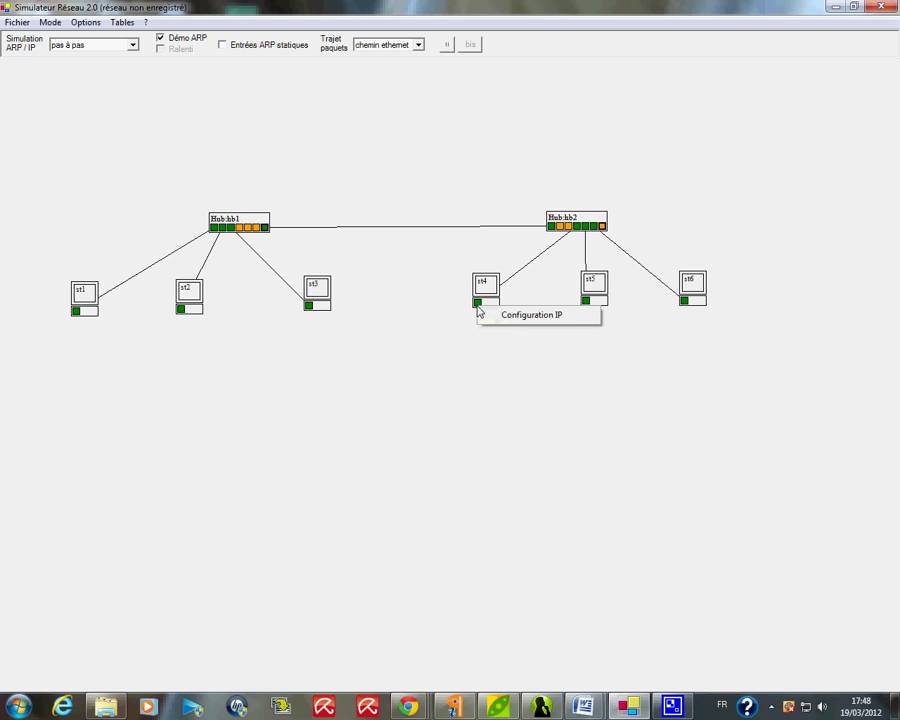
left_click(528, 316)
type("192.168.2.1")
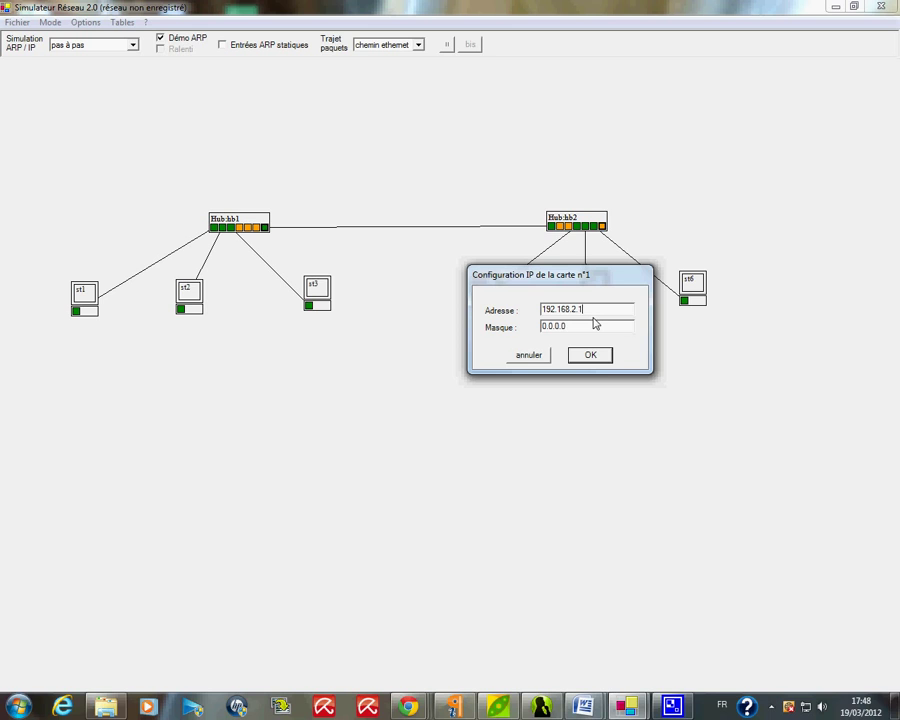
left_click(557, 327)
left_click(585, 356)
- Configure st5's network card with IP address 192.168.2.2 and subnet mask 255.255.255.0
right_click(588, 307)
left_click(622, 310)
type("192.168.2.2")
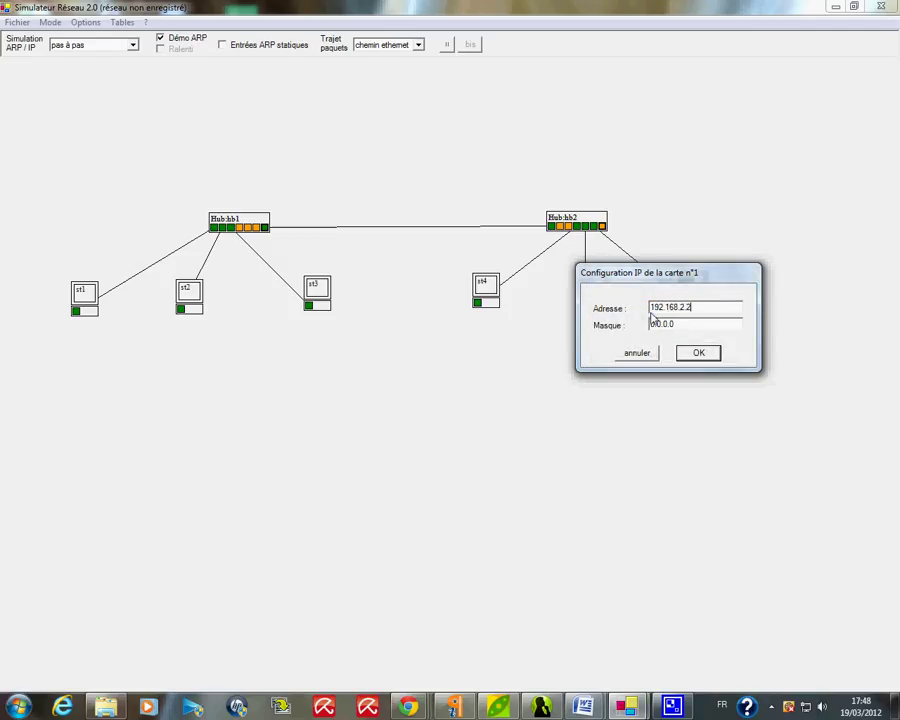
left_click(660, 323)
type("255.255.255.0")
left_click(695, 353)
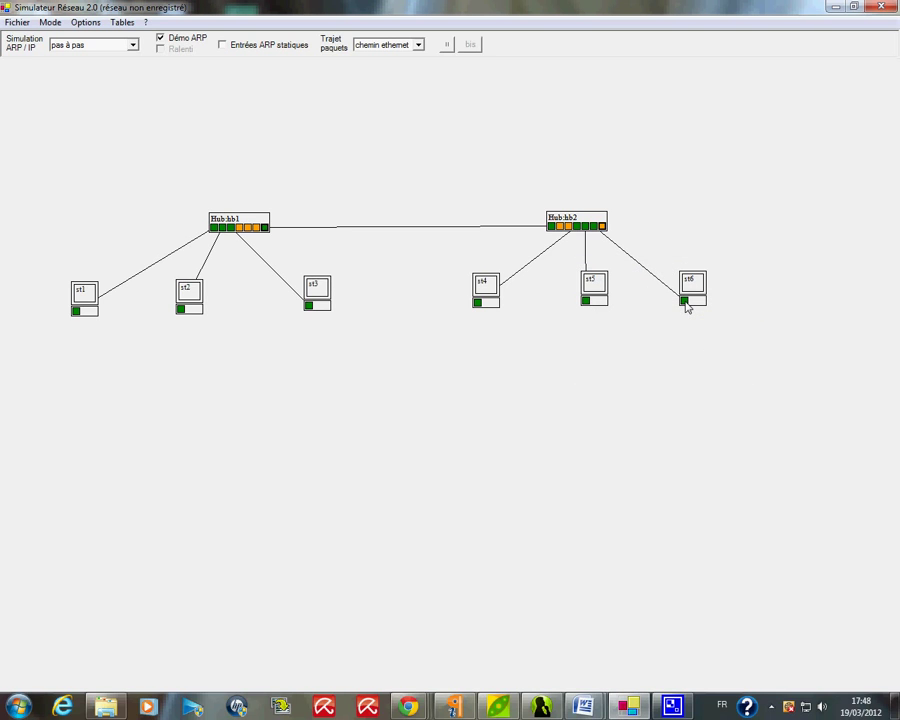
- Configure st6's network card with IP address 192.168.2.3 and subnet mask 255.255.255.0
right_click(686, 306)
left_click(727, 317)
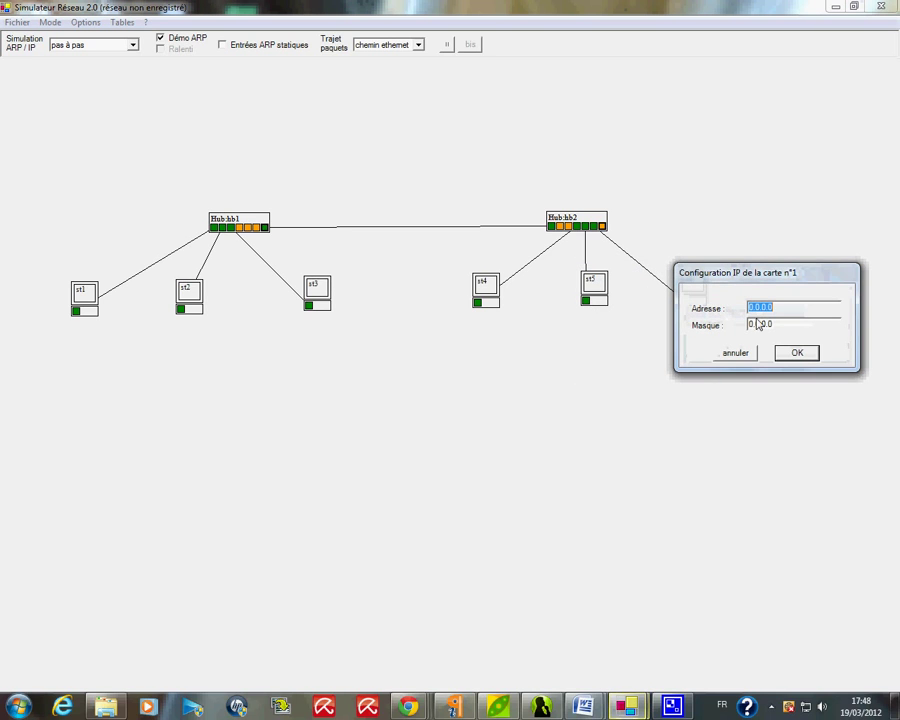
type("192.168.2.")
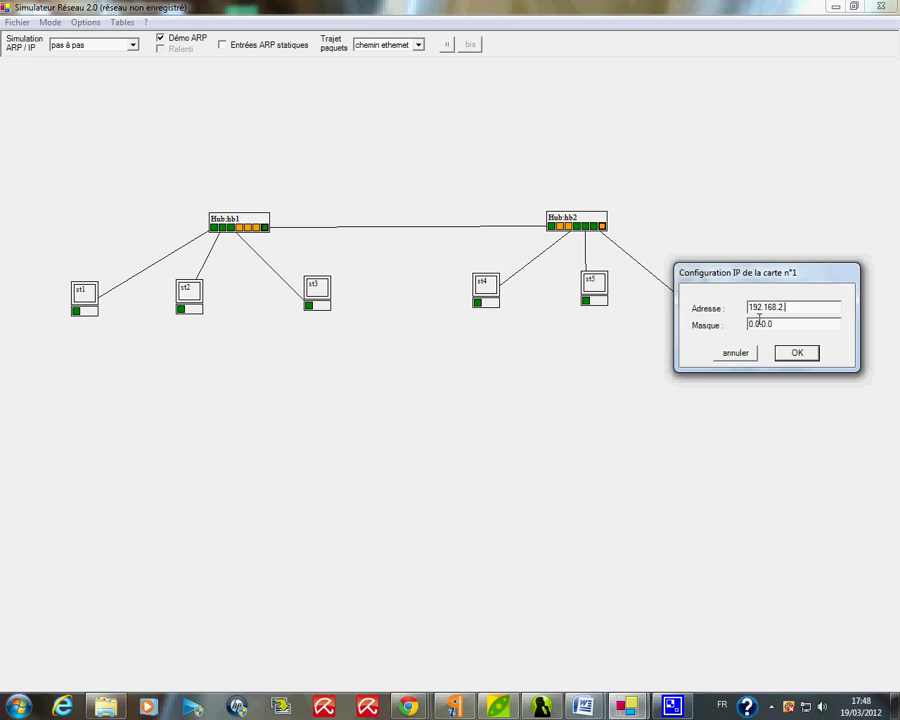
type("255.255.255.0")
left_click(797, 353)
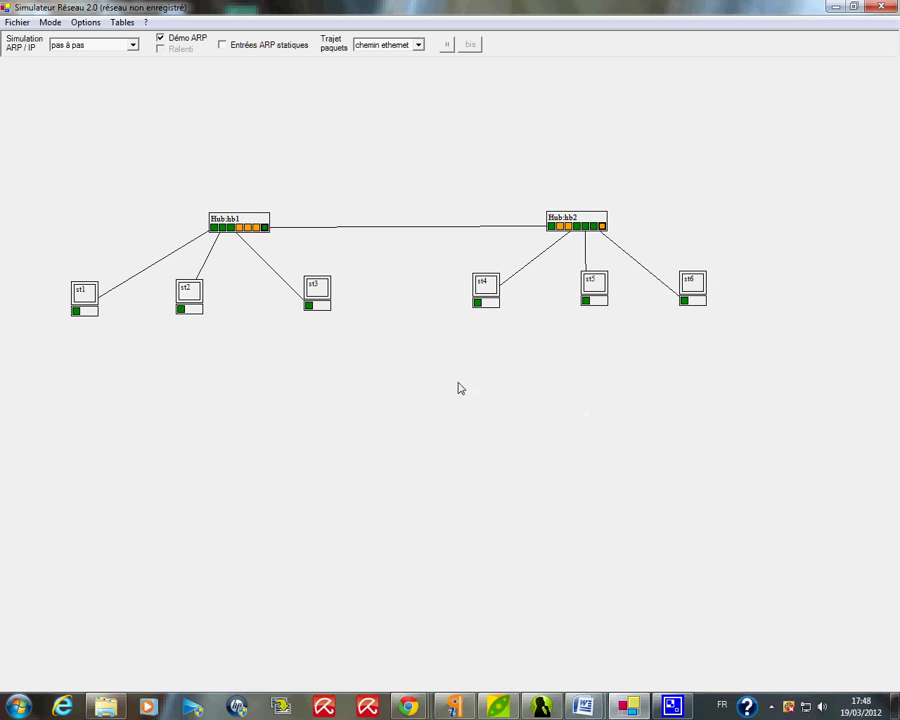
- Review the IP address and subnet mask configured on st1's network card
mouse_move(80, 315)
right_click(74, 313)
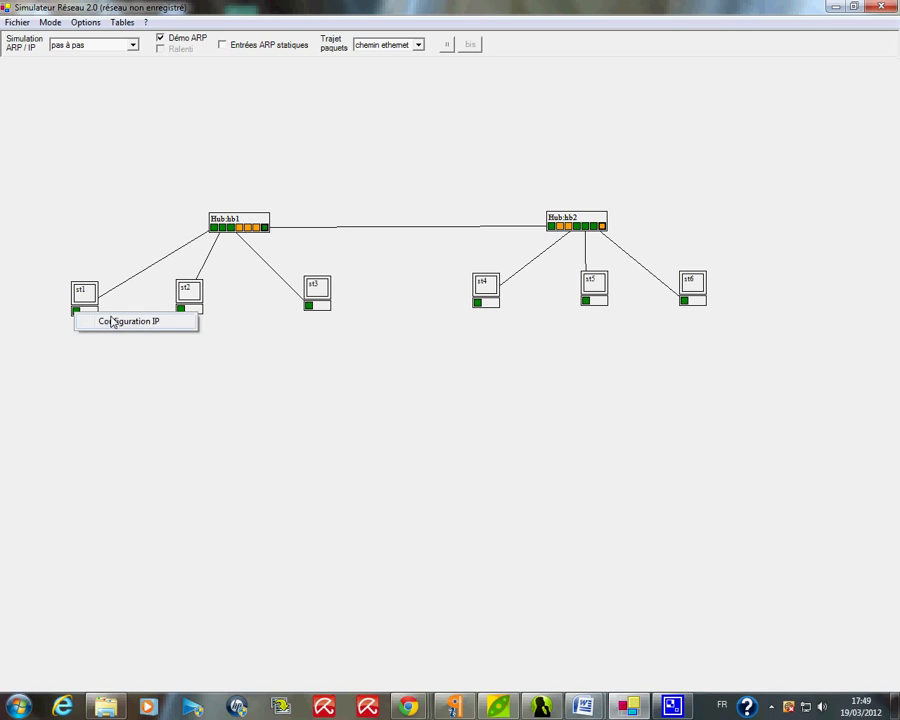
left_click(115, 323)
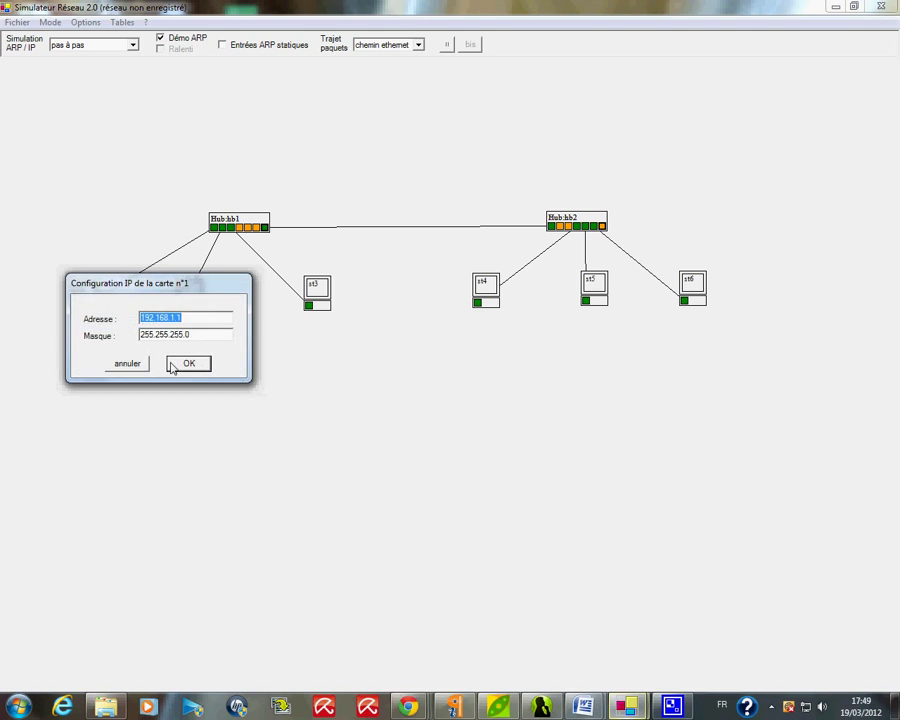
left_click(181, 364)
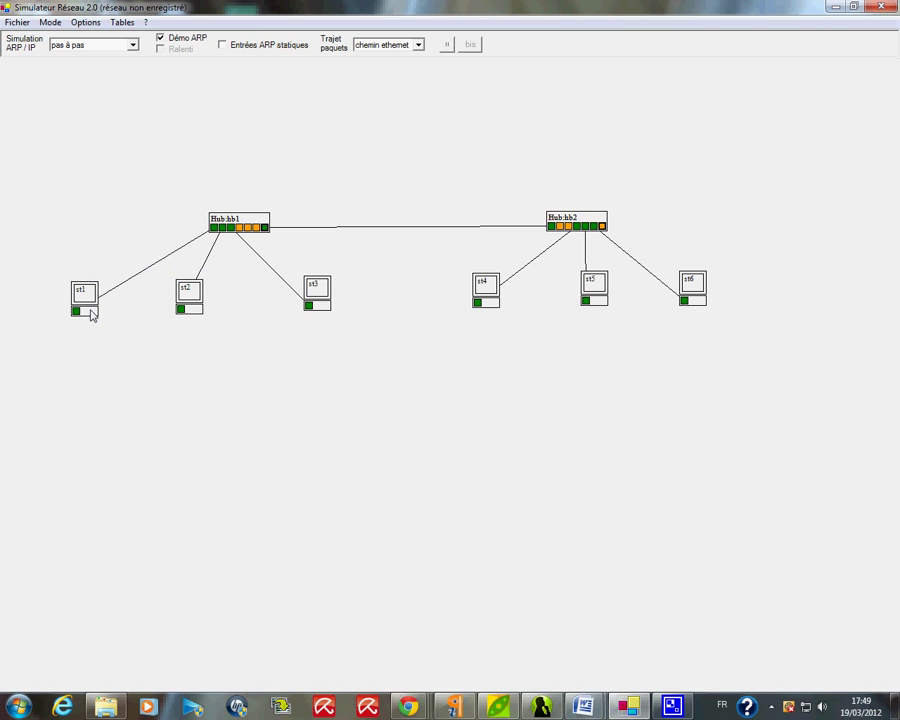
- Send a ping from st1 to the destination host 192.168.1.3
right_click(92, 302)
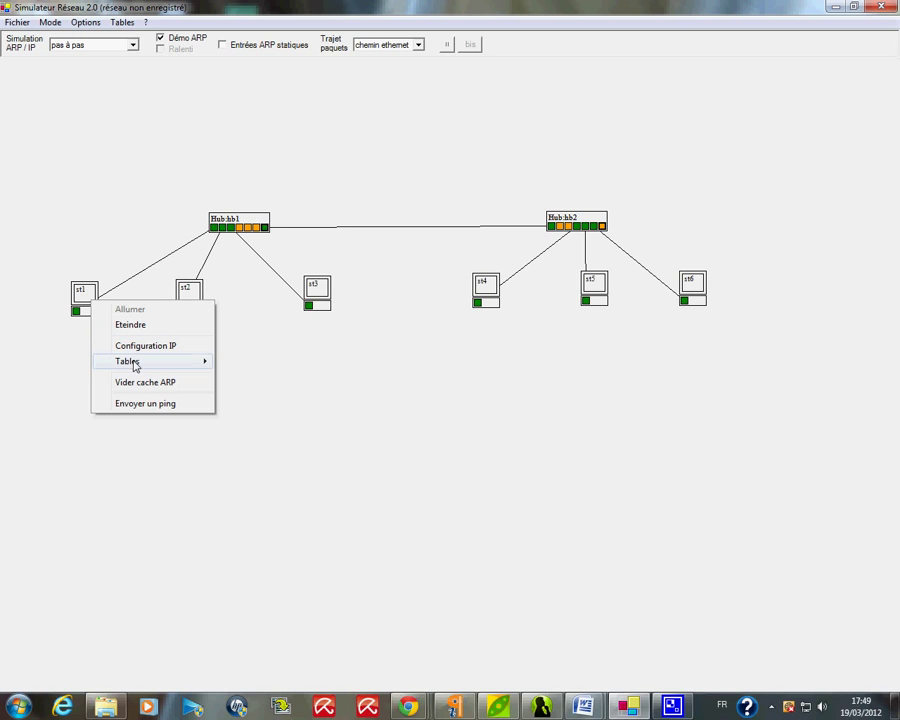
left_click(145, 404)
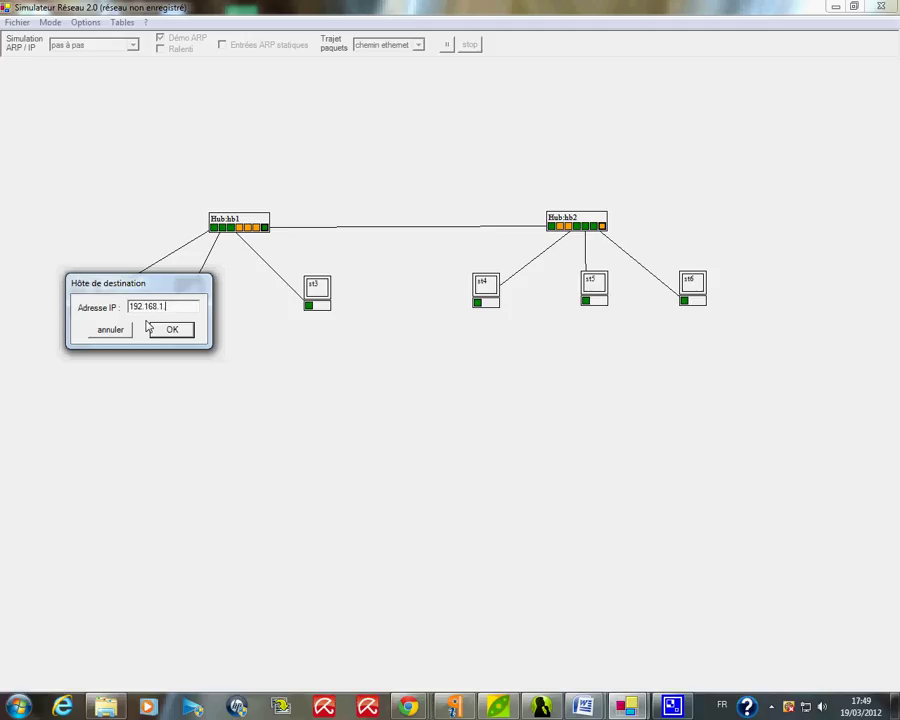
mouse_move(308, 311)
left_click(170, 329)
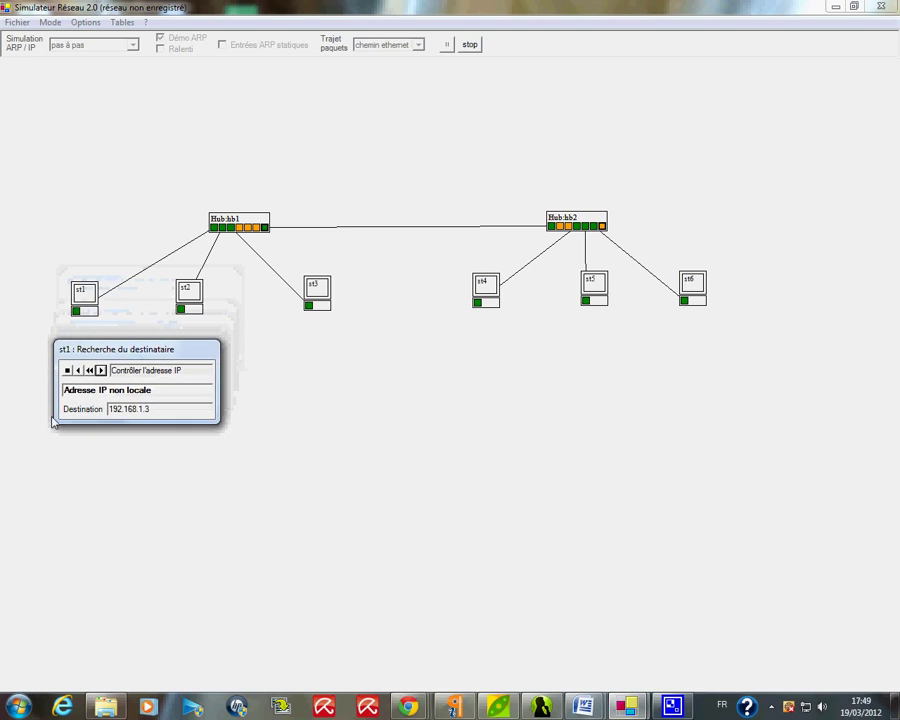
- Advance st1's demo through the route lookup, ARP cache check and packet queuing until it broadcasts the ARP request
left_click(100, 370)
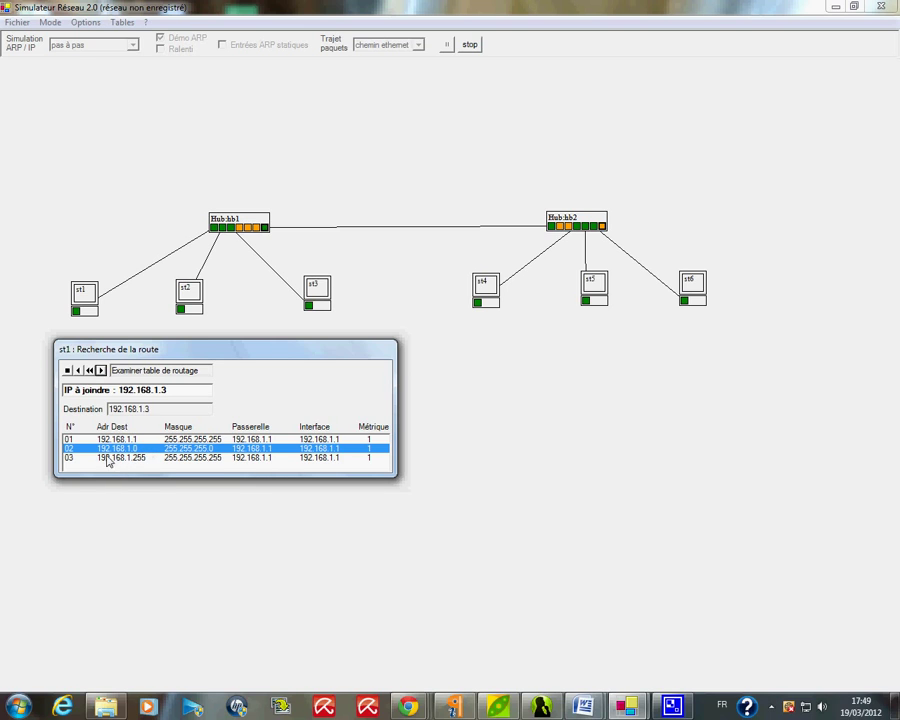
left_click(100, 370)
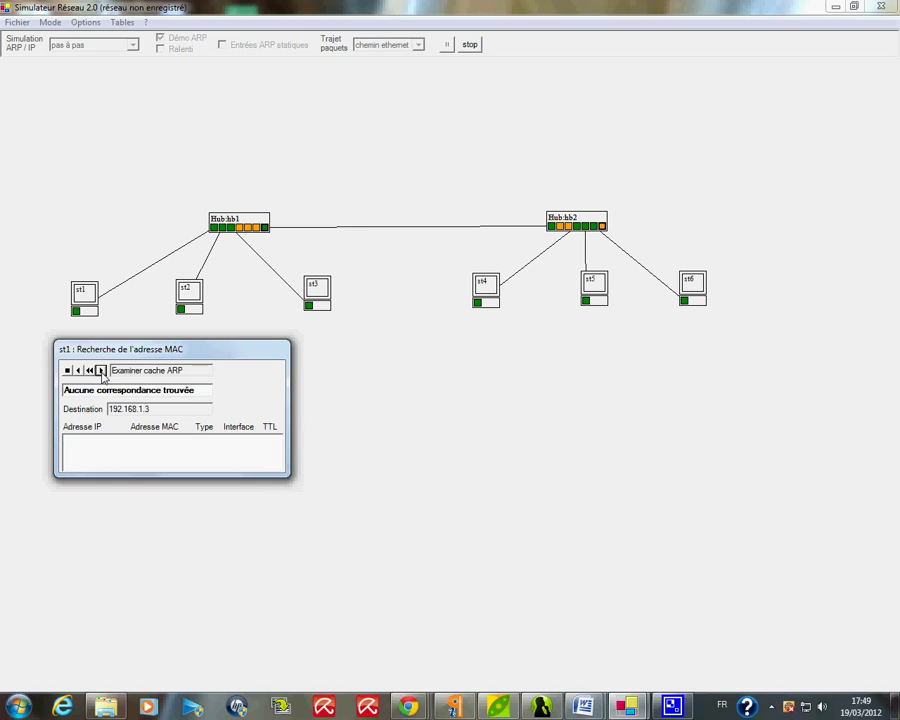
left_click(100, 370)
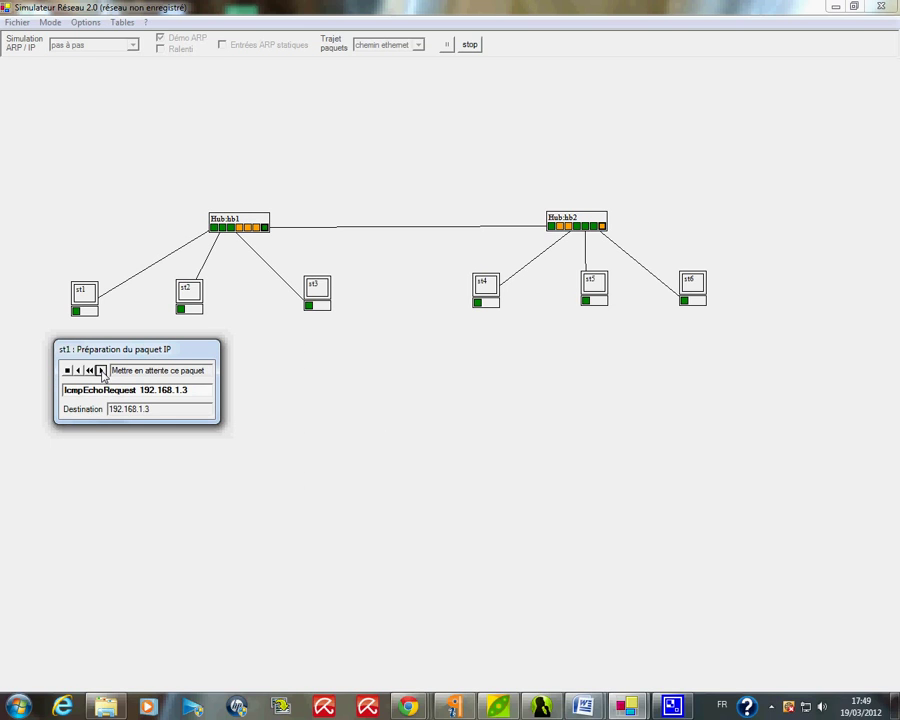
left_click(100, 370)
left_click(100, 370)
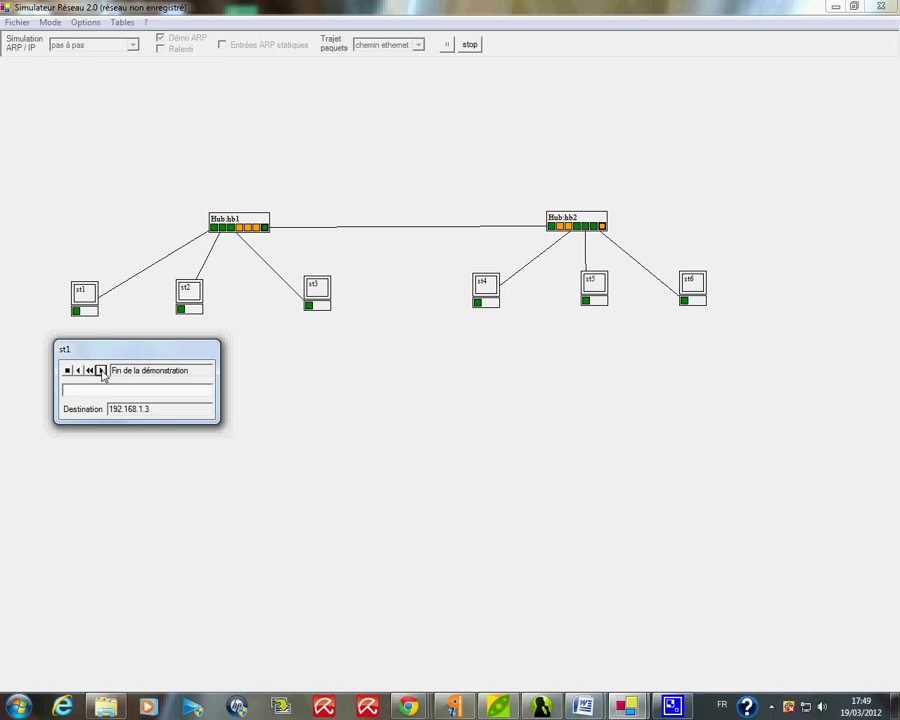
left_click(100, 370)
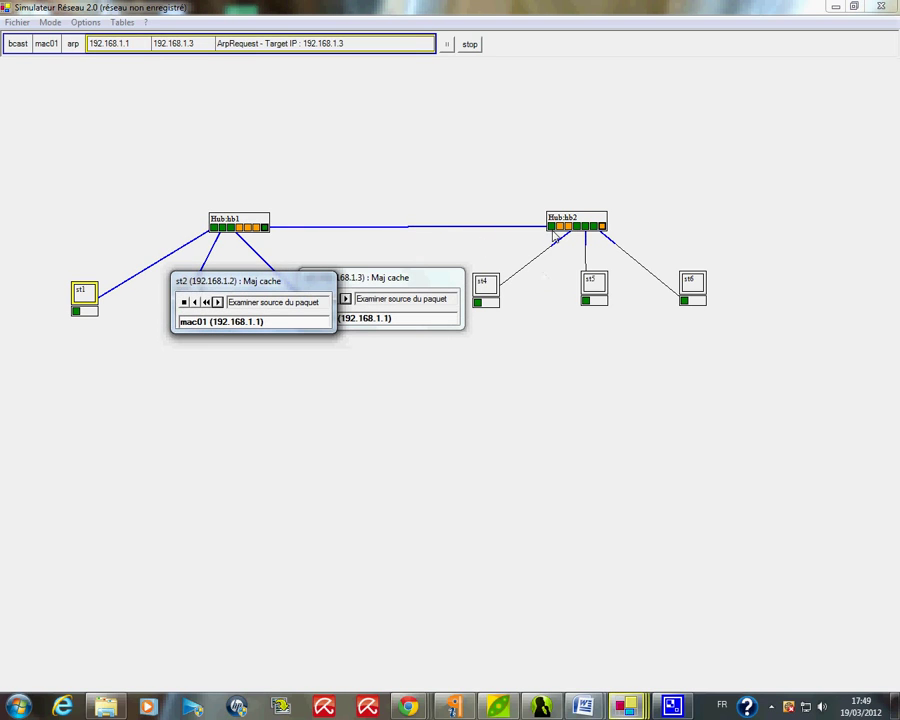
- Spread out the ARP demo windows of st2 to st6 below their stations so that none overlap
left_click_drag(262, 290, 241, 343)
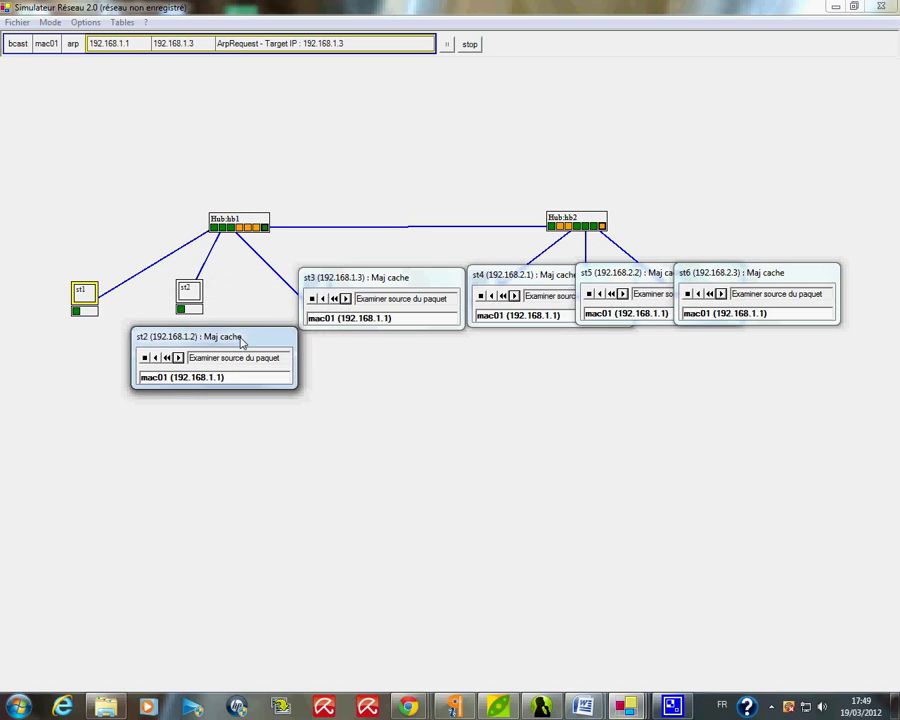
left_click_drag(422, 283, 428, 350)
left_click_drag(546, 289, 554, 358)
left_click_drag(610, 285, 625, 433)
left_click_drag(710, 280, 692, 351)
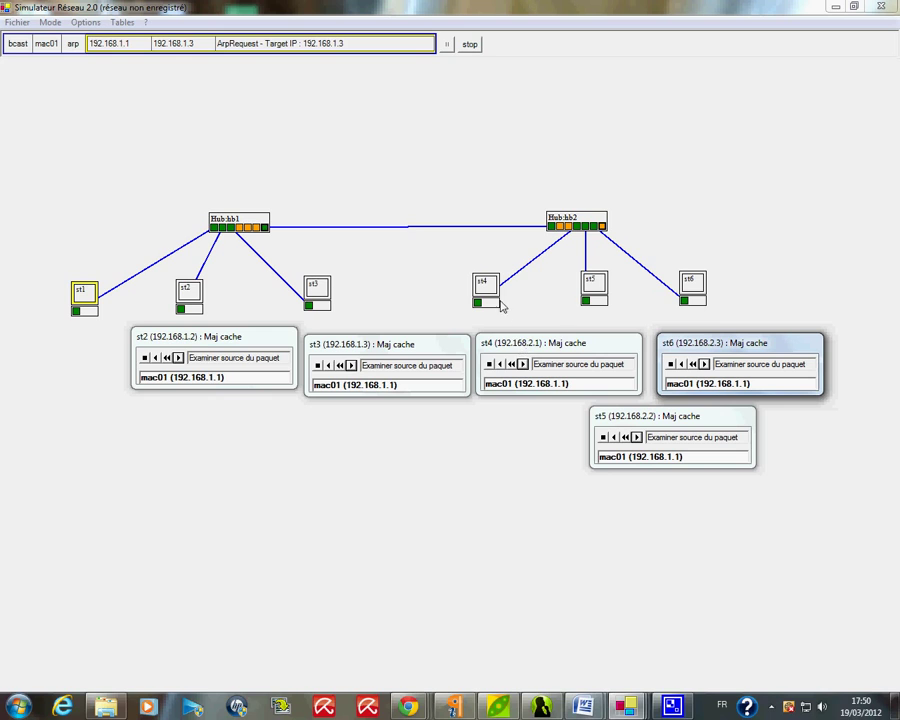
- Run st2's ARP demo step by step, from adding the source to its cache to handling the request
mouse_move(686, 302)
left_click(178, 358)
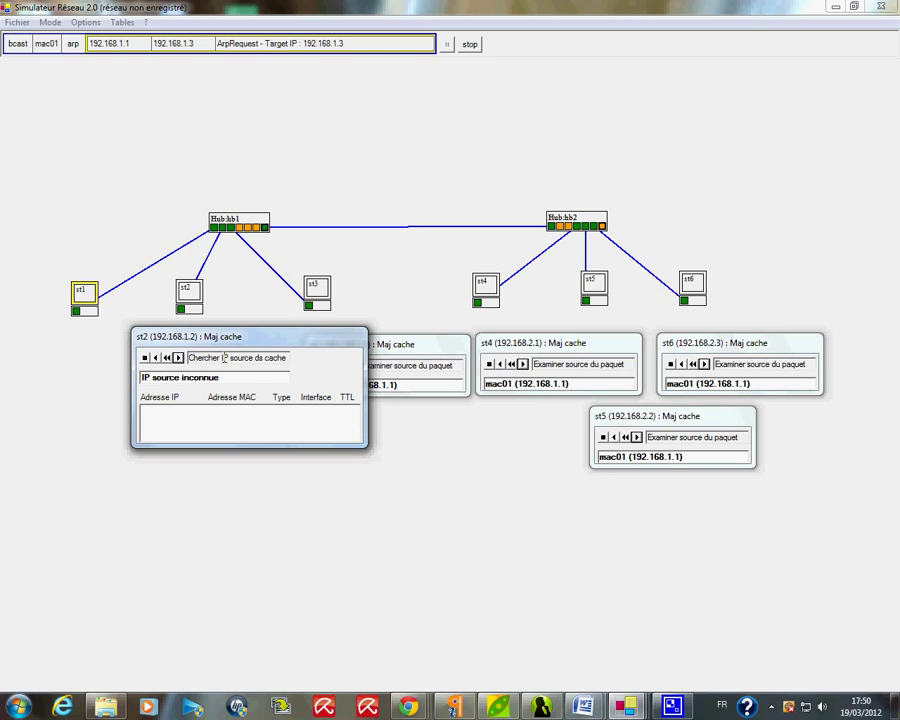
left_click(178, 358)
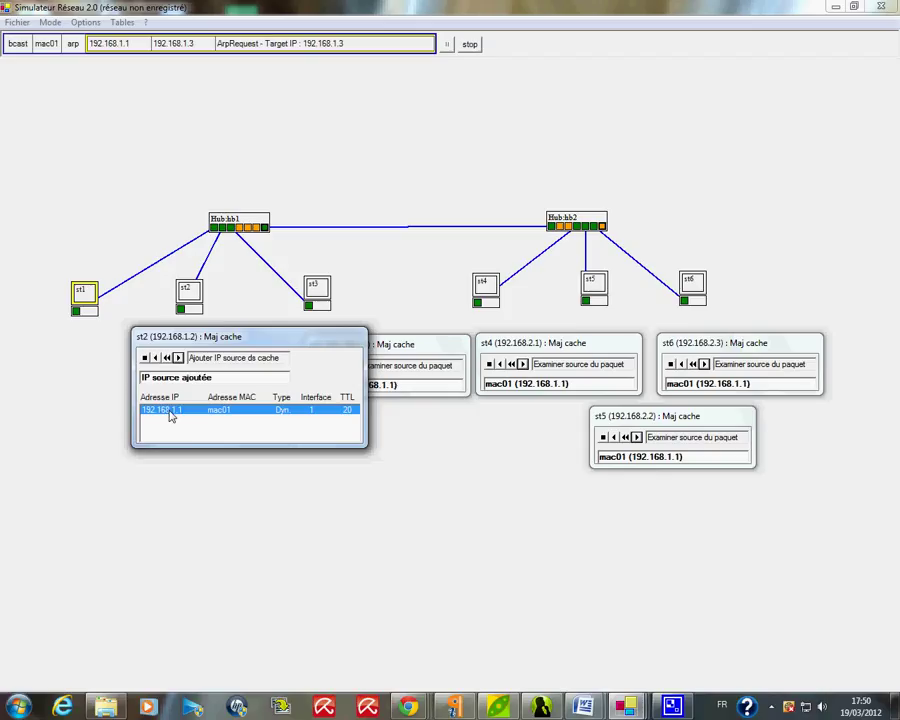
left_click(178, 358)
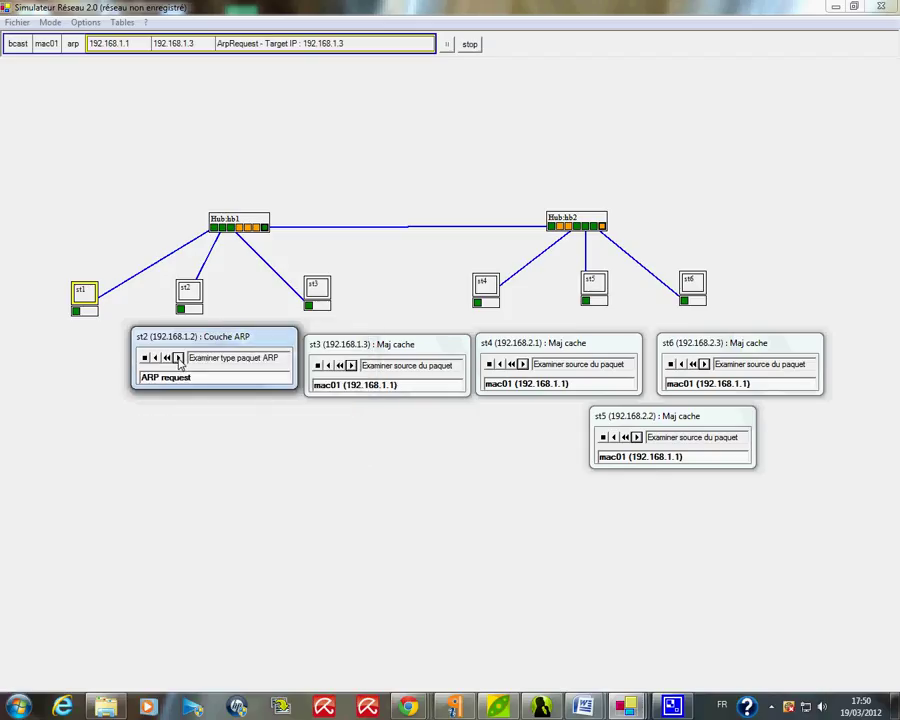
left_click(178, 358)
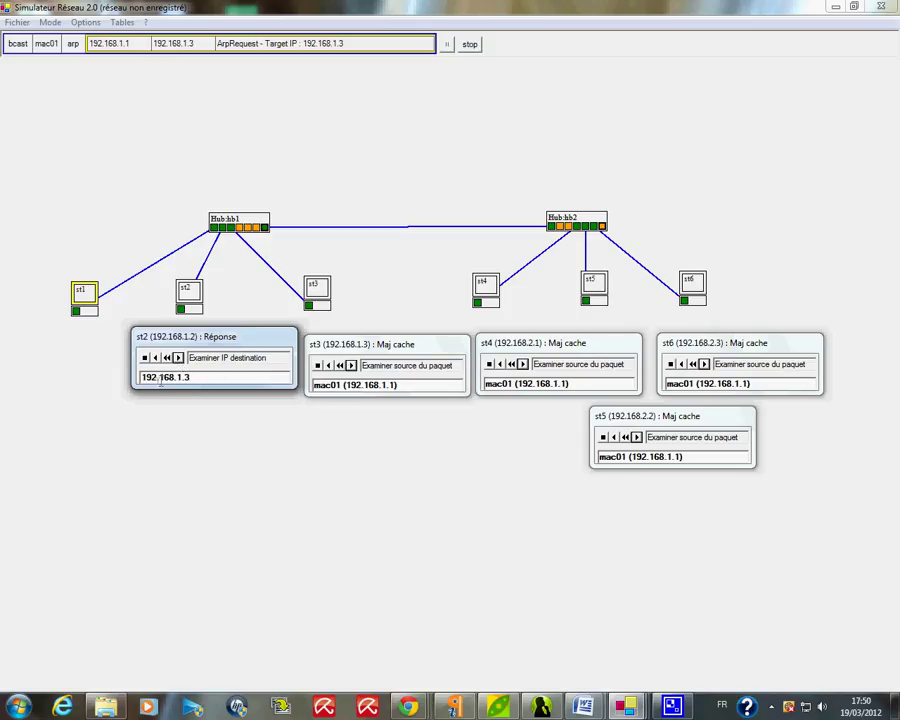
left_click(179, 358)
left_click(179, 358)
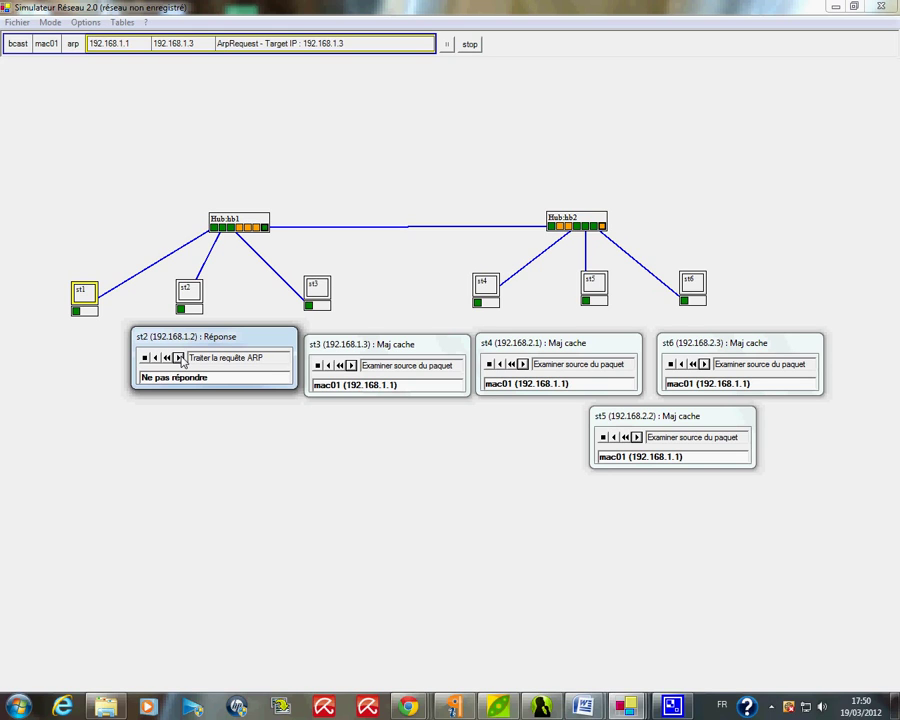
left_click(179, 358)
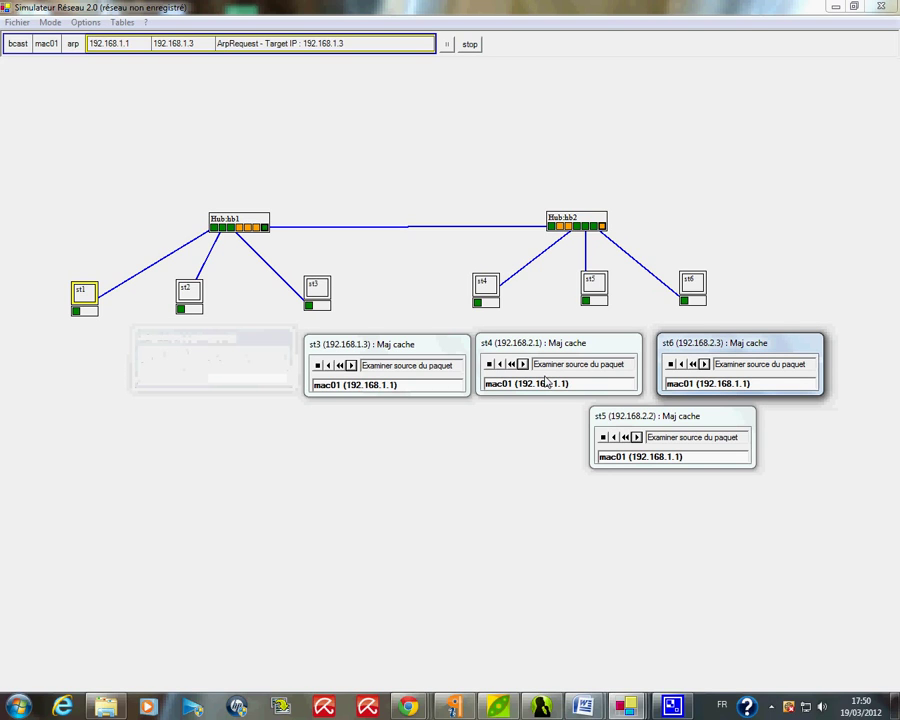
- Move st3's demo window closer to its station and run st4's ARP demo step by step to its end
left_click_drag(432, 357, 370, 345)
left_click(522, 364)
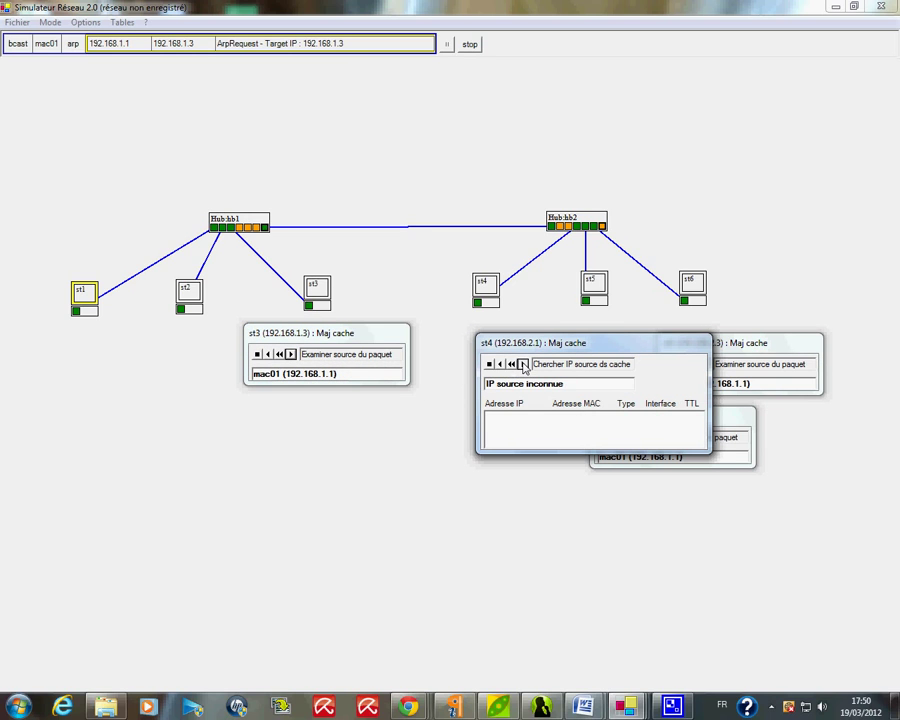
left_click(522, 364)
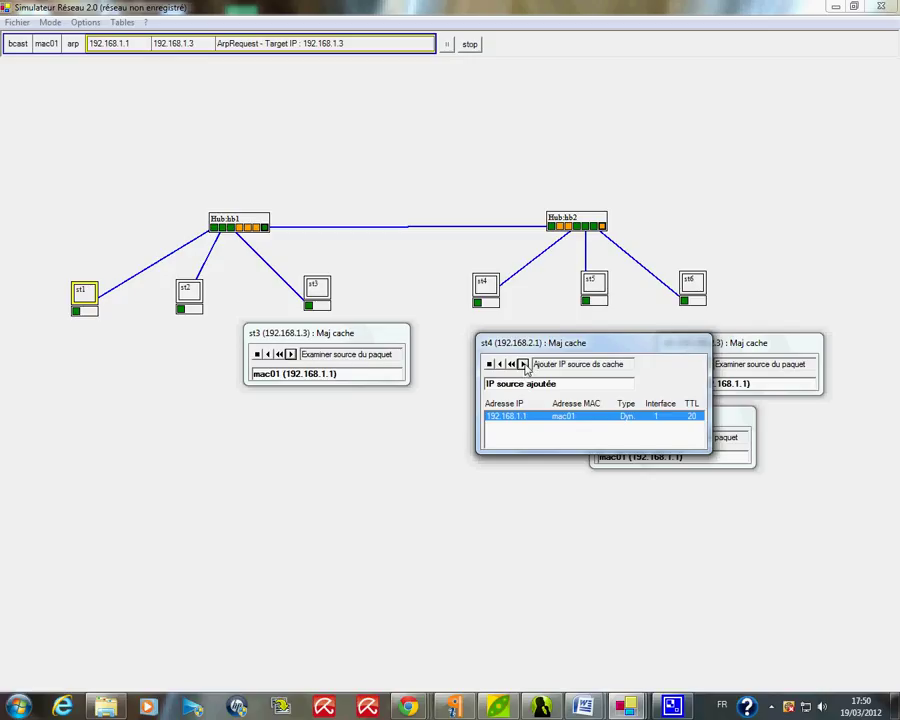
left_click(522, 364)
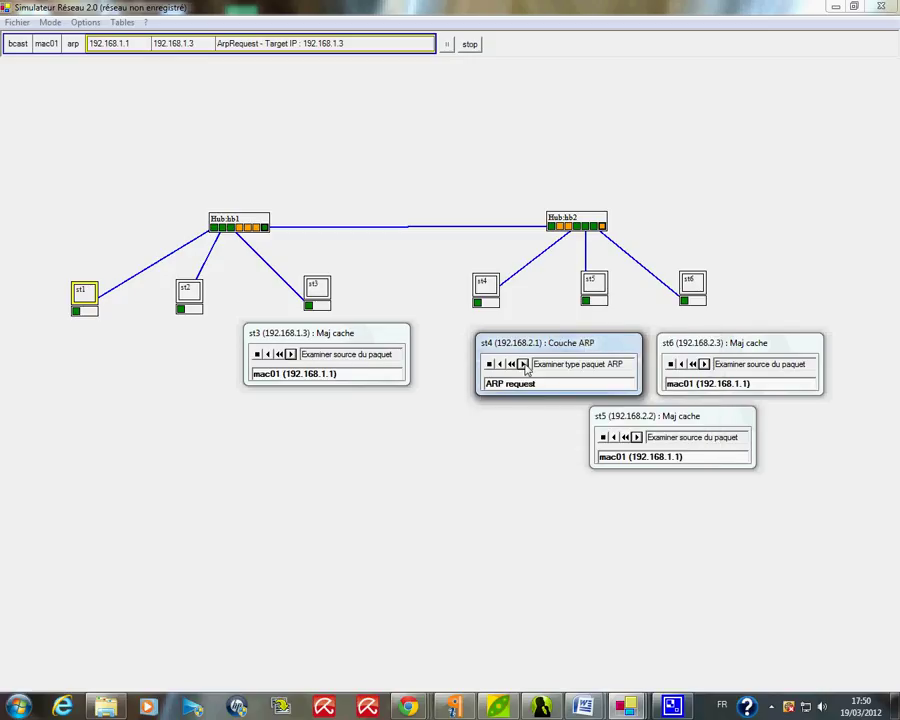
left_click(522, 364)
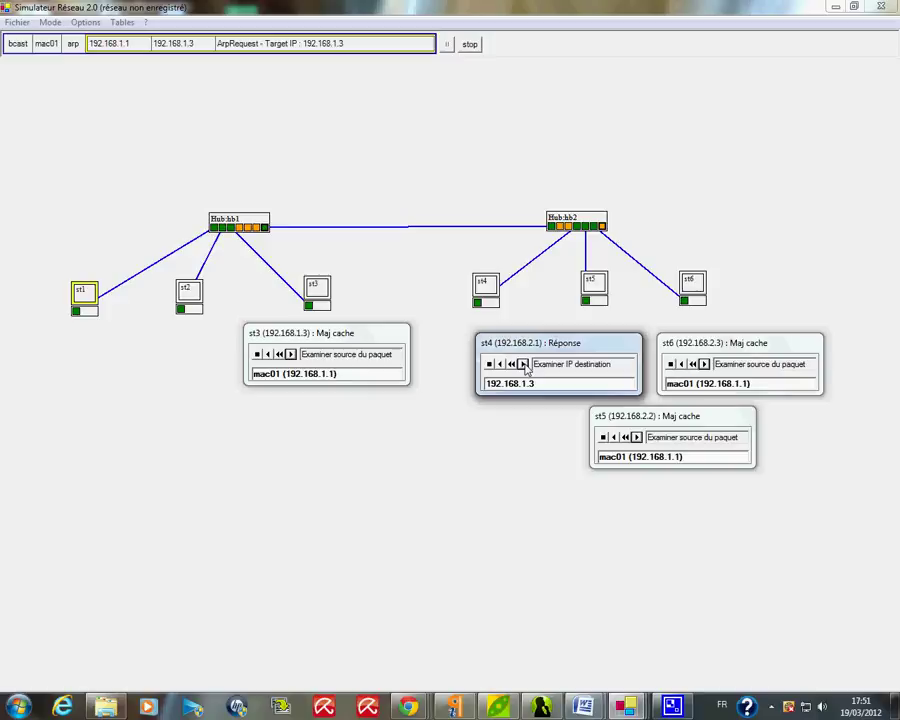
left_click(522, 364)
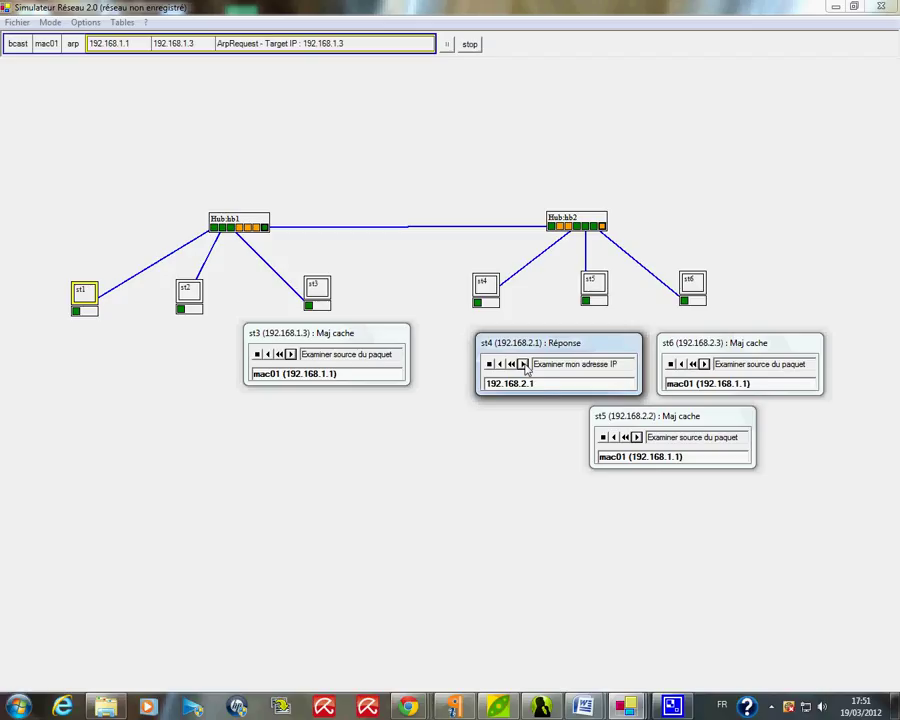
left_click(522, 364)
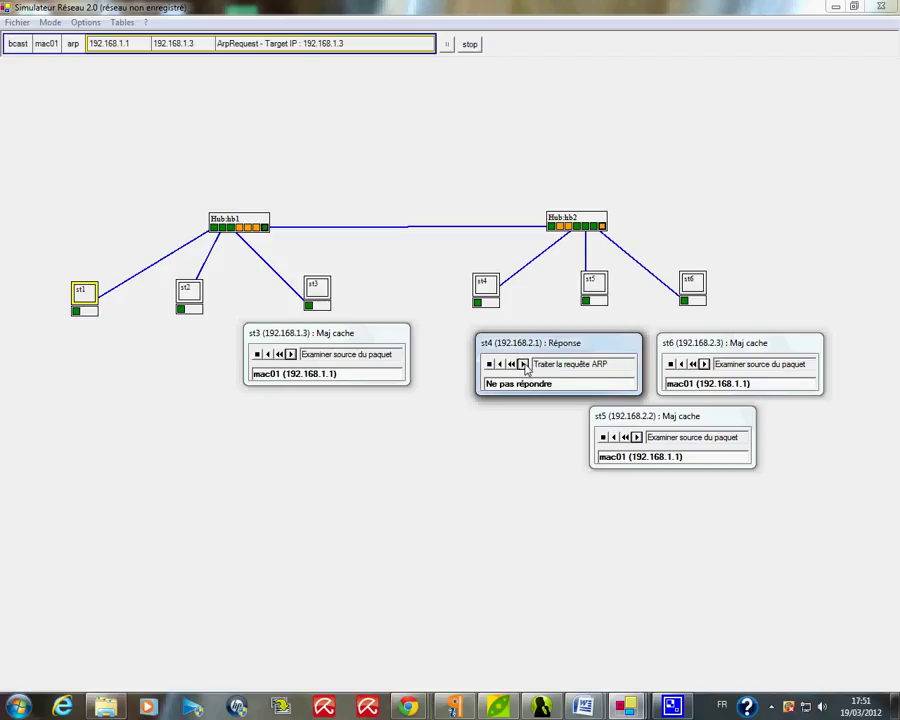
left_click(524, 365)
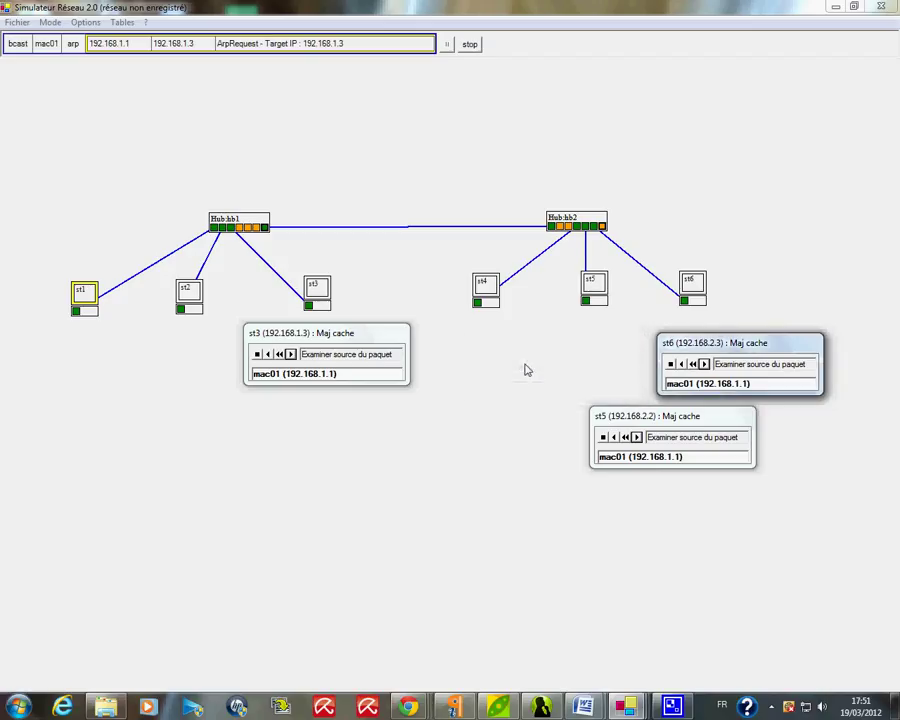
- Run st6's ARP demo through all its stages until its window closes
left_click(704, 365)
left_click(704, 365)
left_click(705, 365)
left_click(705, 365)
left_click(705, 365)
left_click(705, 365)
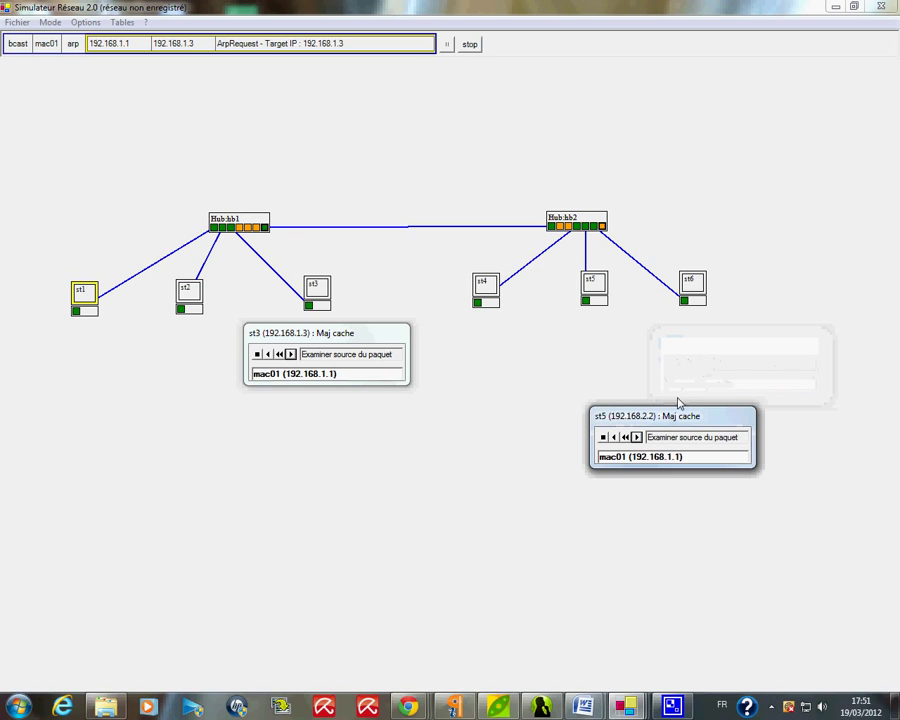
- Run st5's ARP demo through all its stages, up to handling the ARP request
left_click(636, 437)
left_click(636, 437)
left_click(636, 437)
left_click(636, 437)
left_click(636, 437)
left_click(636, 437)
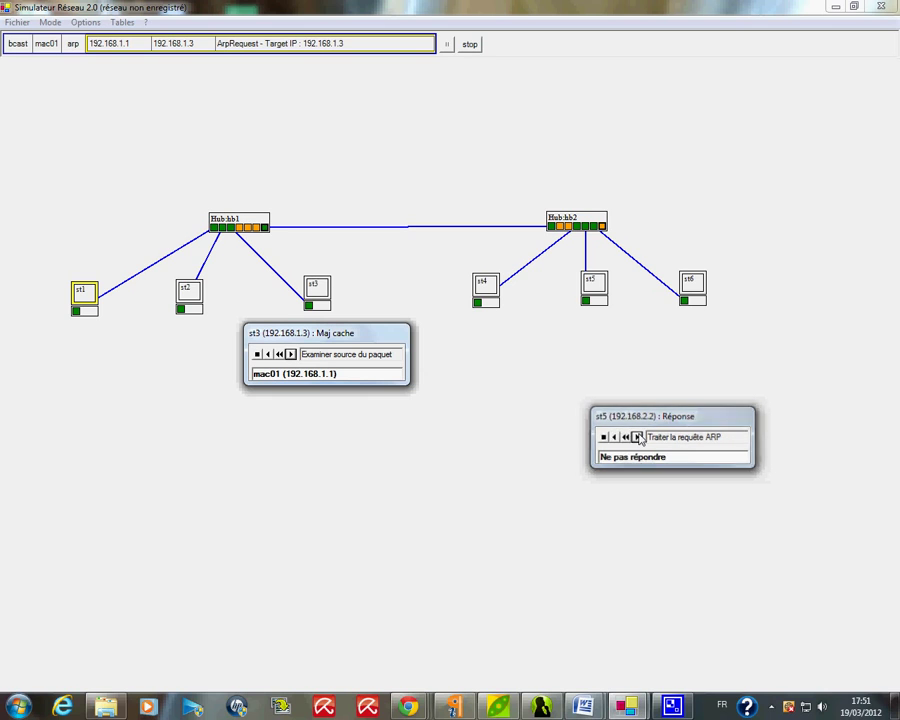
- Finish st5's demo and run st3's ARP demo through updating its cache, handling the request and sending an ARP Reply
left_click(636, 437)
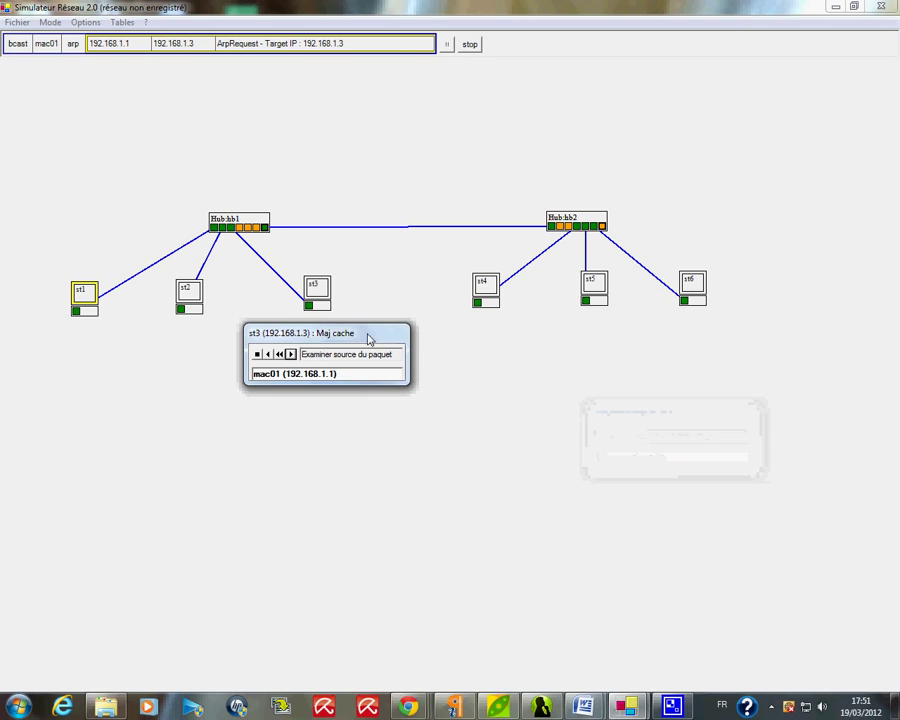
left_click(291, 354)
left_click(291, 354)
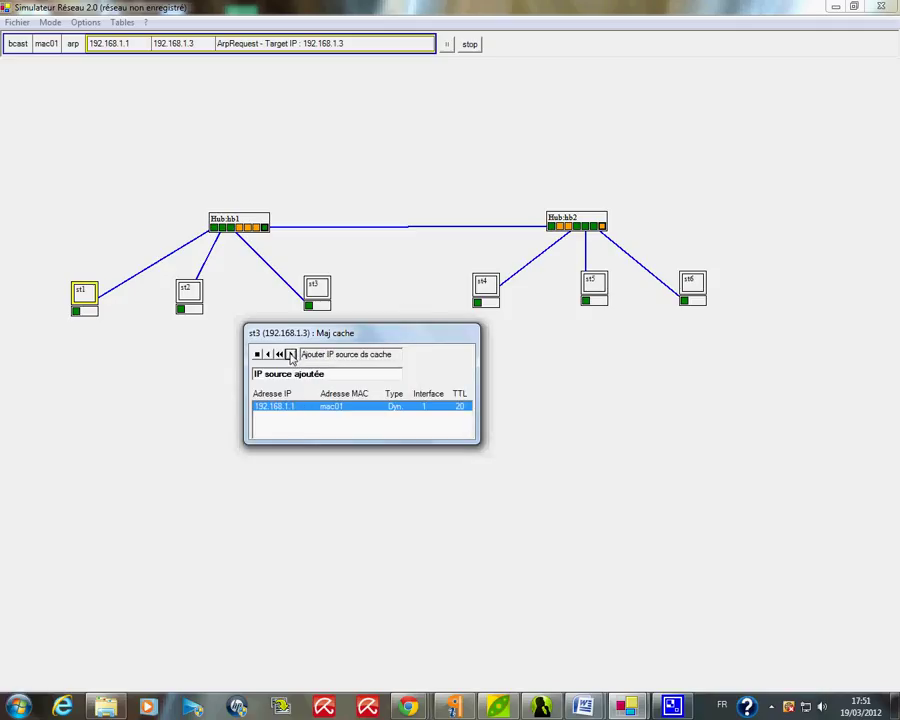
left_click(291, 354)
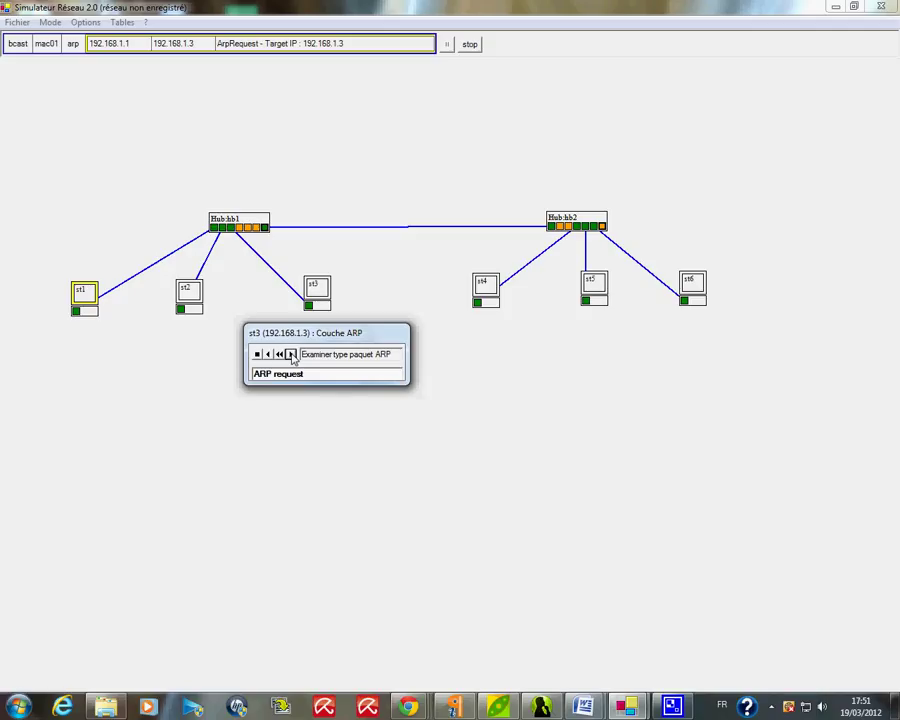
left_click(291, 354)
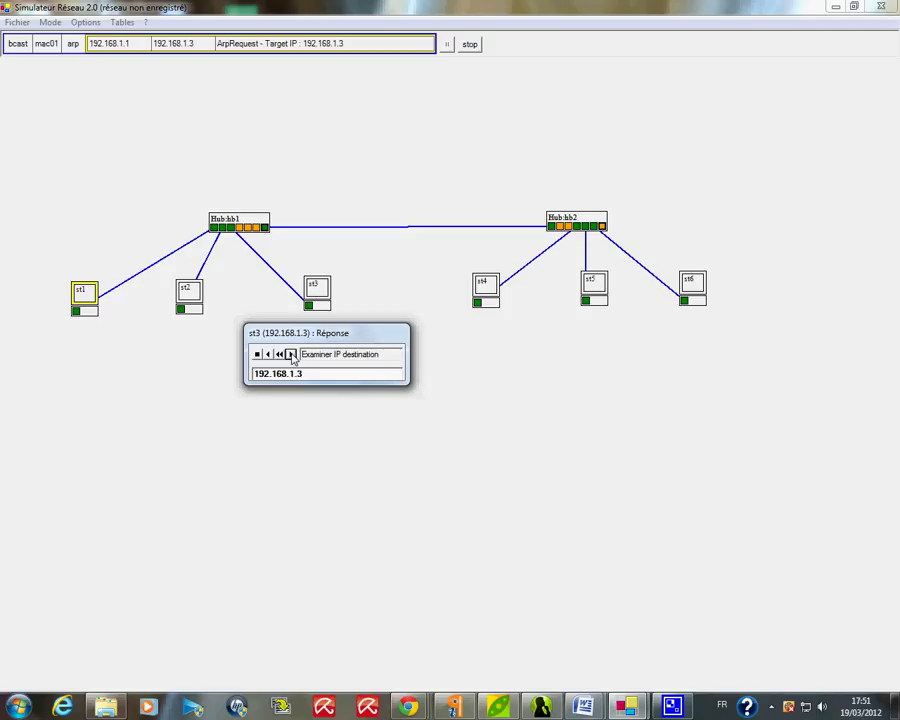
left_click(291, 354)
left_click(291, 354)
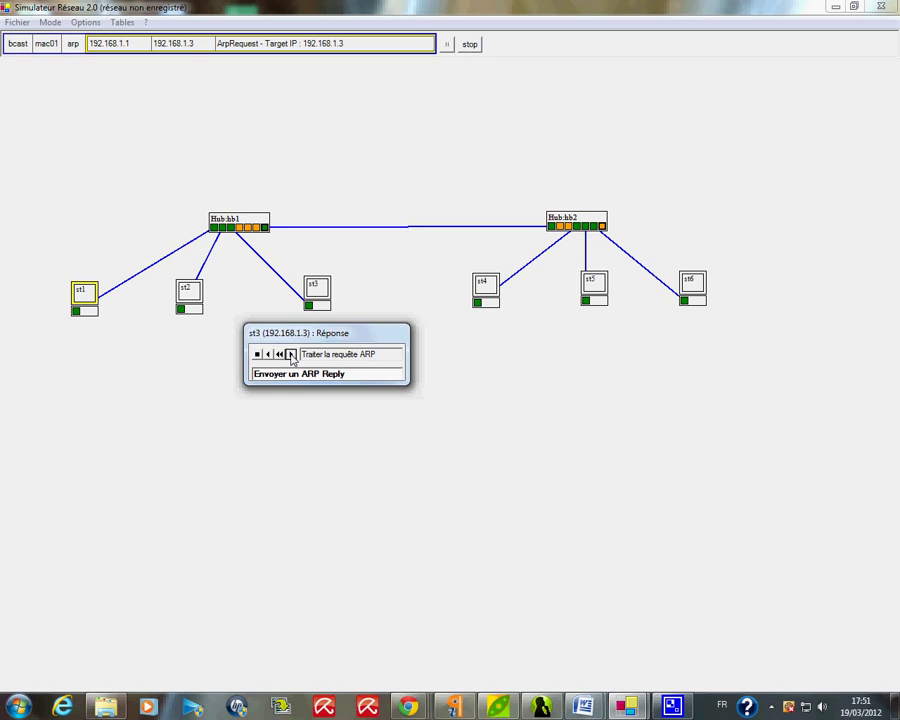
left_click(291, 354)
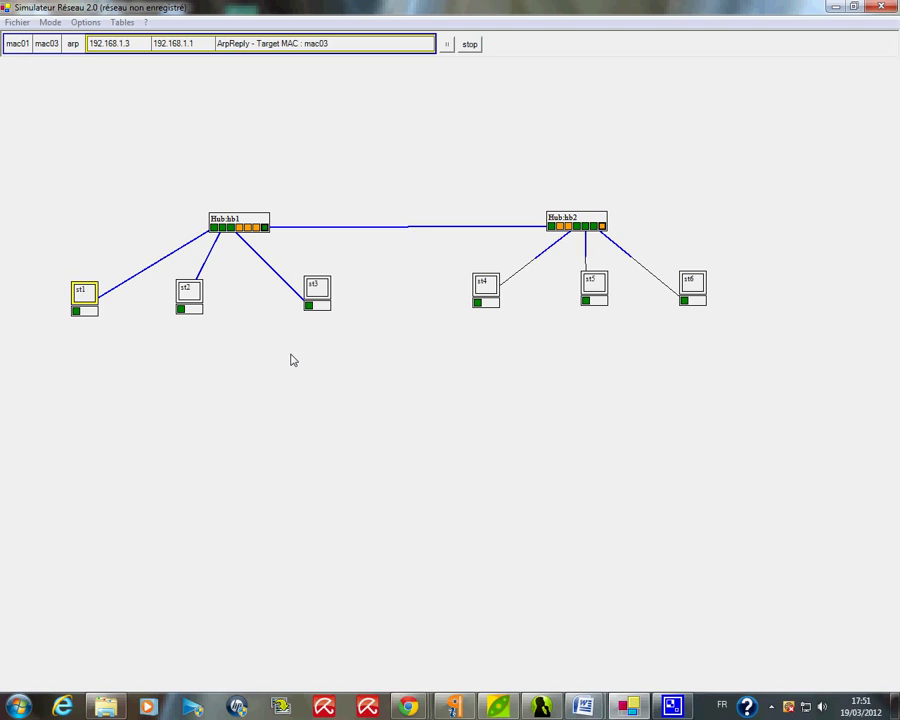
- Move st1's demo window below its station and step through the ARP reply until the waiting IP packet is sent to mac03
left_click_drag(140, 282, 121, 344)
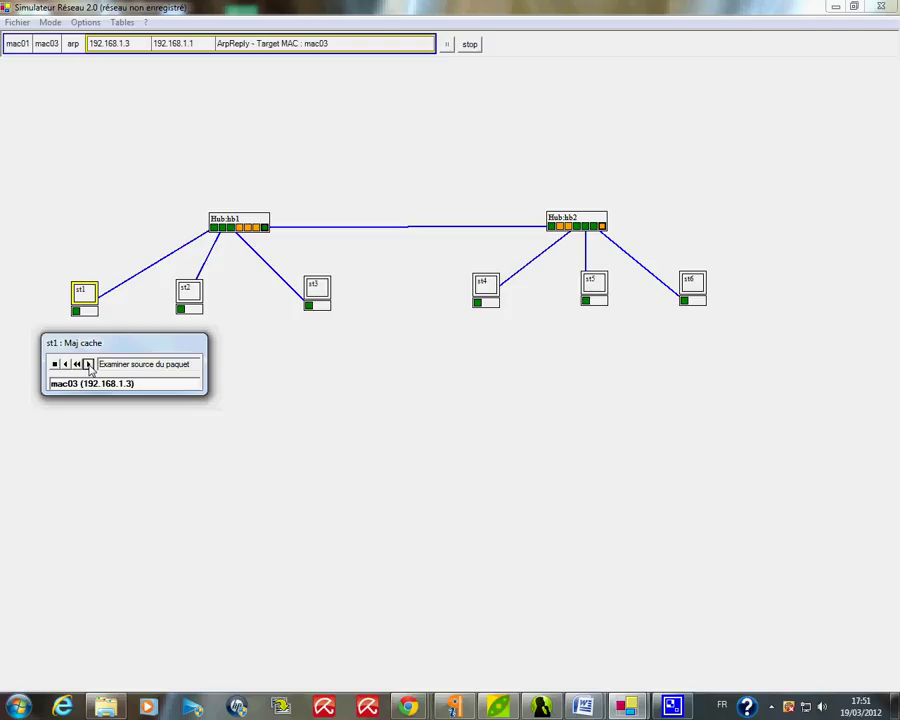
left_click(88, 365)
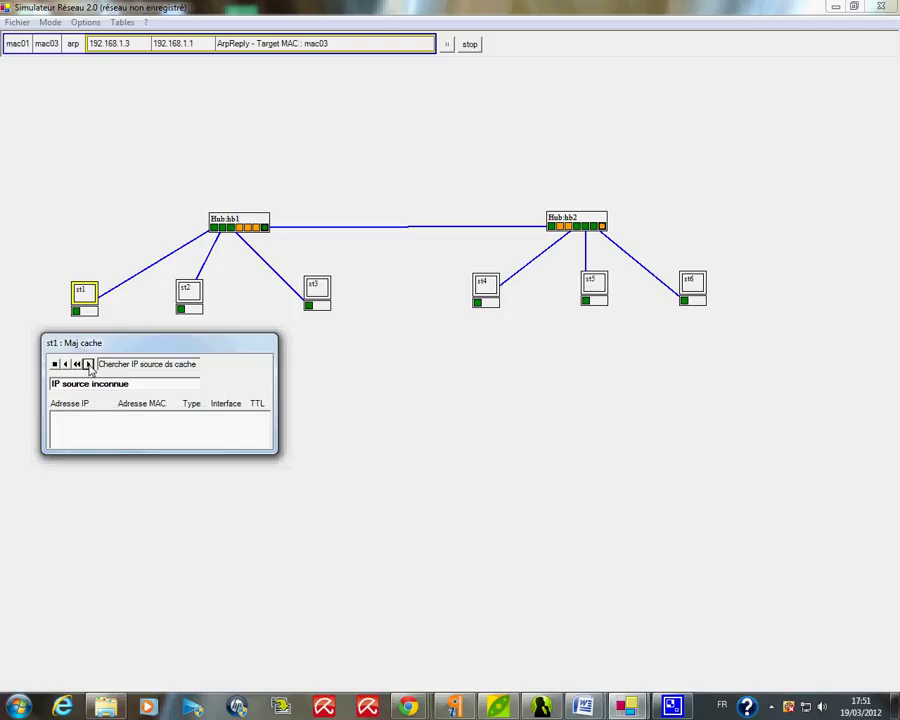
left_click(88, 365)
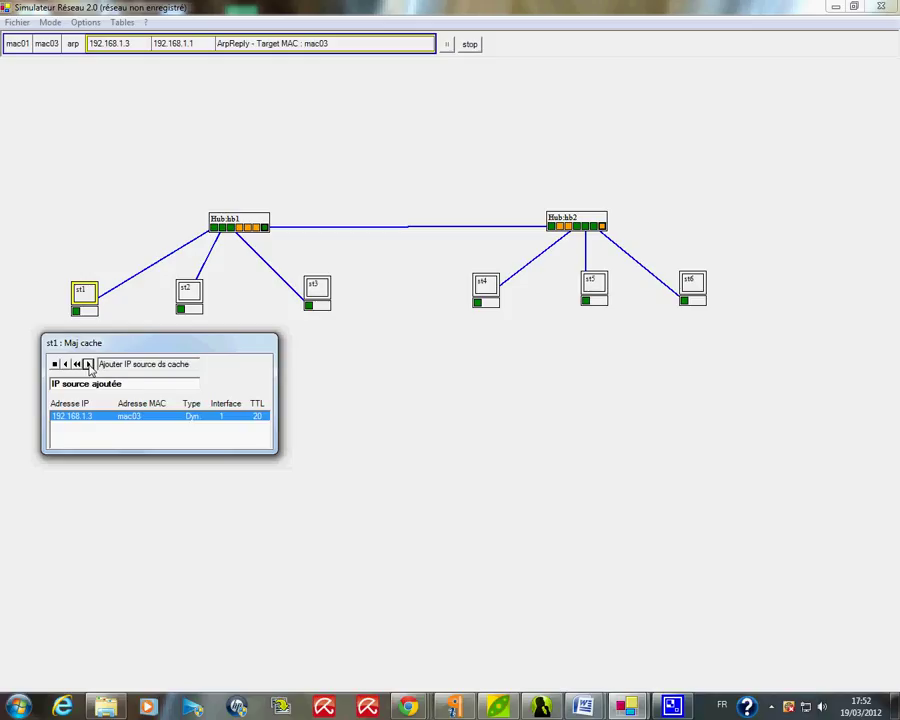
left_click(88, 365)
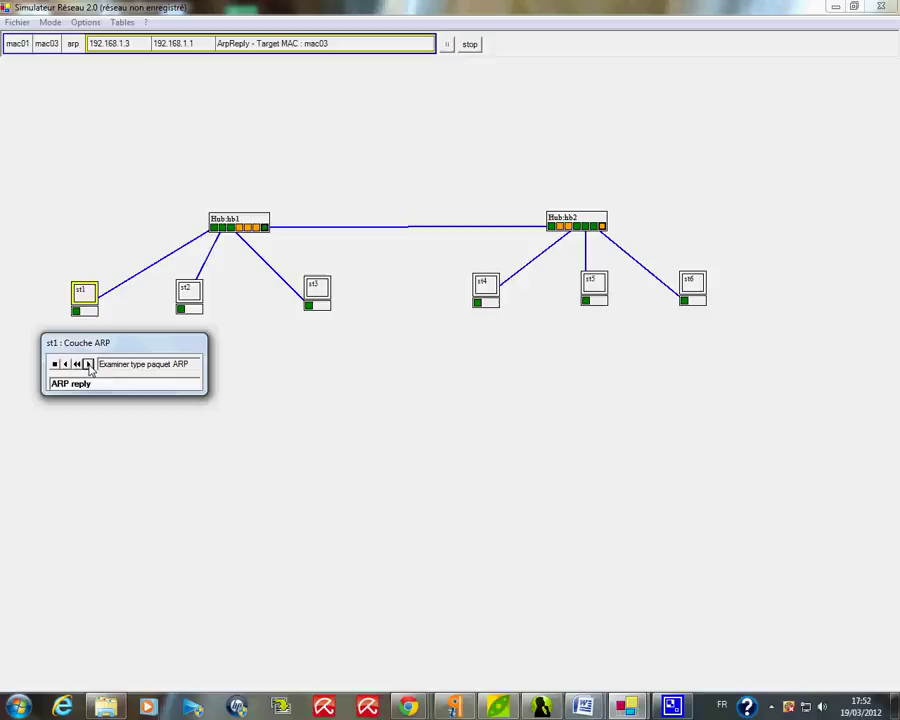
left_click(88, 365)
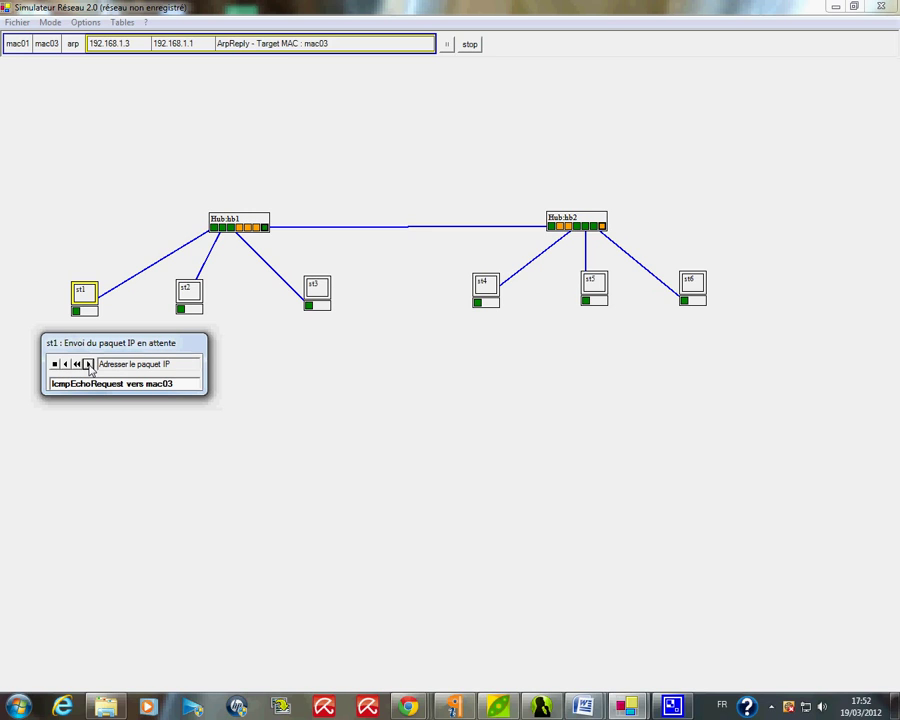
left_click(88, 365)
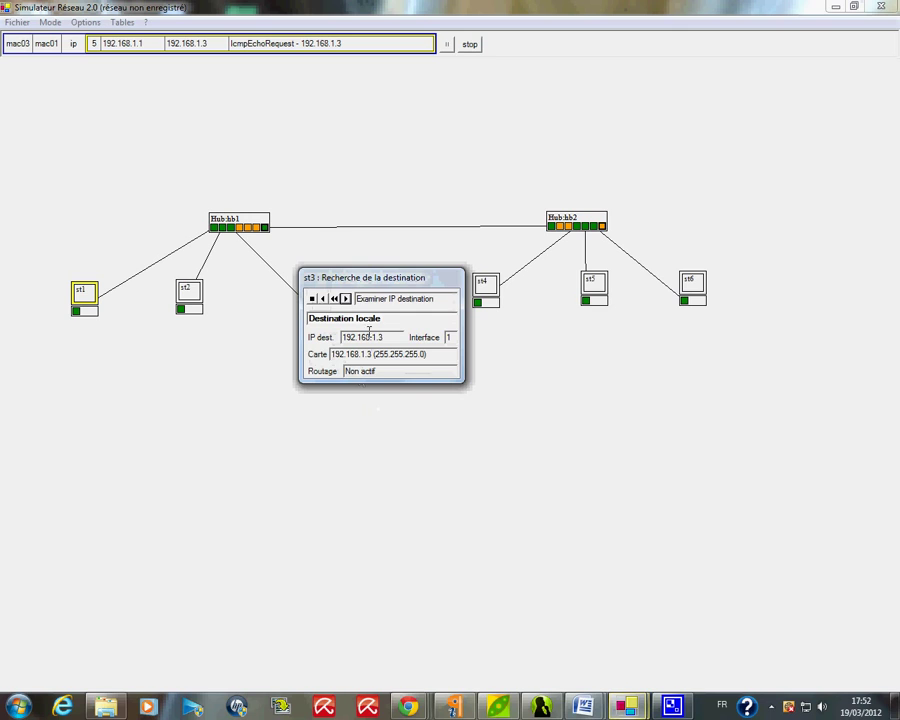
- Move st3's demo window below its station and step through the Echo Request handling until the EchoResponse is sent to 192.168.1.1
left_click_drag(363, 288, 325, 349)
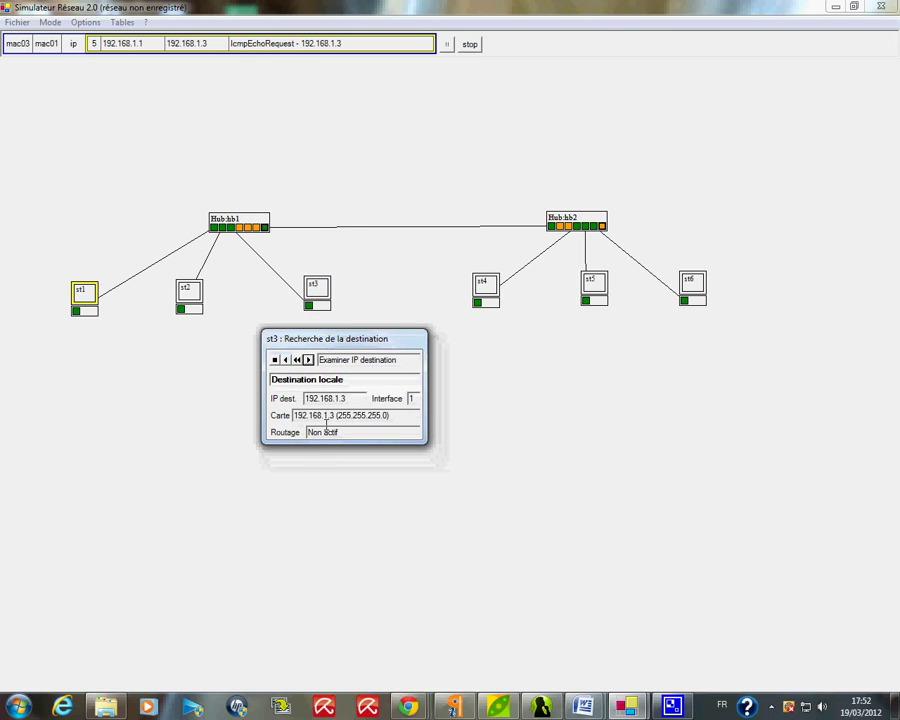
left_click(309, 361)
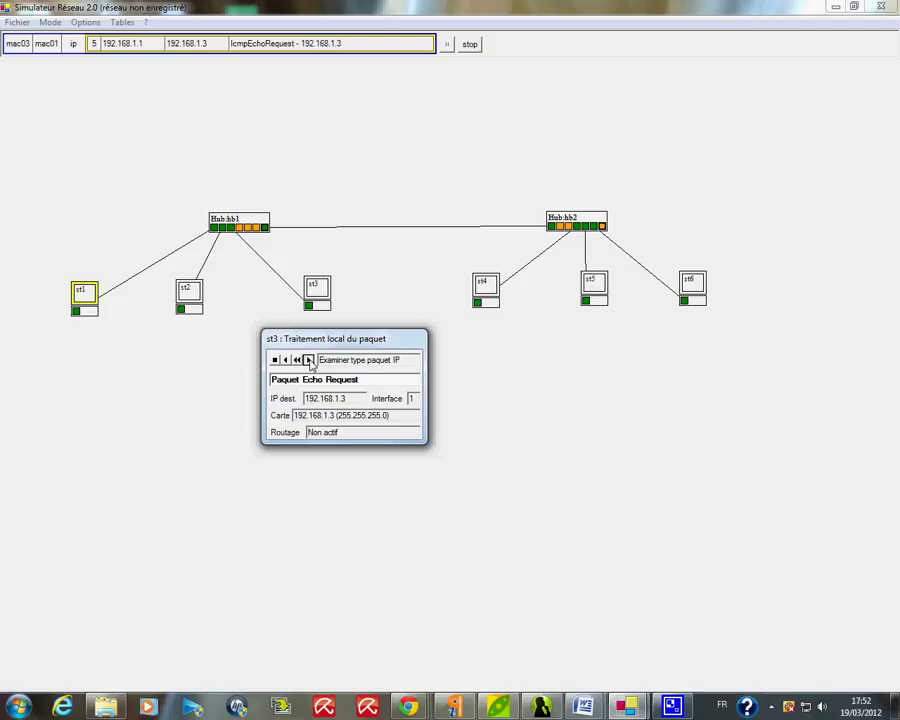
left_click(309, 361)
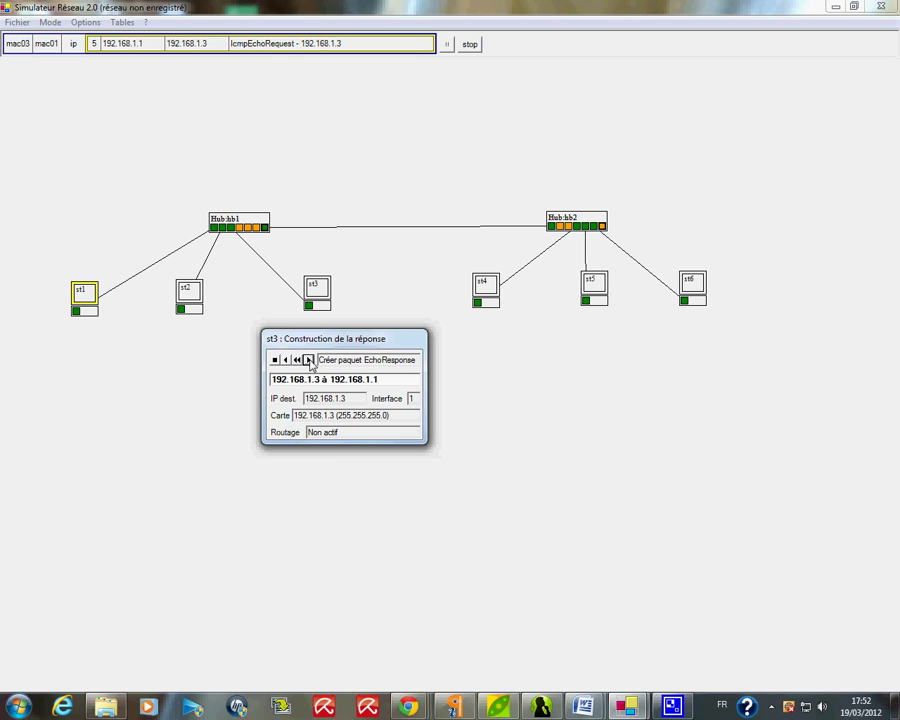
left_click(309, 361)
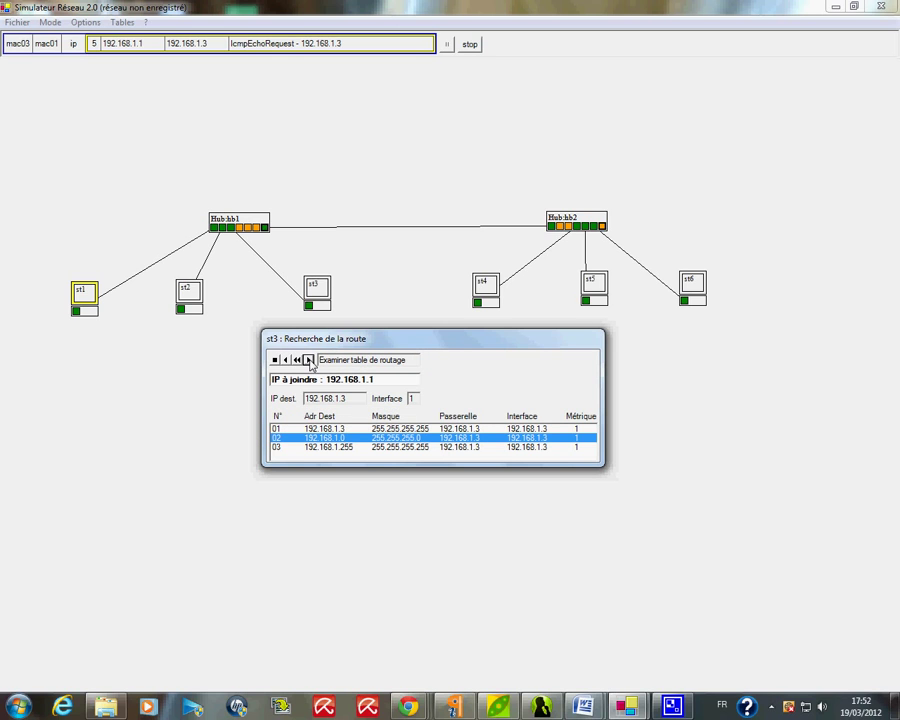
left_click(309, 361)
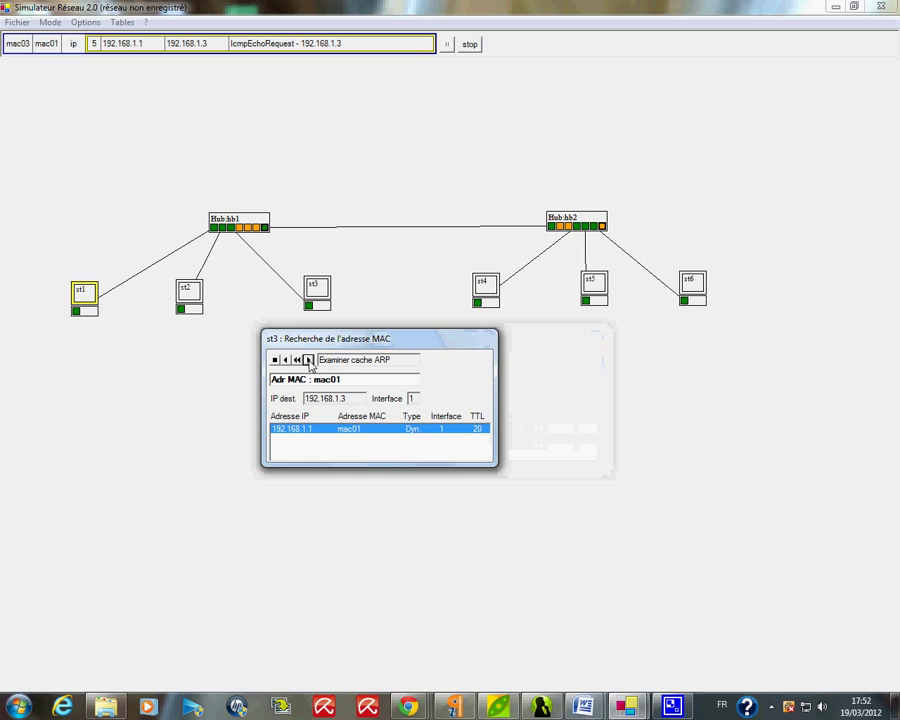
left_click(309, 361)
left_click(309, 361)
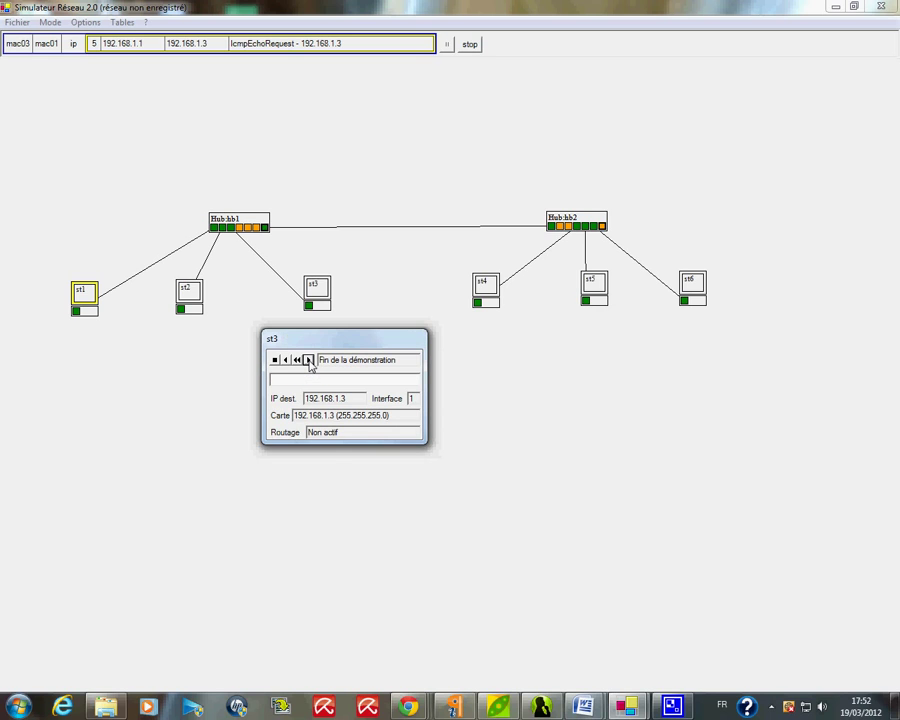
left_click(309, 361)
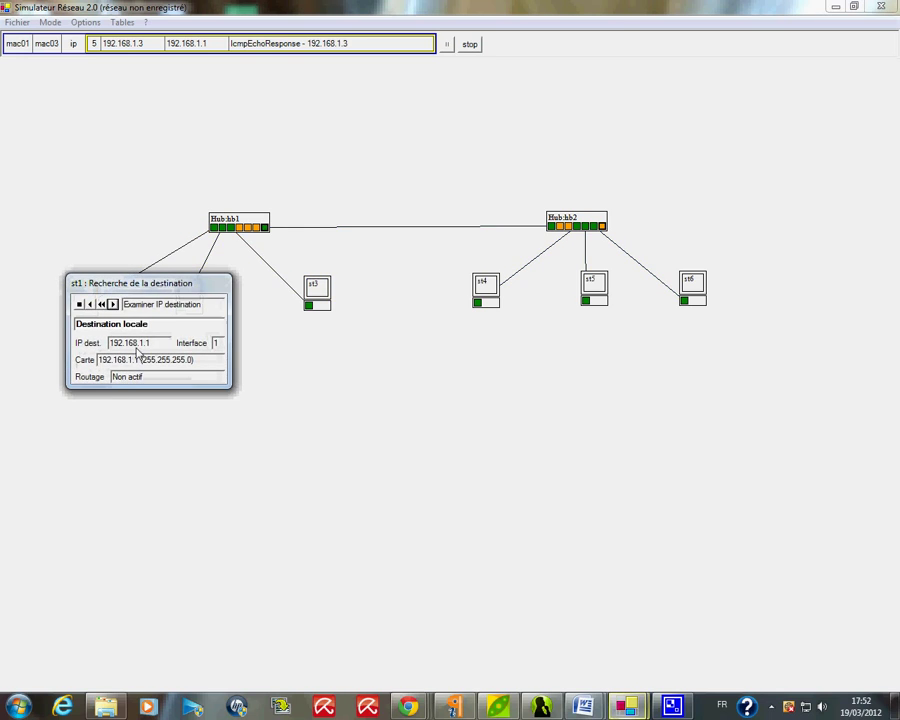
- Move st1's demo window below its station, step through the Echo Response handling to the end and dismiss the ping message
left_click_drag(126, 283, 120, 351)
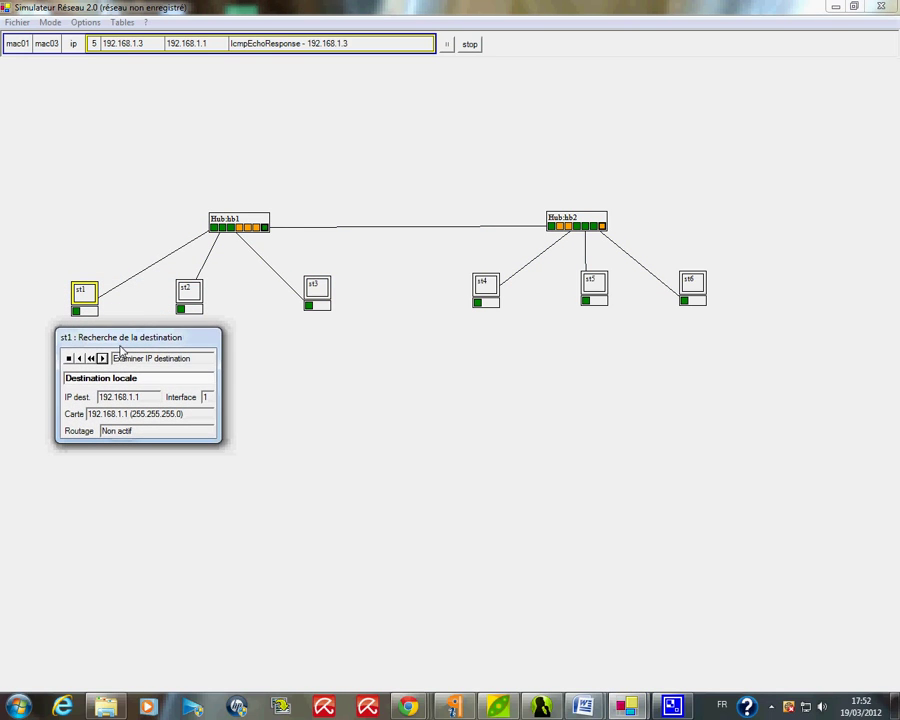
left_click(102, 358)
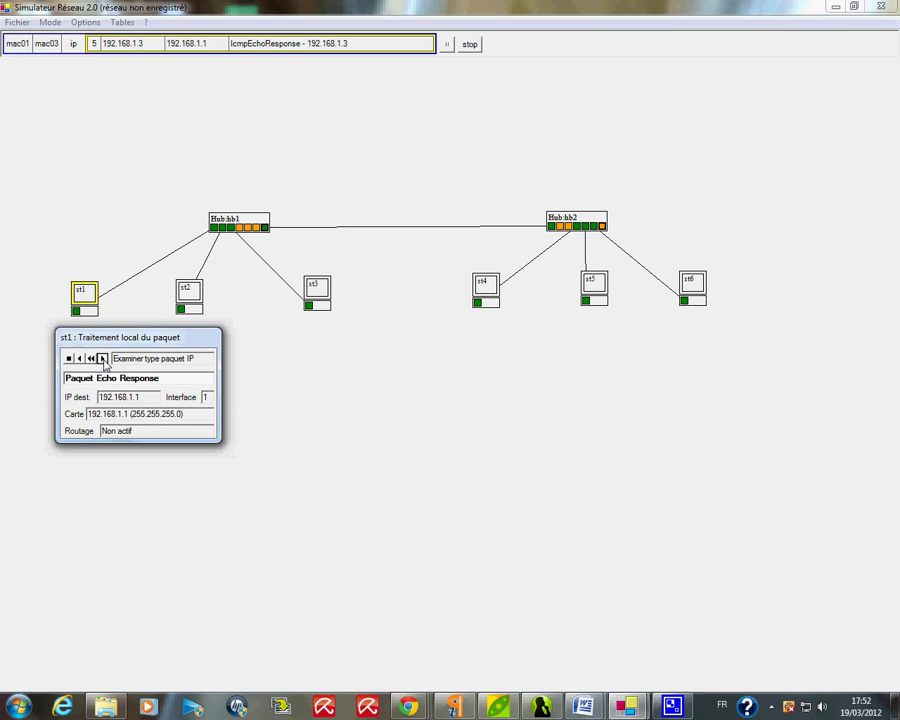
left_click(102, 358)
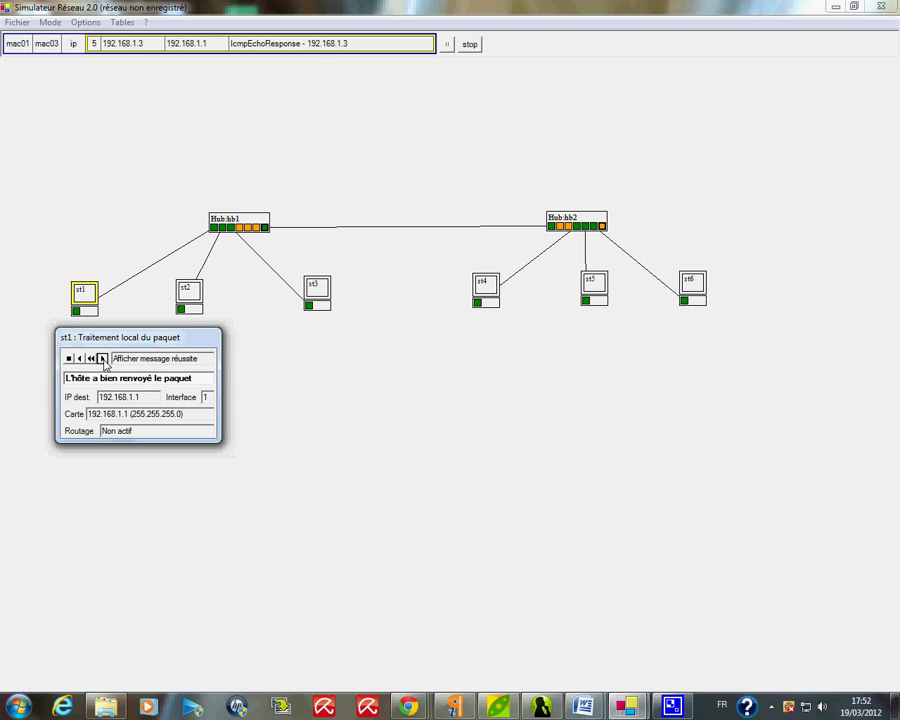
left_click(102, 358)
left_click(102, 358)
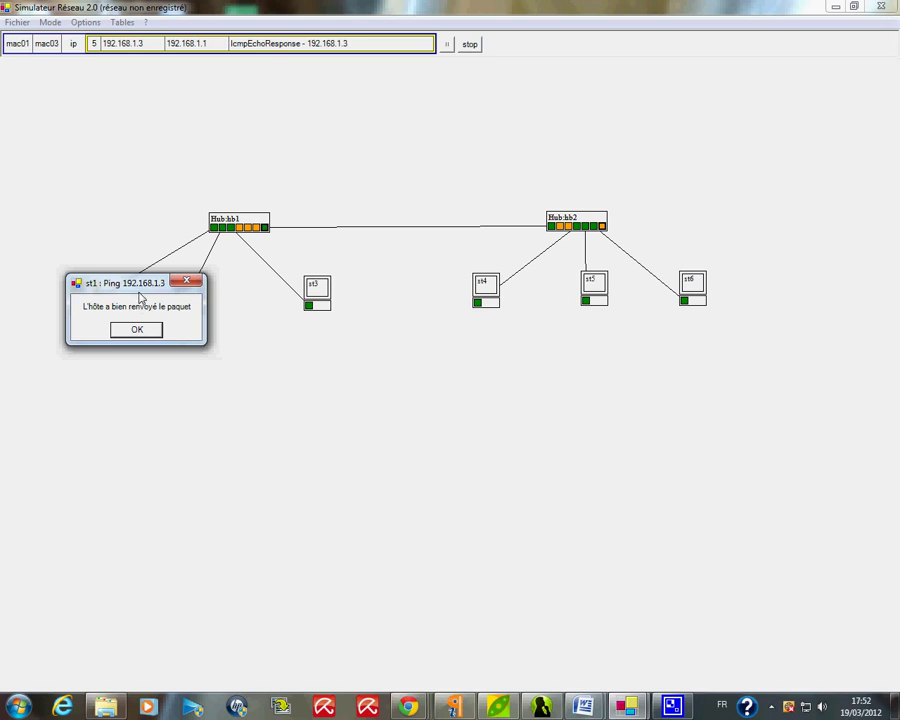
left_click_drag(141, 285, 132, 346)
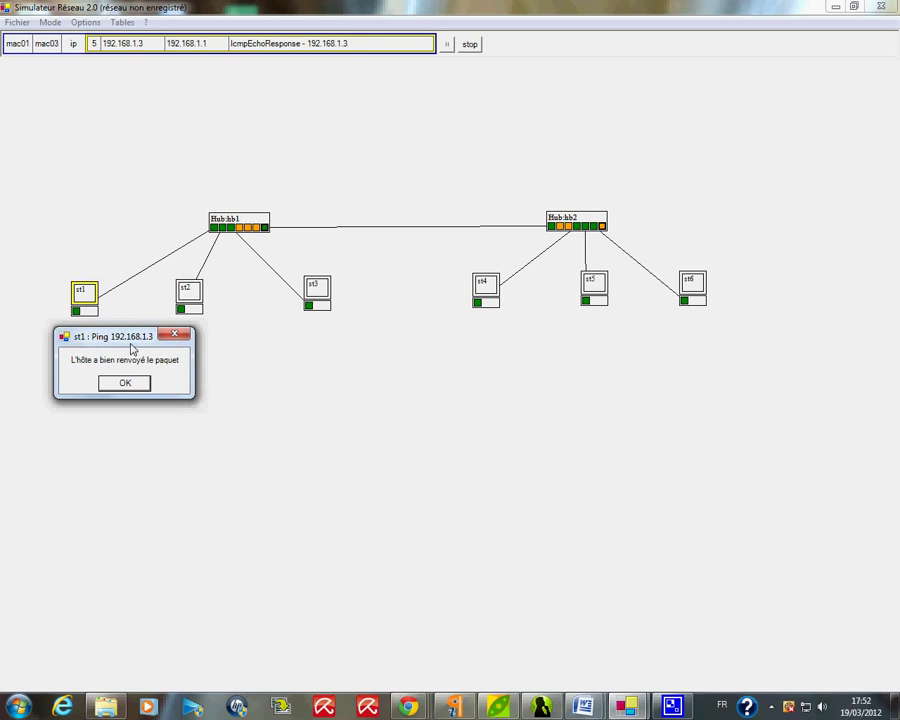
left_click(126, 385)
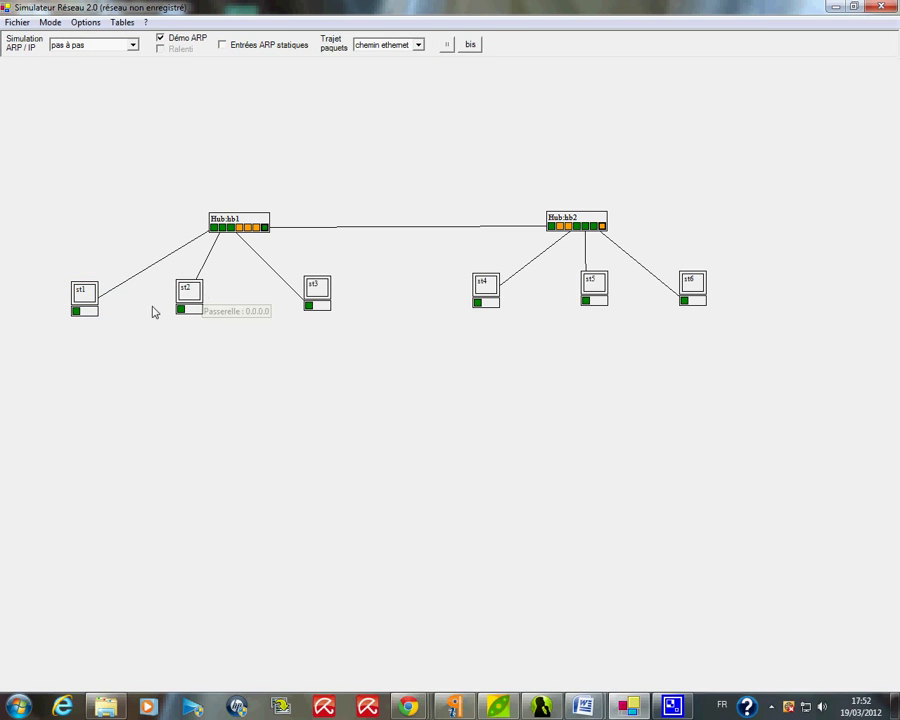
- View st1's routing table and close it
left_click_drag(92, 312, 95, 312)
right_click(95, 316)
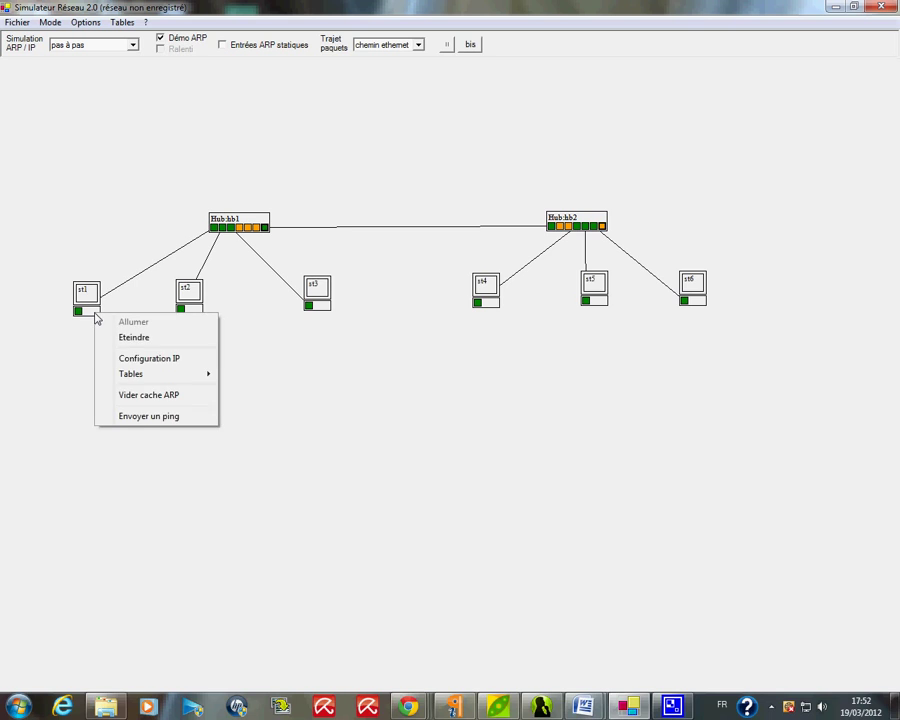
mouse_move(141, 376)
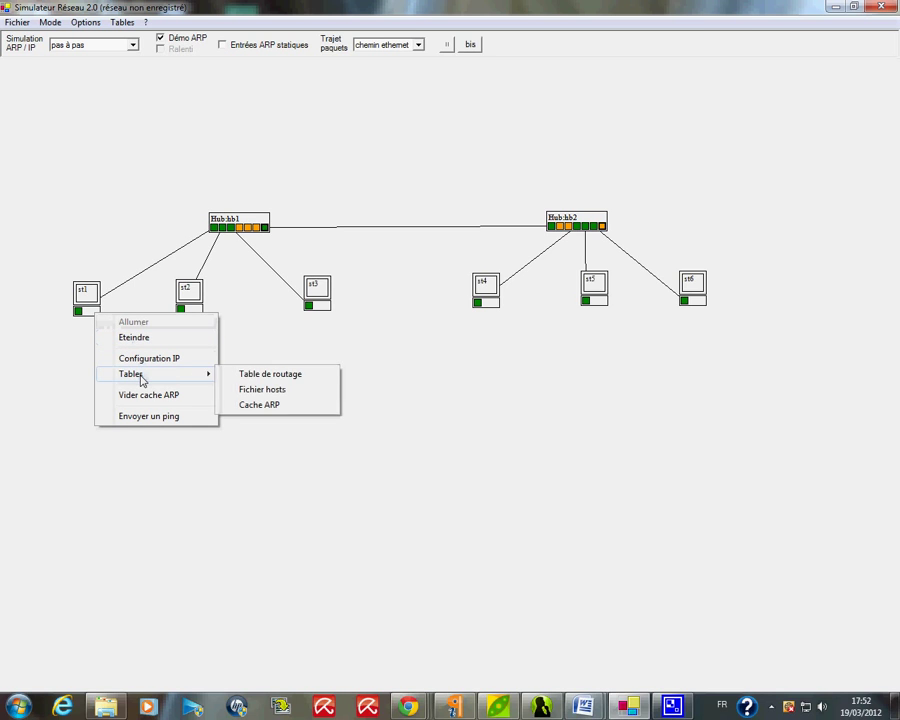
left_click(262, 376)
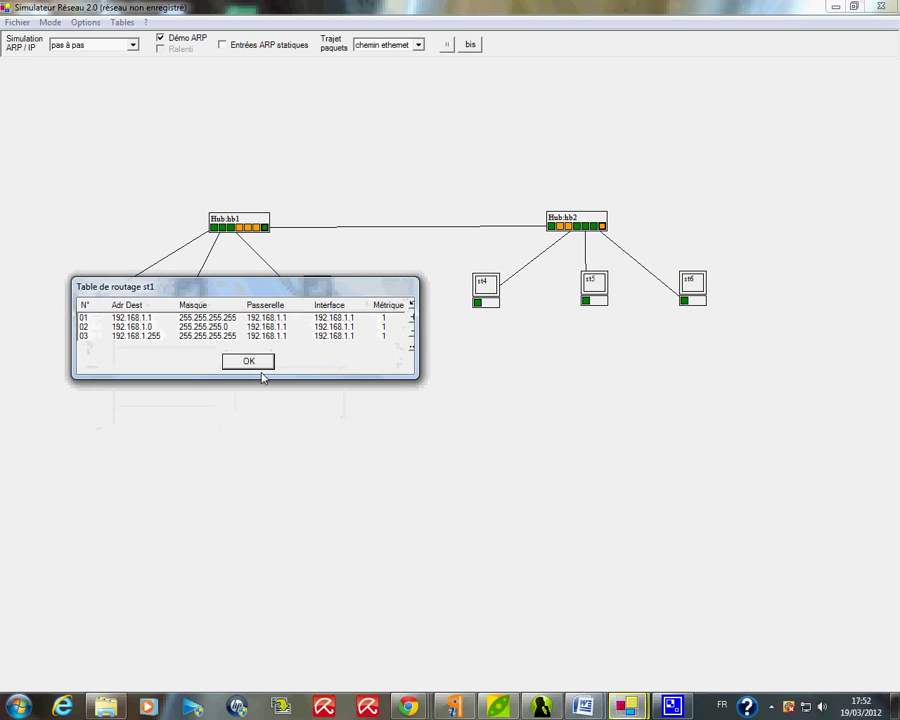
left_click(249, 362)
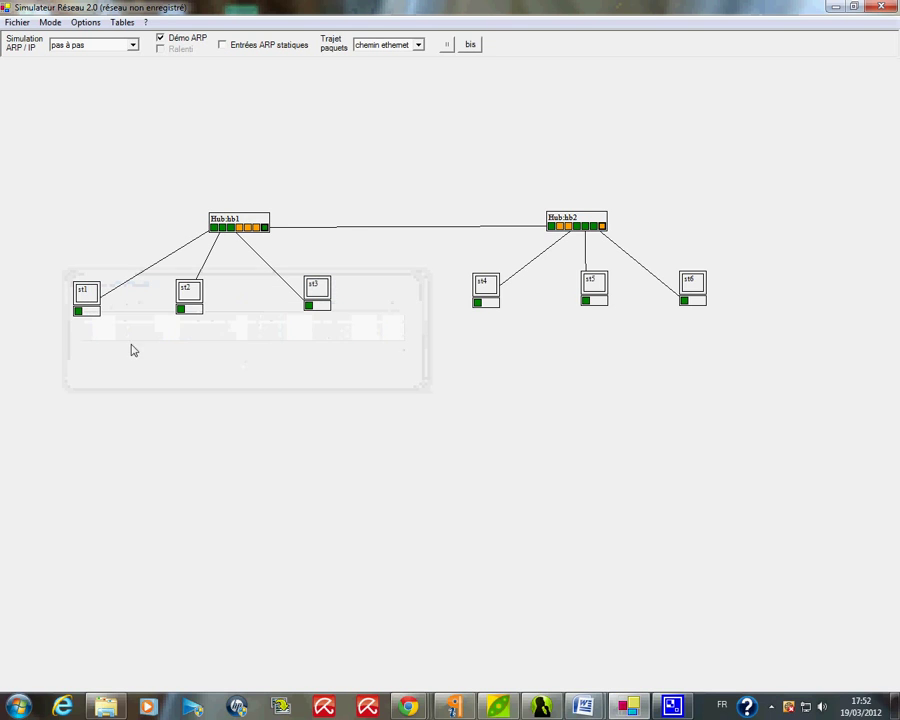
- Examine st1's ARP cache, with its window moved below the stations, and close it
right_click(89, 300)
mouse_move(150, 362)
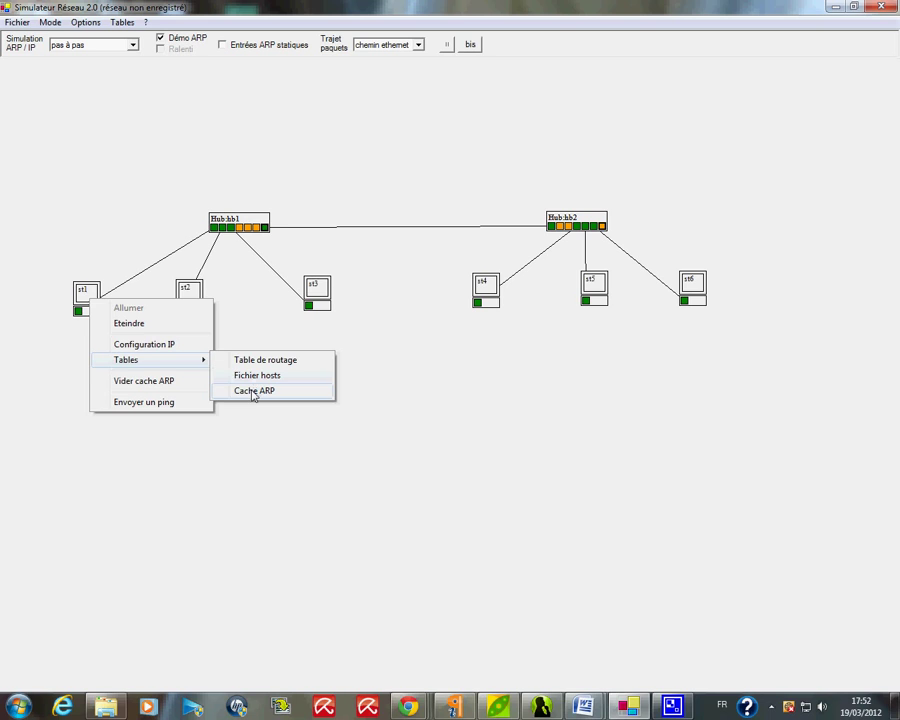
left_click(254, 392)
left_click_drag(173, 291, 173, 366)
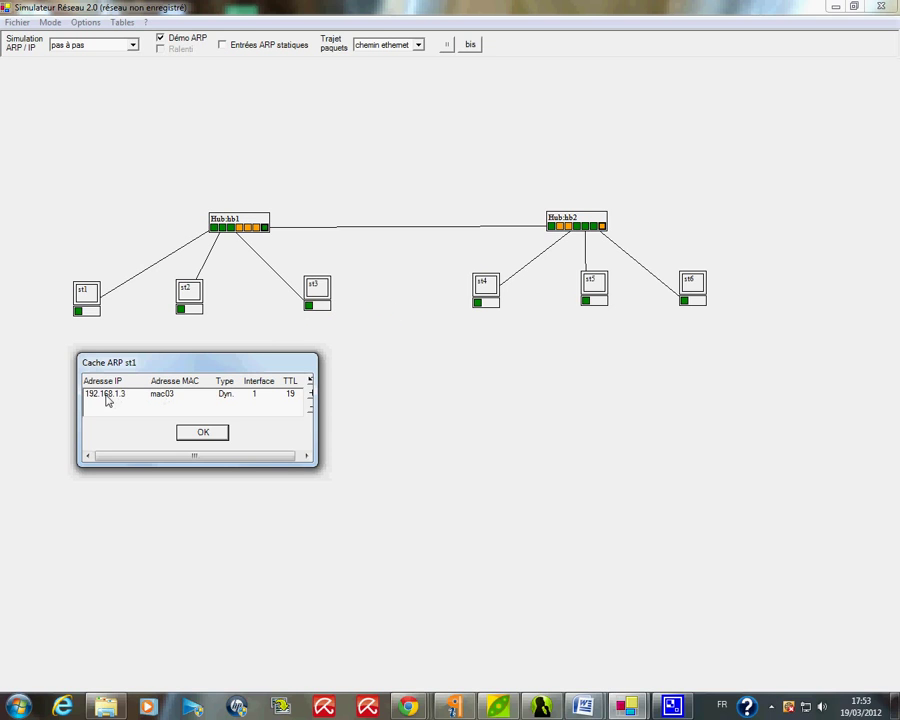
left_click(203, 433)
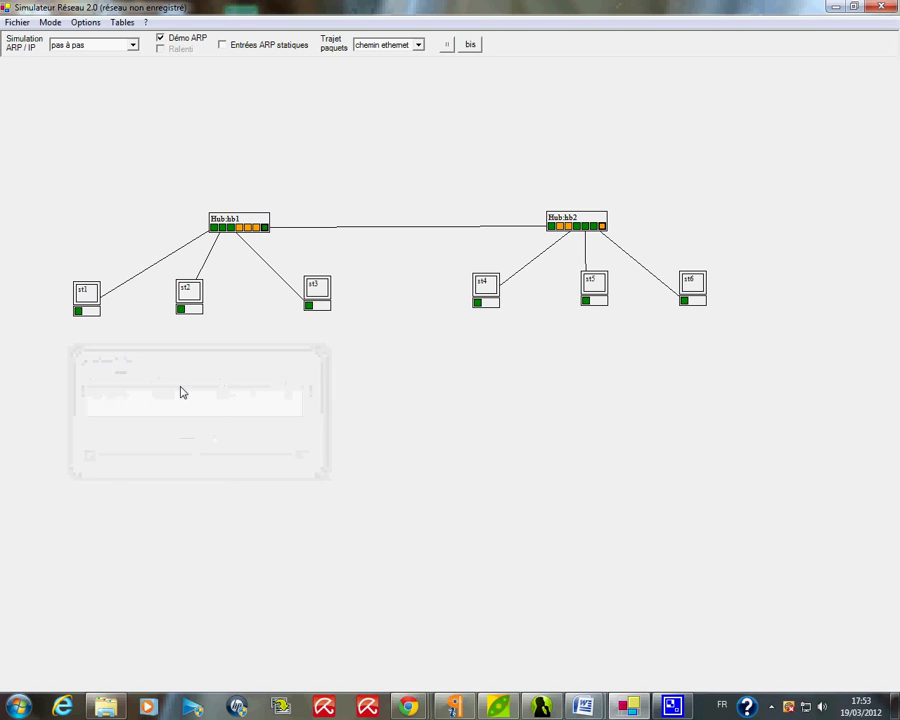
- Send a ping from st1 to 192.168.1.3
right_click(78, 303)
left_click(150, 405)
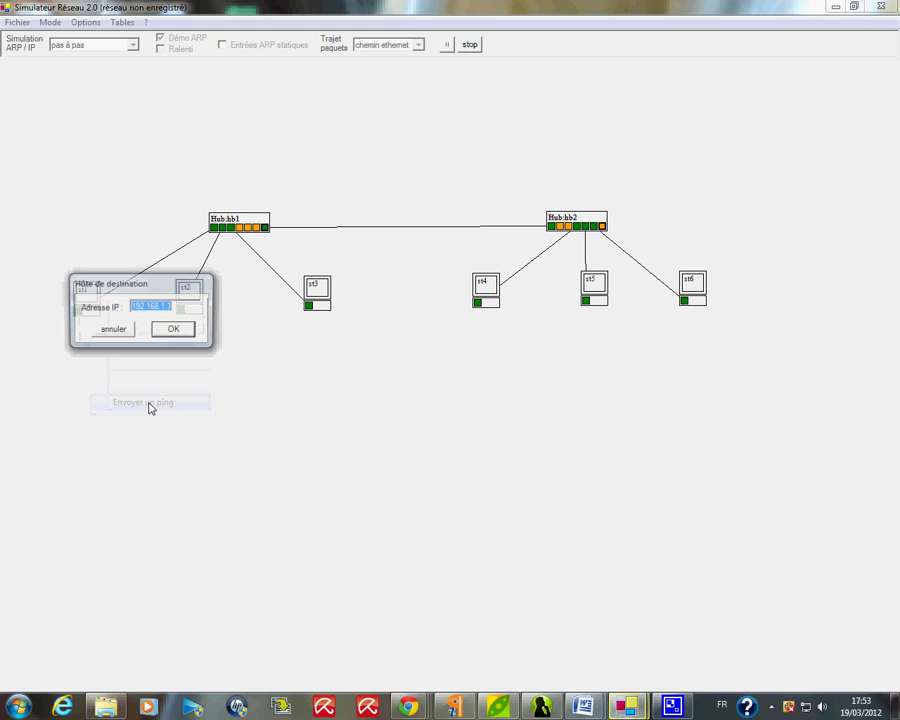
left_click(175, 328)
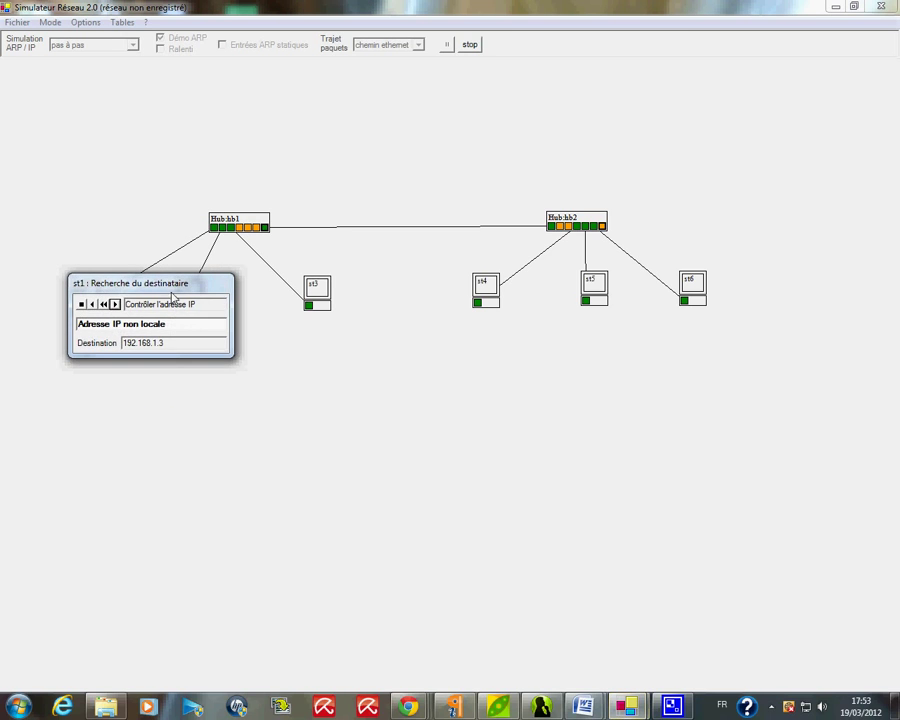
- Move st1's demo window below its station and step through the route and MAC address search until the EchoRequest is sent to 192.168.1.3
left_click_drag(168, 297, 178, 364)
left_click(125, 372)
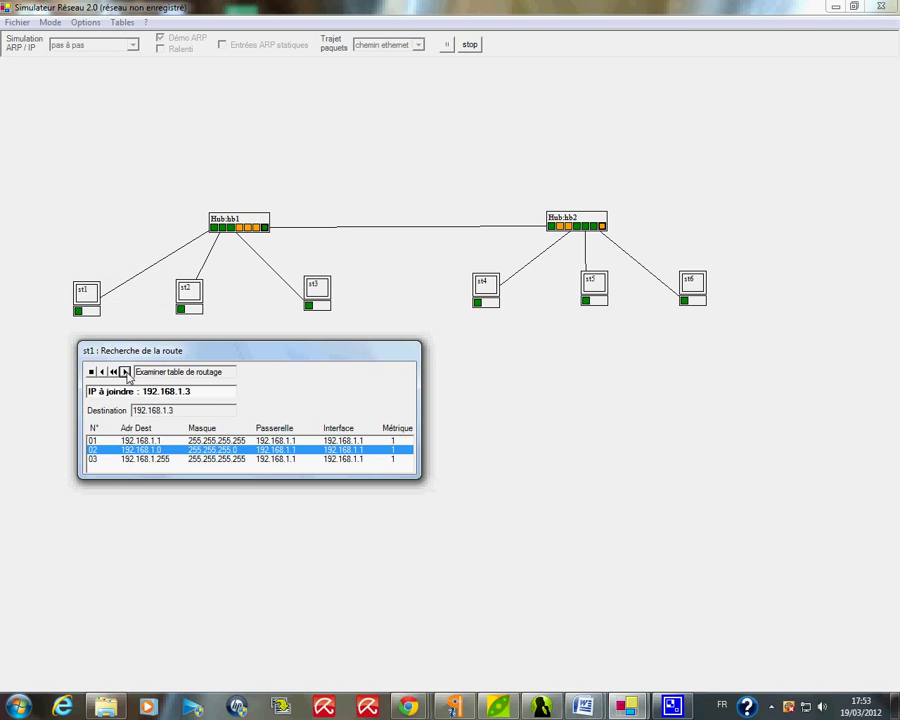
left_click(125, 372)
left_click(125, 372)
left_click(125, 372)
left_click(126, 374)
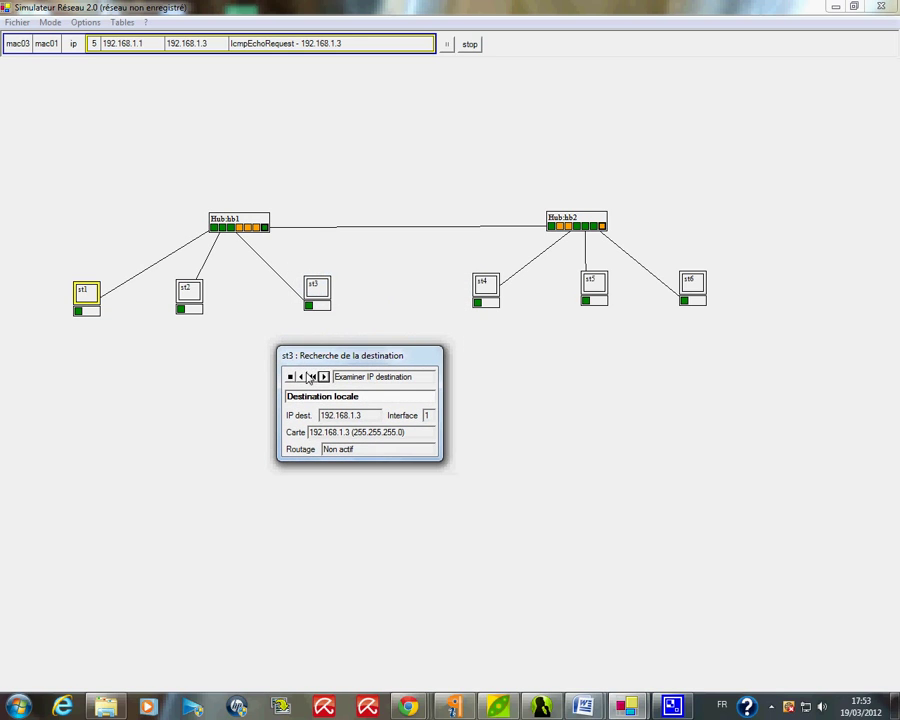
- Step through st3's Echo Request handling until its demonstration ends and the EchoResponse is sent to 192.168.1.1
left_click(324, 377)
left_click(324, 377)
left_click(324, 377)
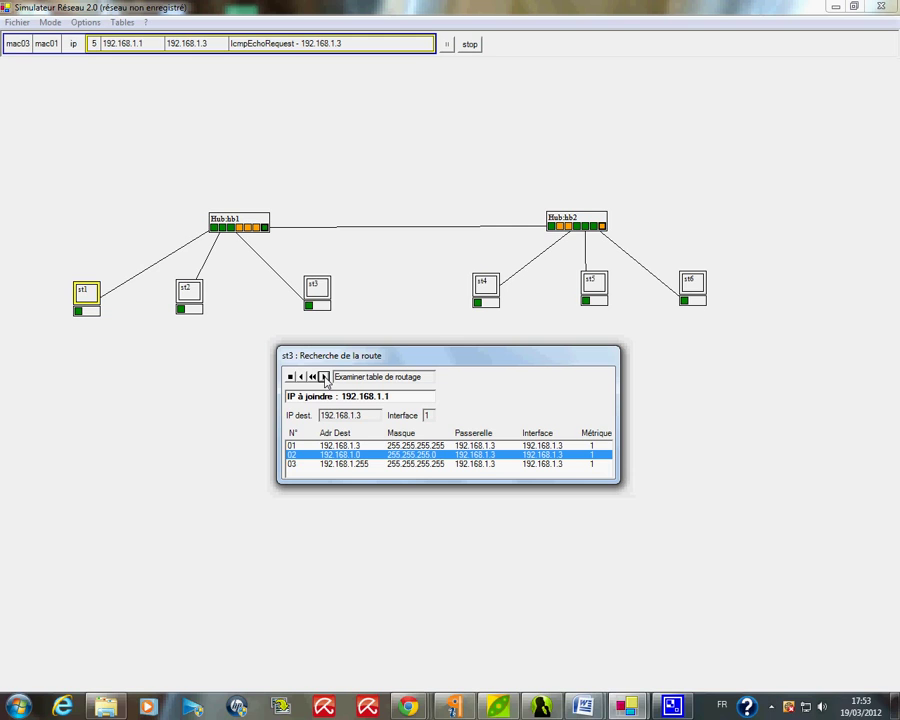
left_click(324, 377)
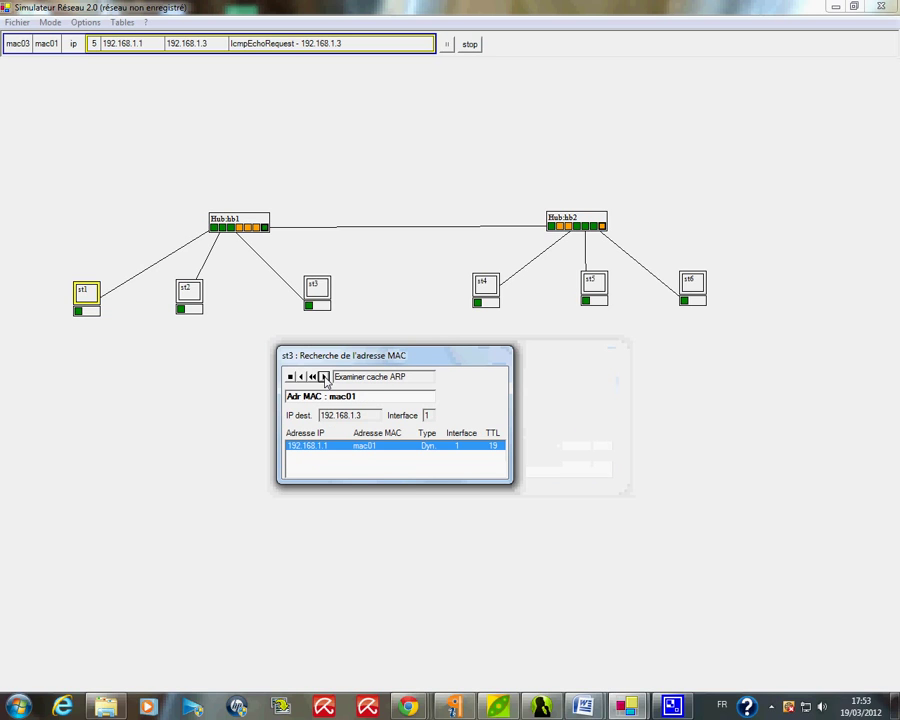
left_click(324, 377)
left_click(324, 377)
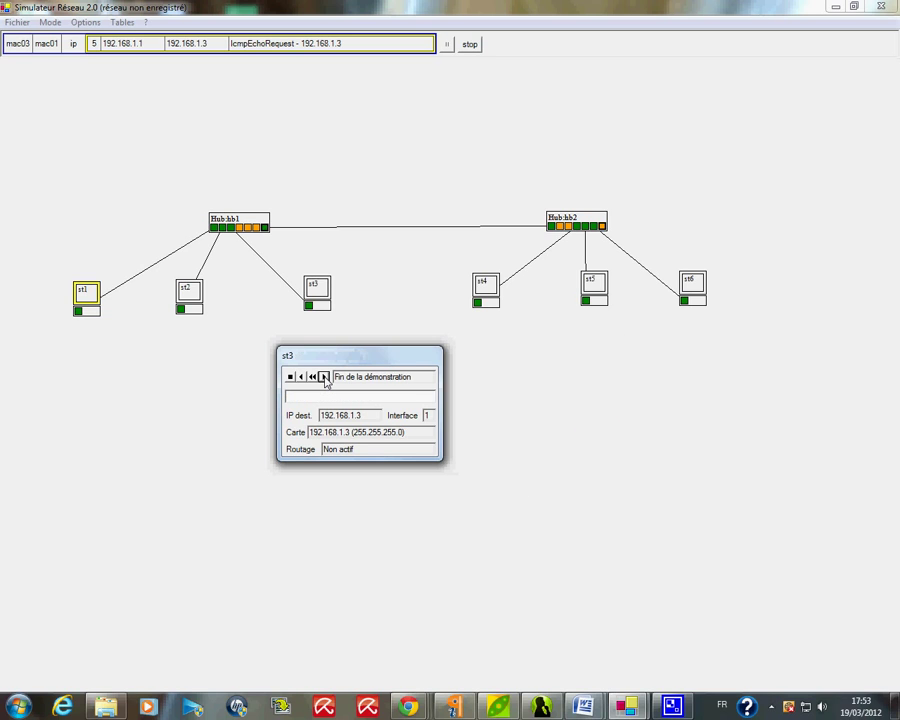
left_click(324, 377)
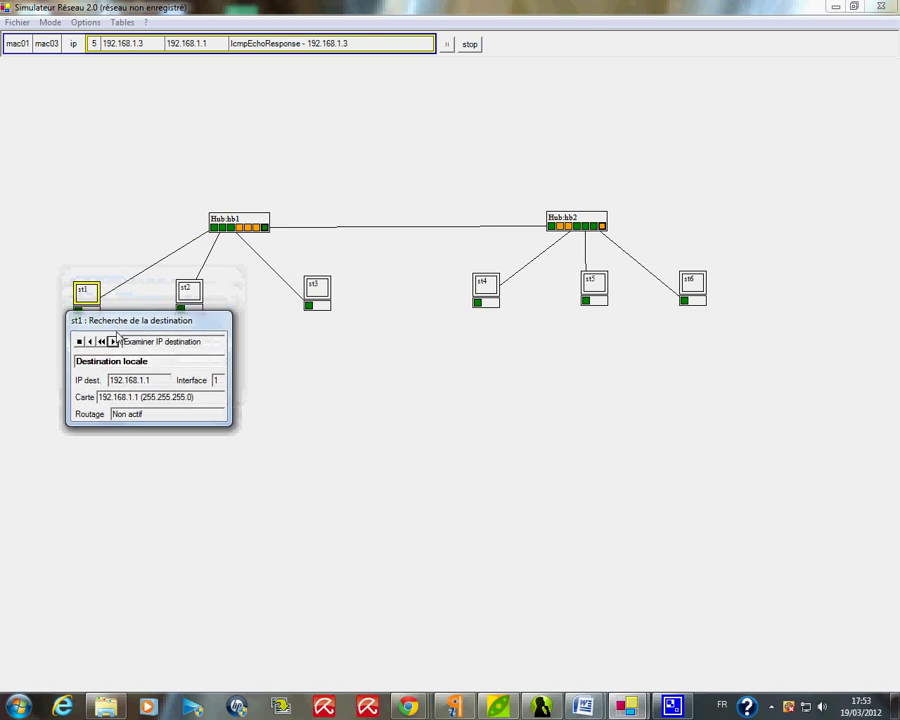
- Step through st1's Echo Response handling to the end, with its windows moved below the station, and dismiss the ping message
left_click(102, 357)
left_click(102, 357)
left_click(102, 357)
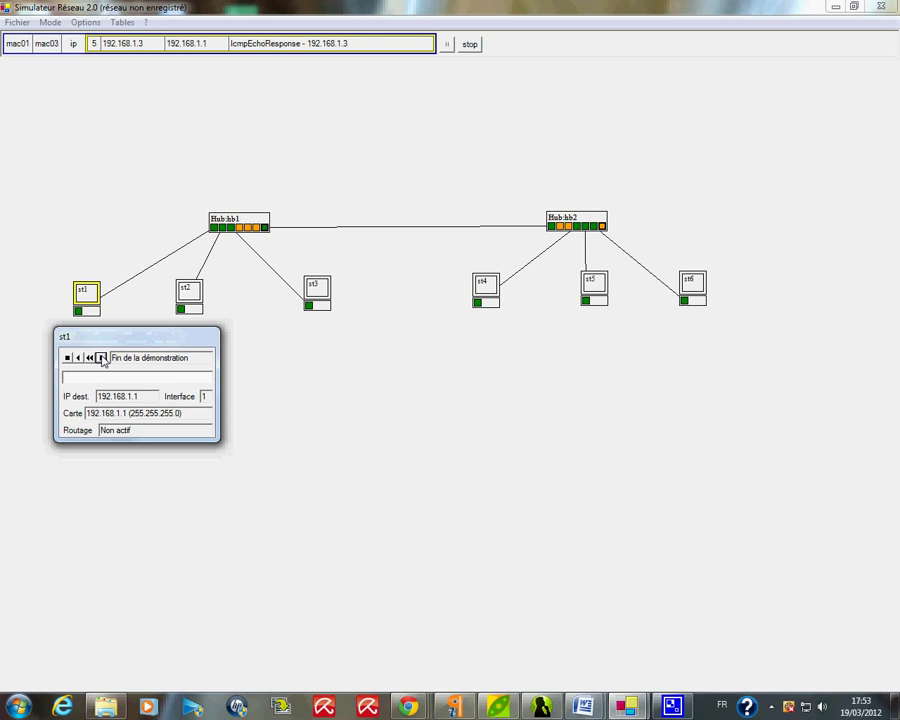
left_click_drag(125, 291, 121, 354)
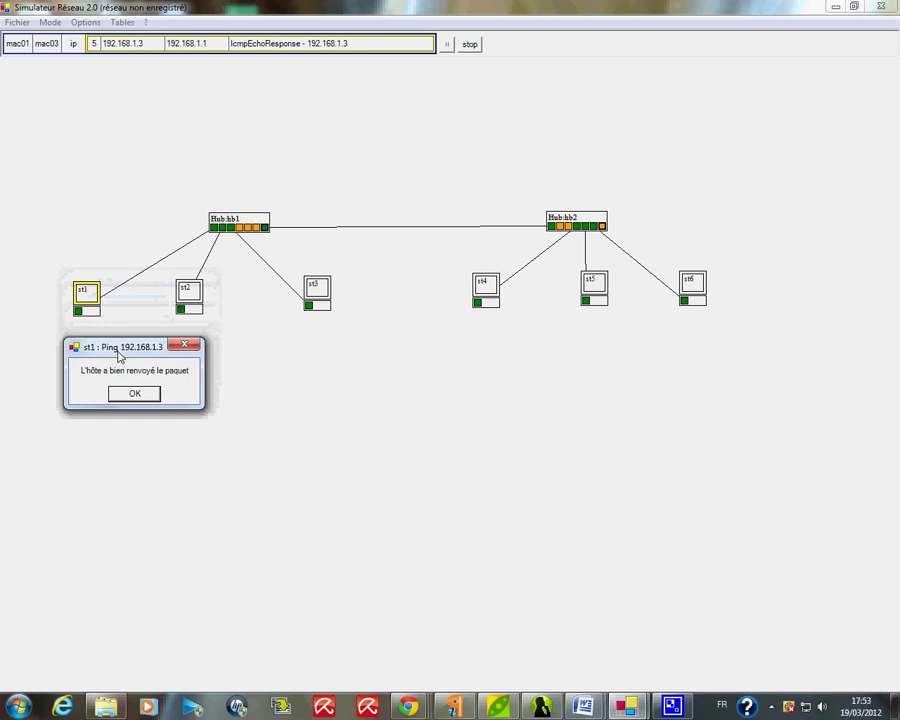
left_click(129, 392)
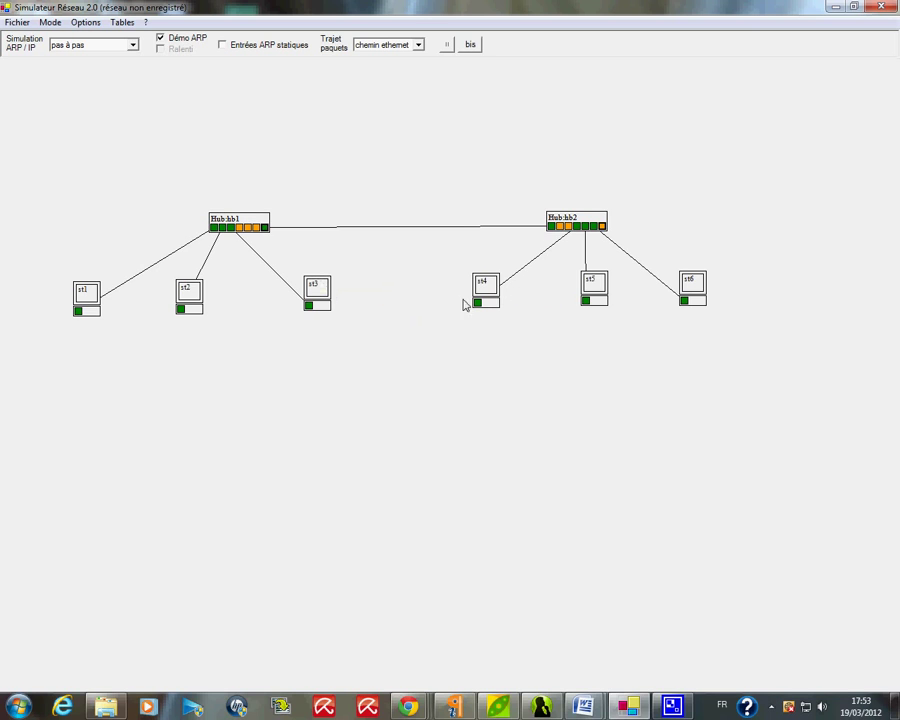
- Check st4's IP address and send a ping from st1 to 192.168.2.1
mouse_move(484, 312)
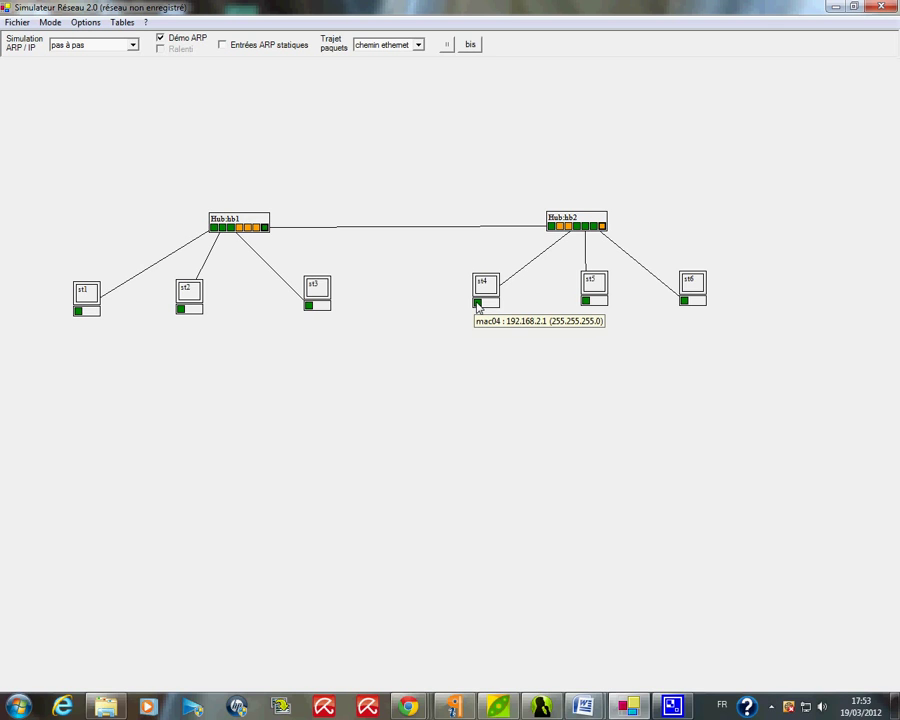
right_click(89, 318)
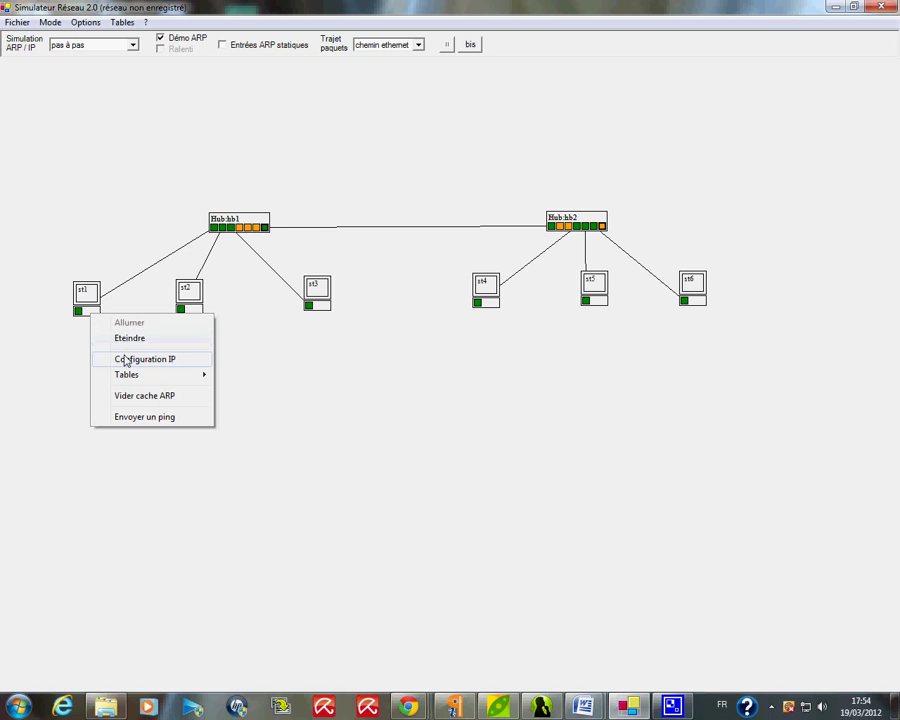
left_click(155, 417)
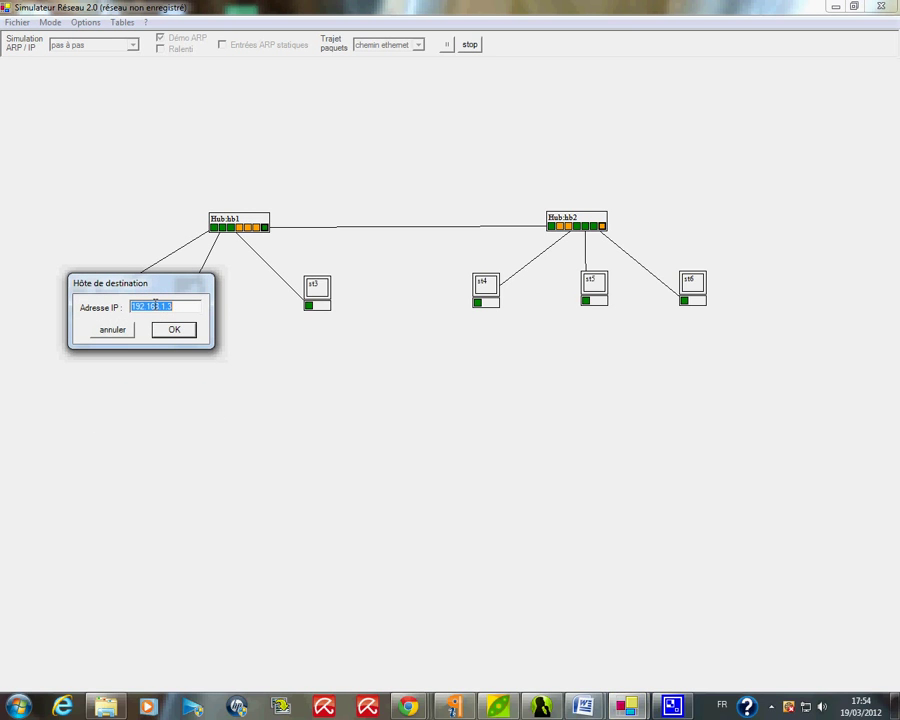
left_click(160, 305)
left_click(162, 329)
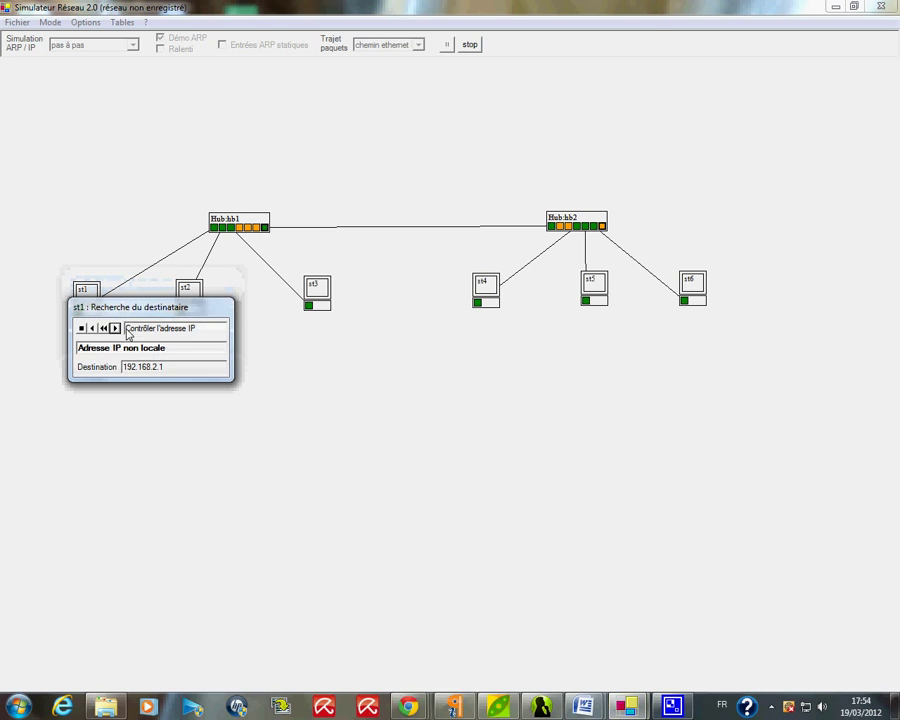
- Step through st1's route search for 192.168.2.1 to the end of the demonstration and dismiss the ping message
left_click(104, 365)
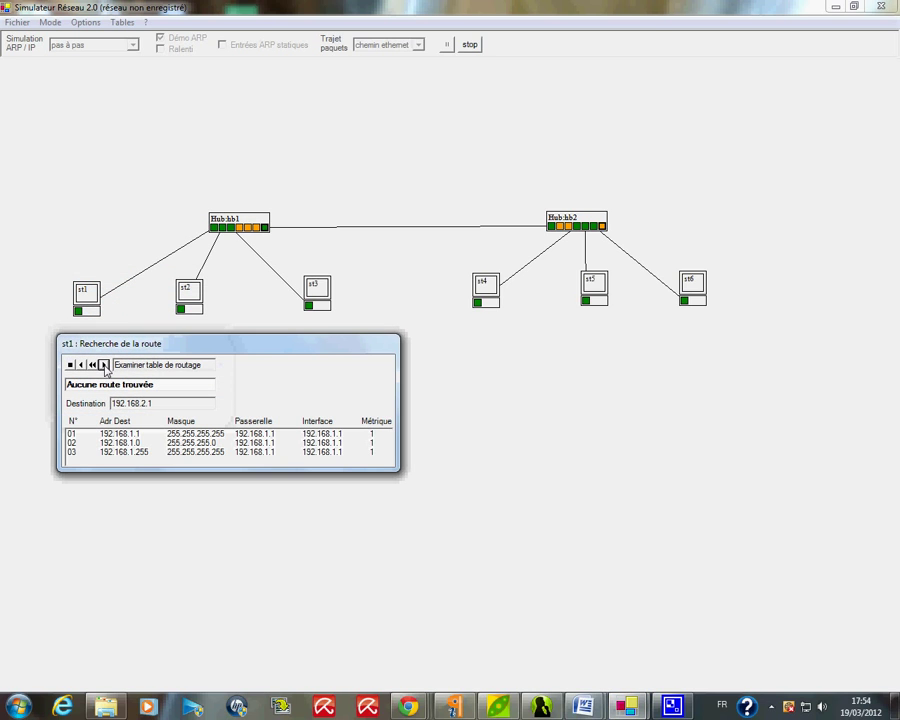
left_click(104, 365)
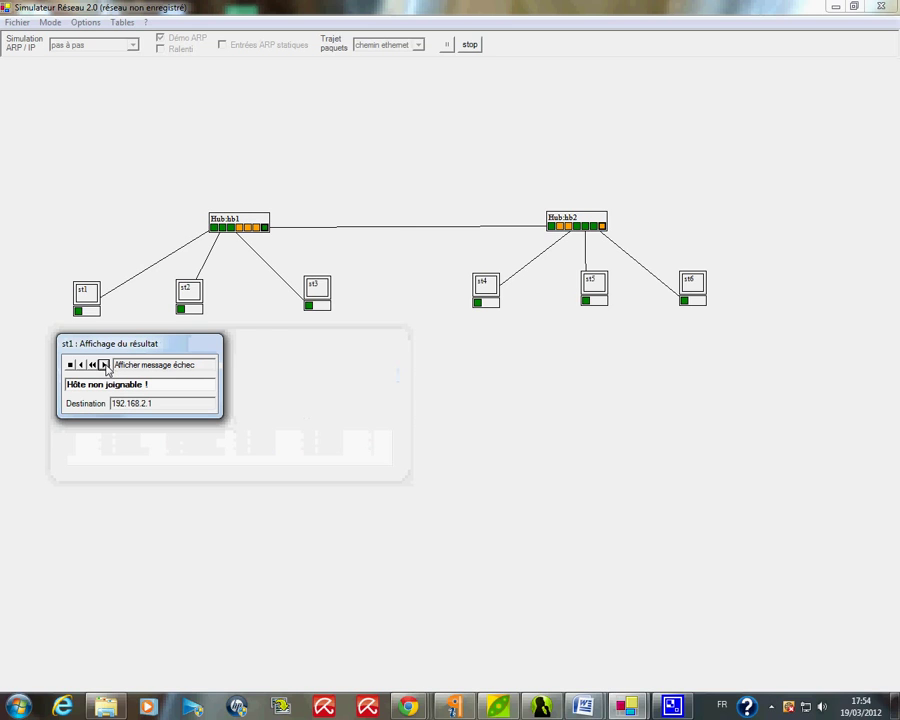
left_click(104, 365)
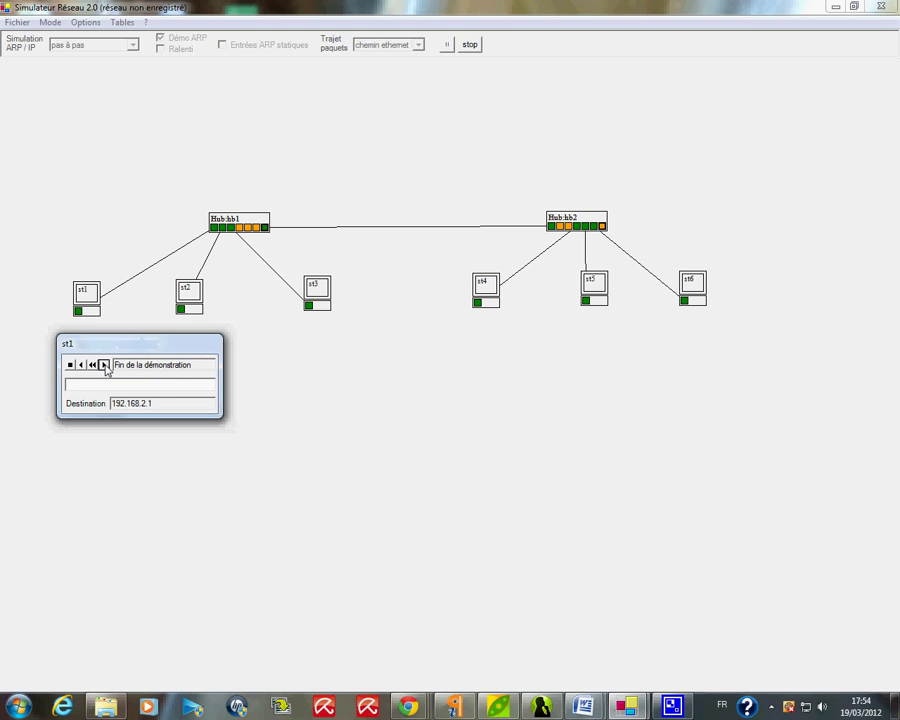
left_click(104, 365)
left_click(131, 327)
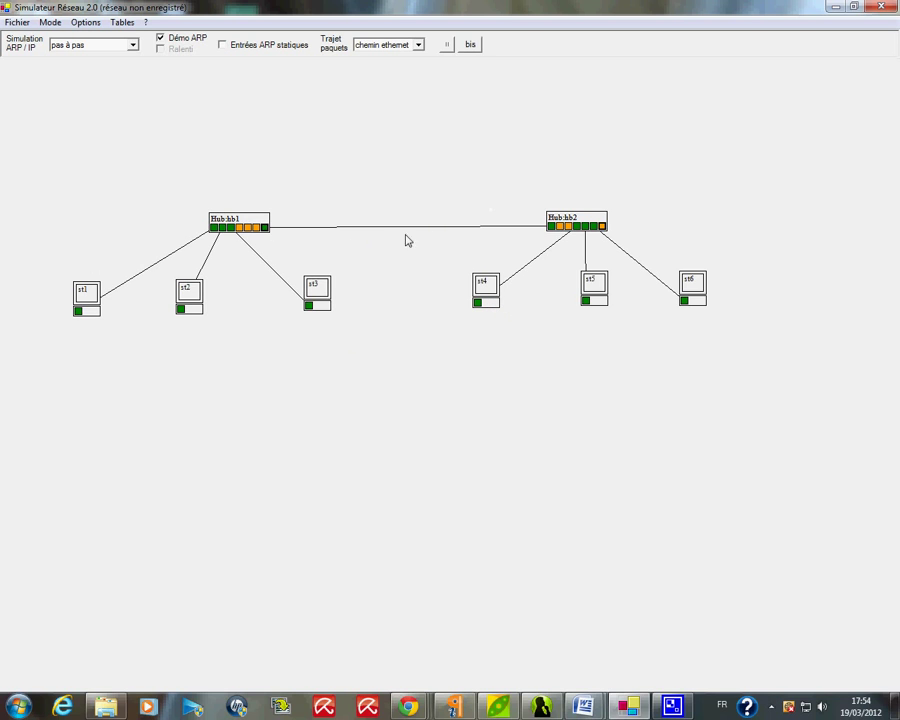
right_click(494, 307)
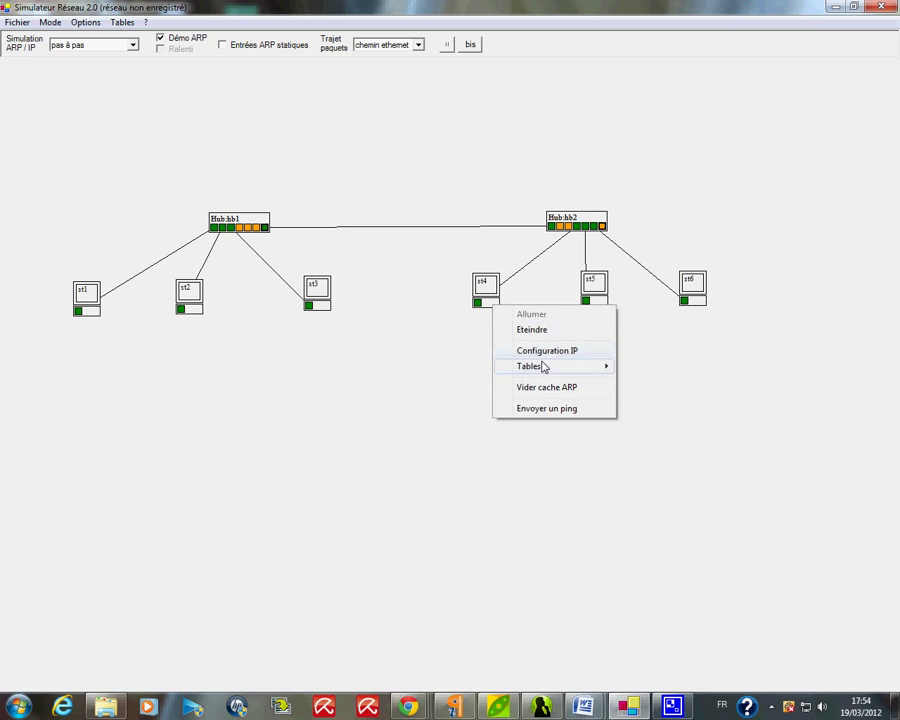
left_click(542, 352)
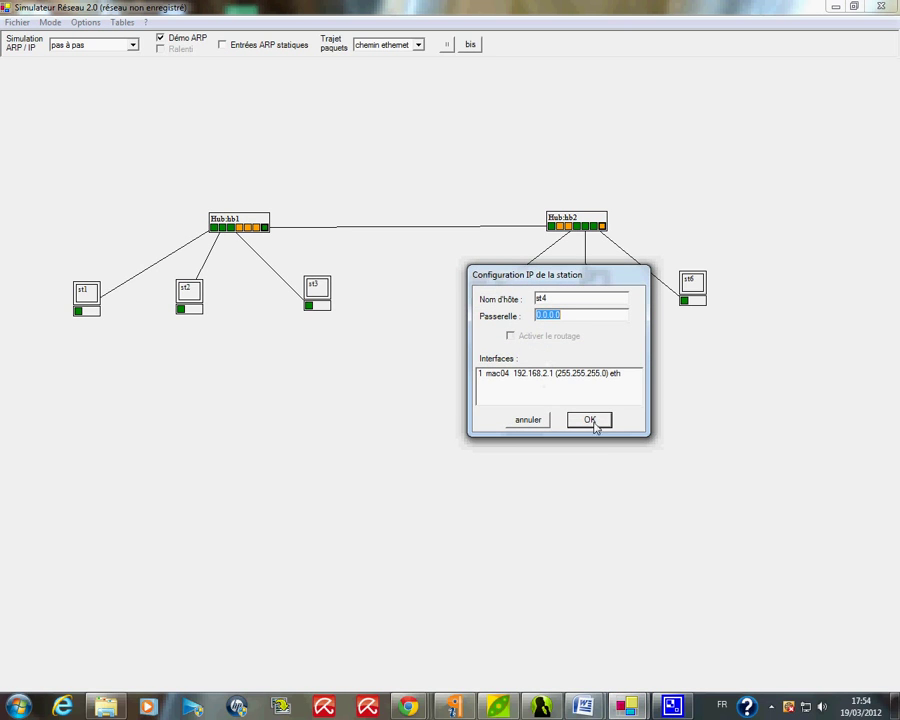
left_click(590, 420)
- Set the IP address of st4's network card to 192.168.1.4
right_click(477, 303)
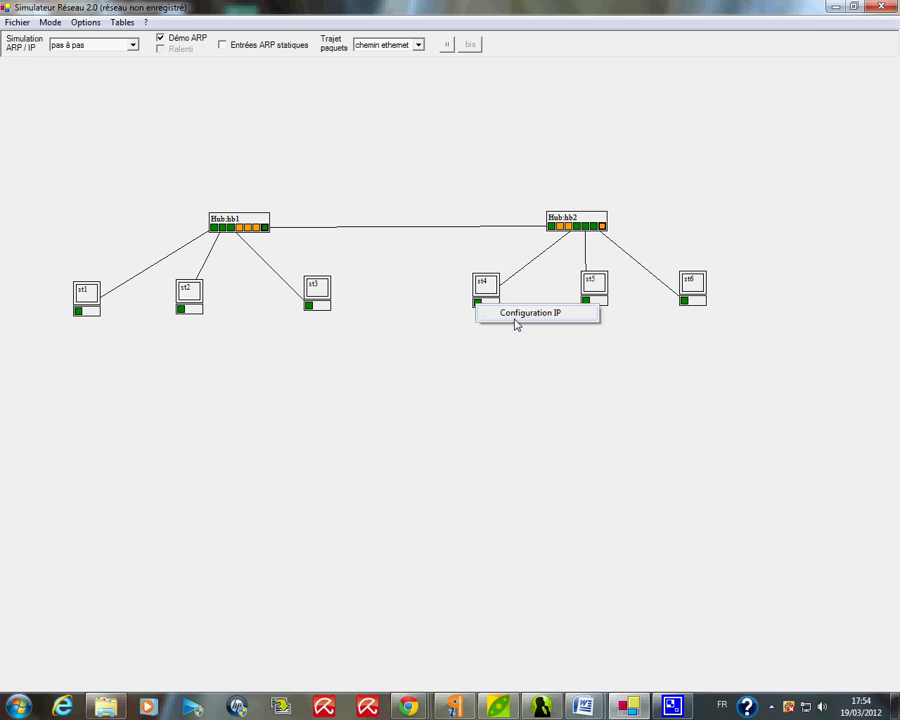
left_click(515, 314)
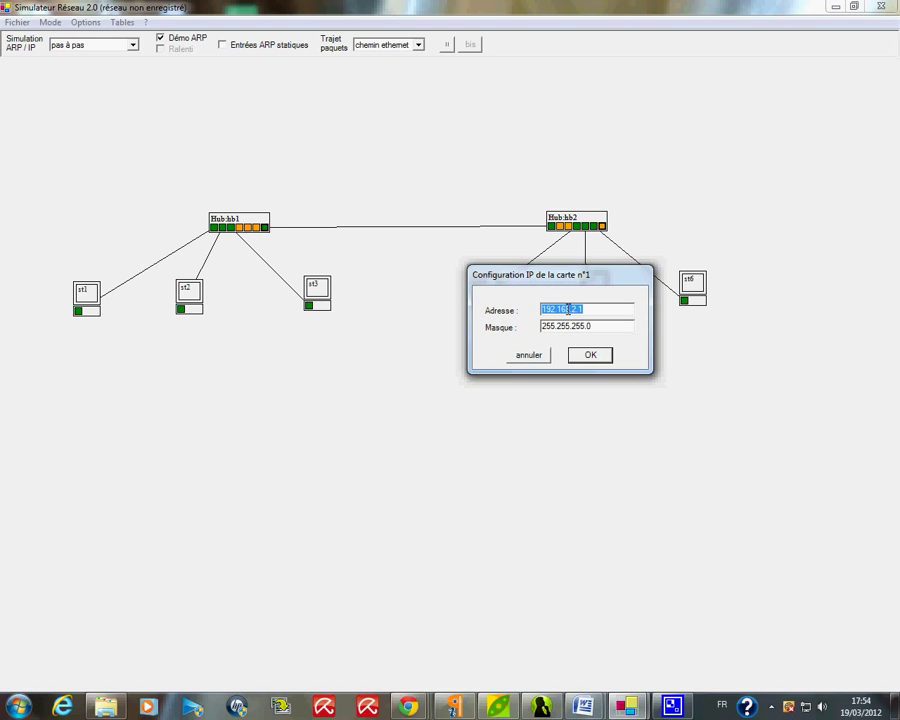
left_click(562, 309)
left_click(580, 354)
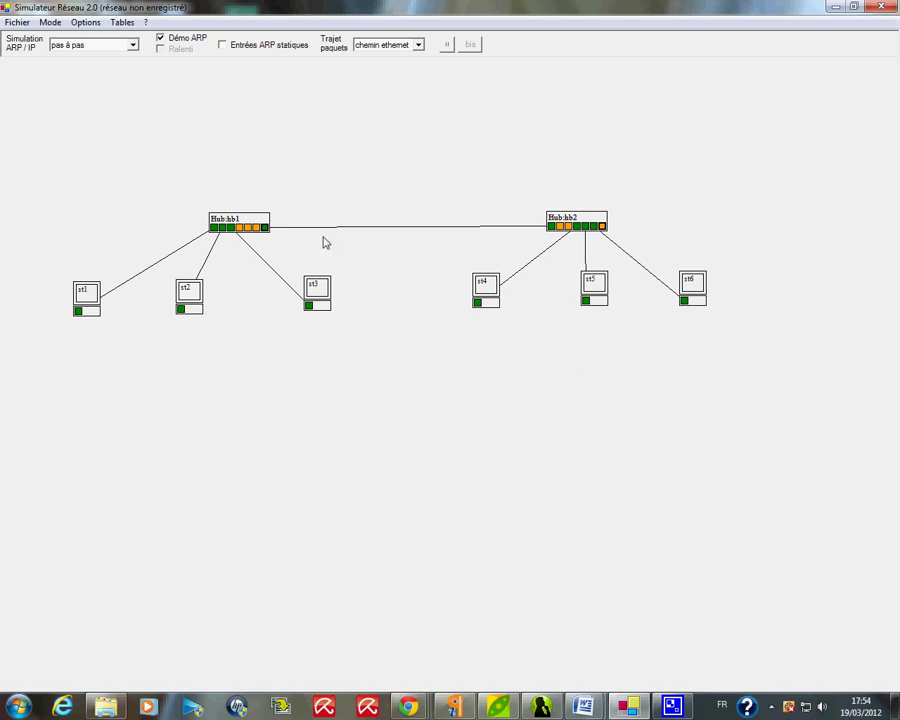
- Send a ping from st1 to 192.168.1.4
right_click(88, 316)
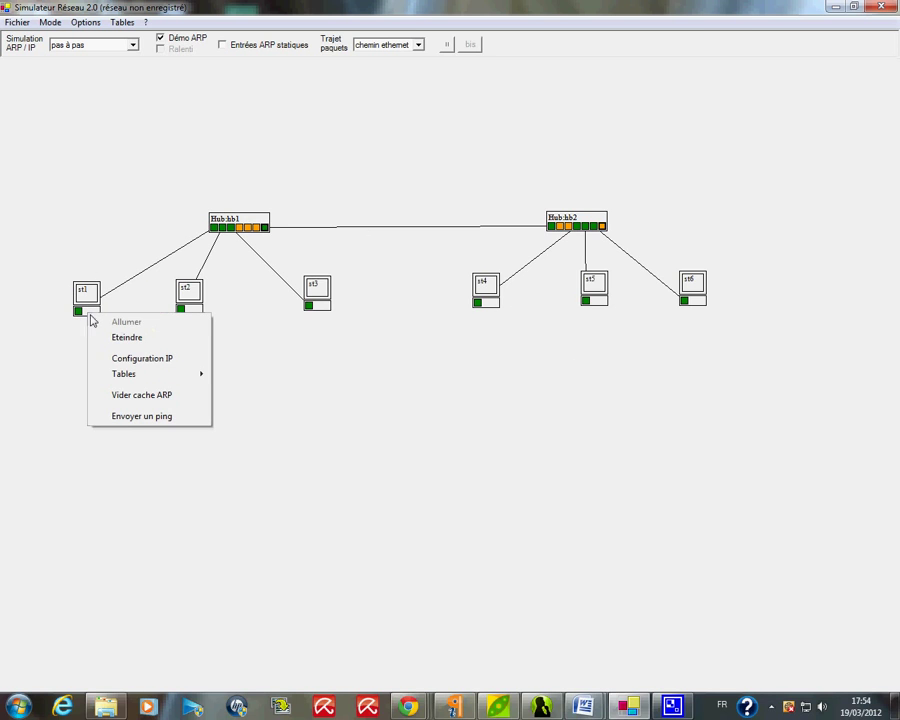
left_click(137, 418)
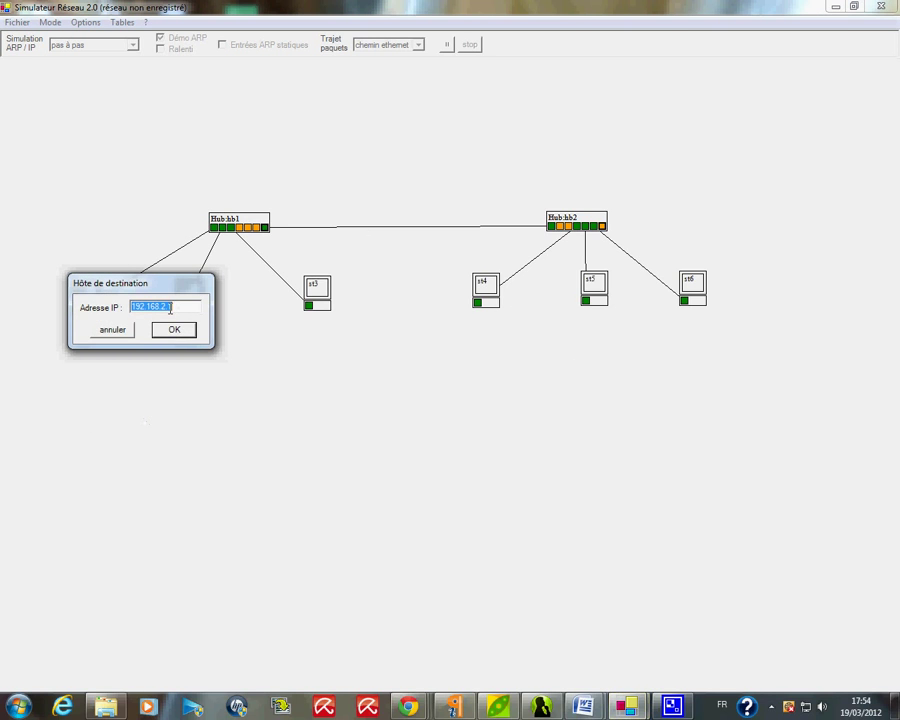
left_click(147, 306)
type("0")
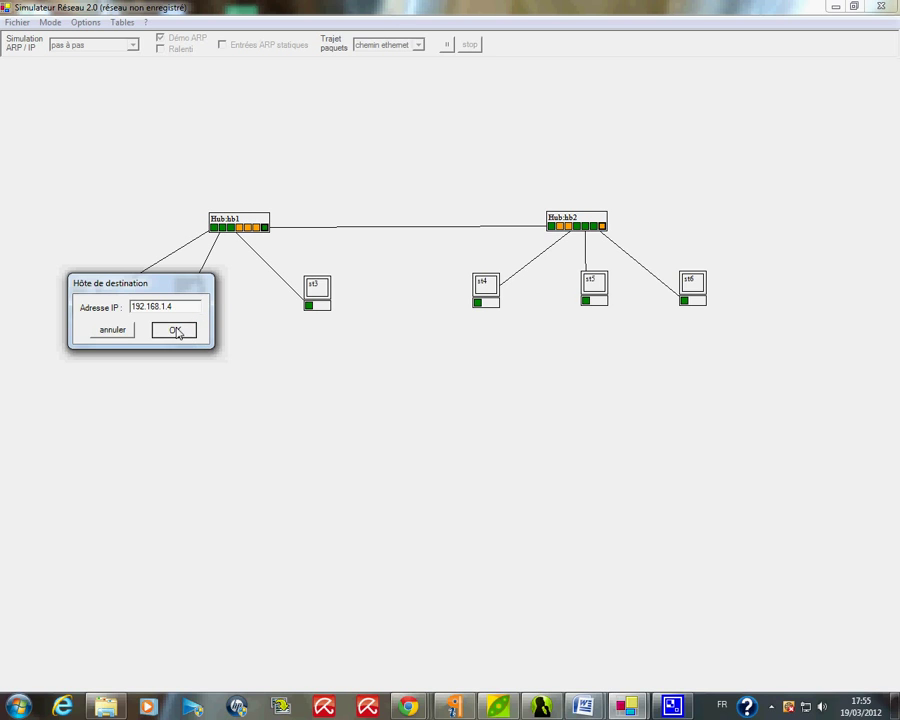
left_click(176, 329)
- Step through st1's route and ARP cache search until the ArpRequest for 192.168.1.4 is broadcast
left_click(114, 304)
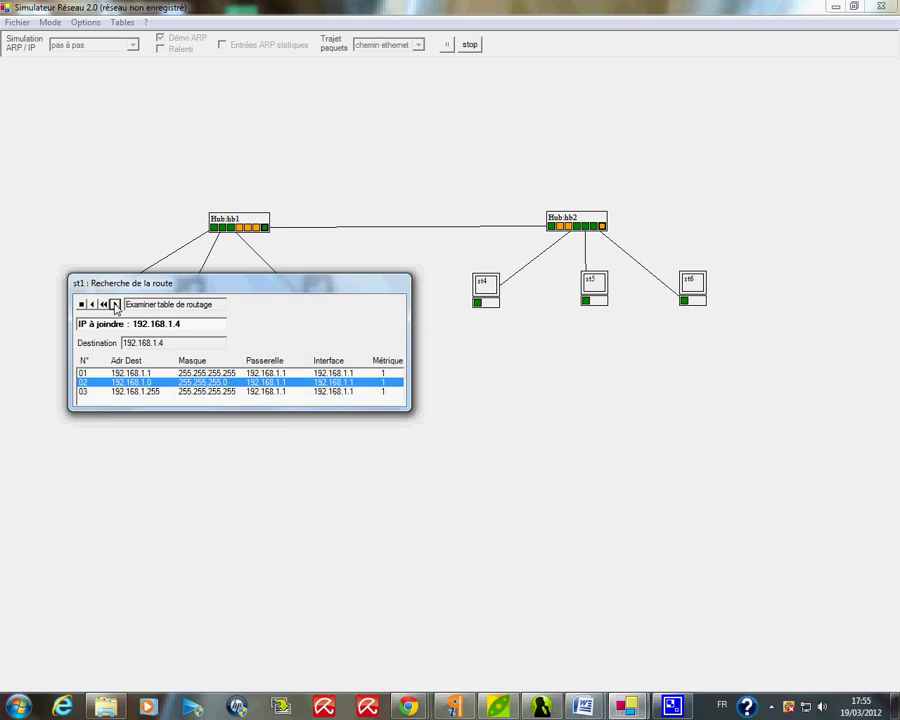
left_click(114, 304)
left_click(114, 304)
left_click(114, 304)
left_click(114, 304)
left_click(114, 304)
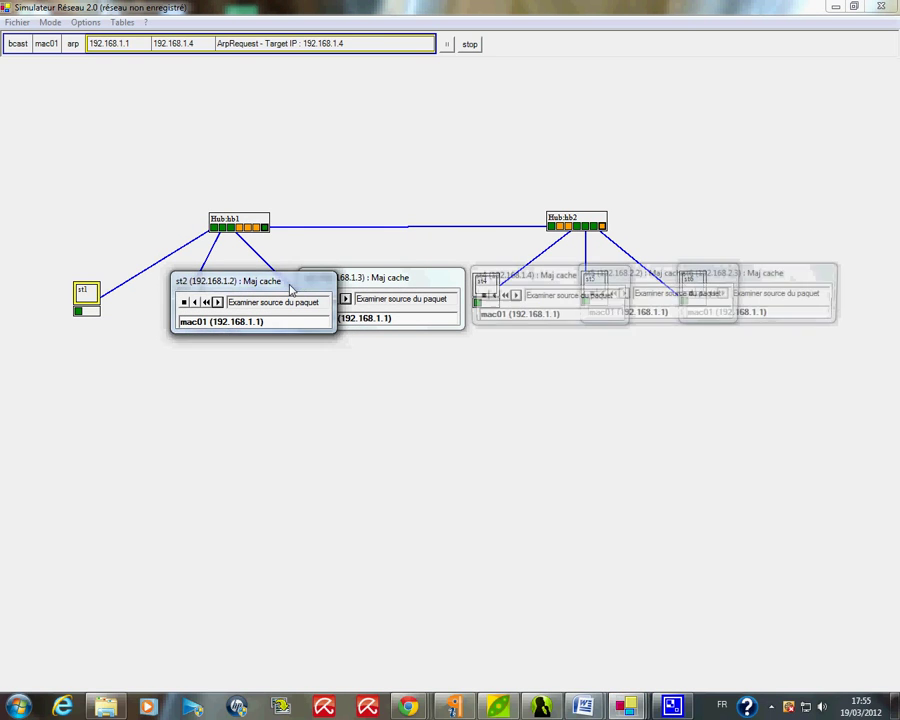
- Move st2's and st3's demo windows below their stations and step through st2's ARP request handling to the end
left_click_drag(292, 290, 227, 342)
left_click_drag(414, 283, 400, 343)
left_click(152, 354)
left_click(152, 354)
left_click(152, 354)
left_click(152, 354)
left_click(152, 354)
left_click(152, 354)
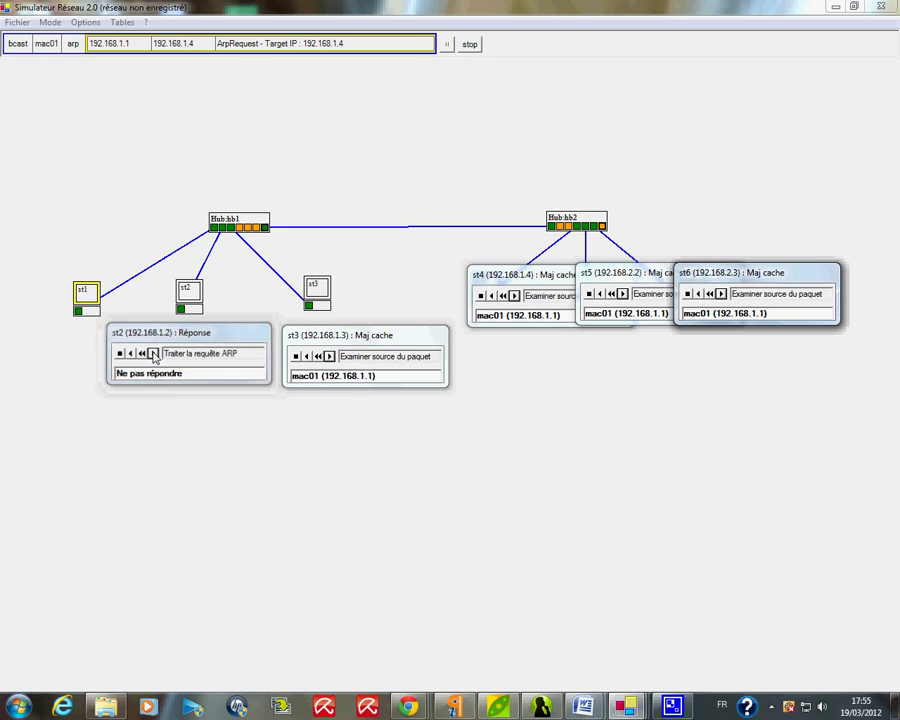
left_click(152, 354)
- Step through st3's handling of the ARP request for 192.168.1.4 to the end
left_click(330, 357)
left_click(330, 357)
left_click(330, 357)
left_click(330, 357)
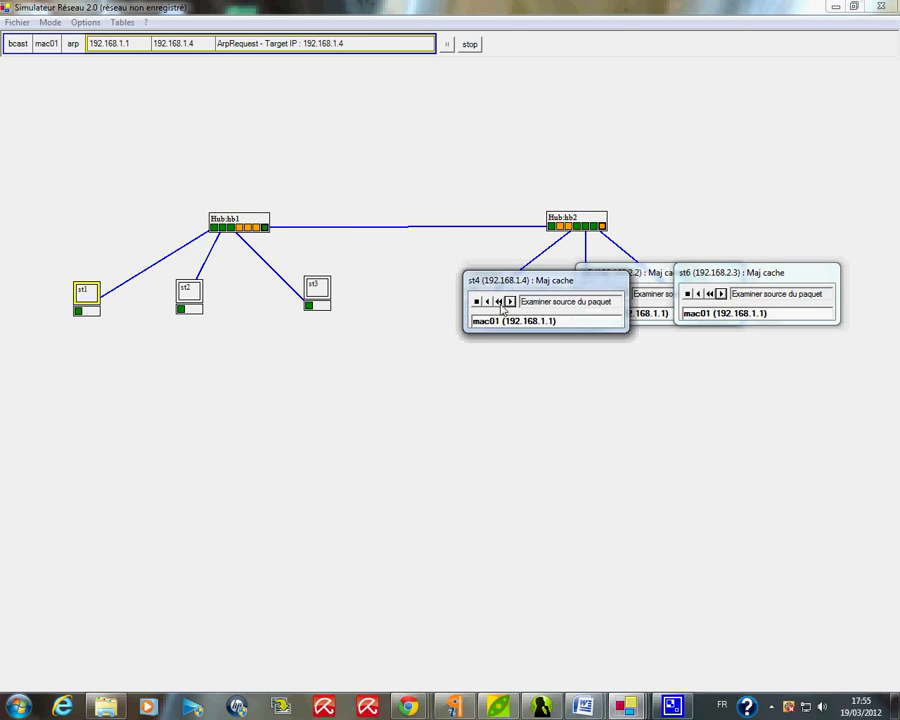
- Move st4's demo window below its station and step through st5's ARP request handling to the end
left_click_drag(518, 296, 430, 376)
left_click(623, 294)
left_click(623, 294)
left_click(623, 294)
left_click(623, 294)
left_click(623, 294)
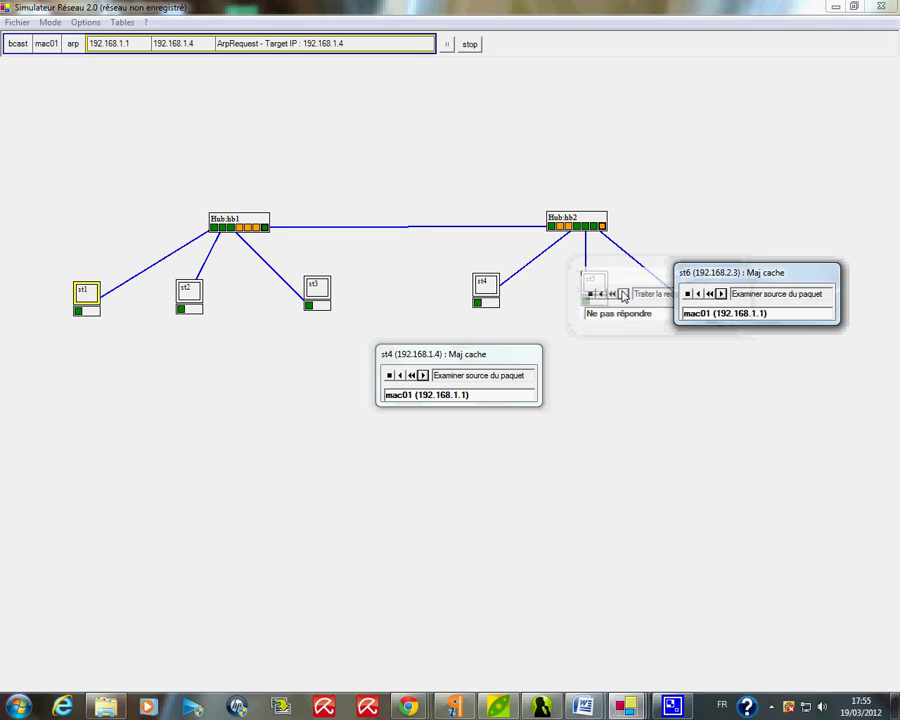
- Step through st6's cache update and ARP request handling to the end
left_click(720, 294)
left_click(714, 294)
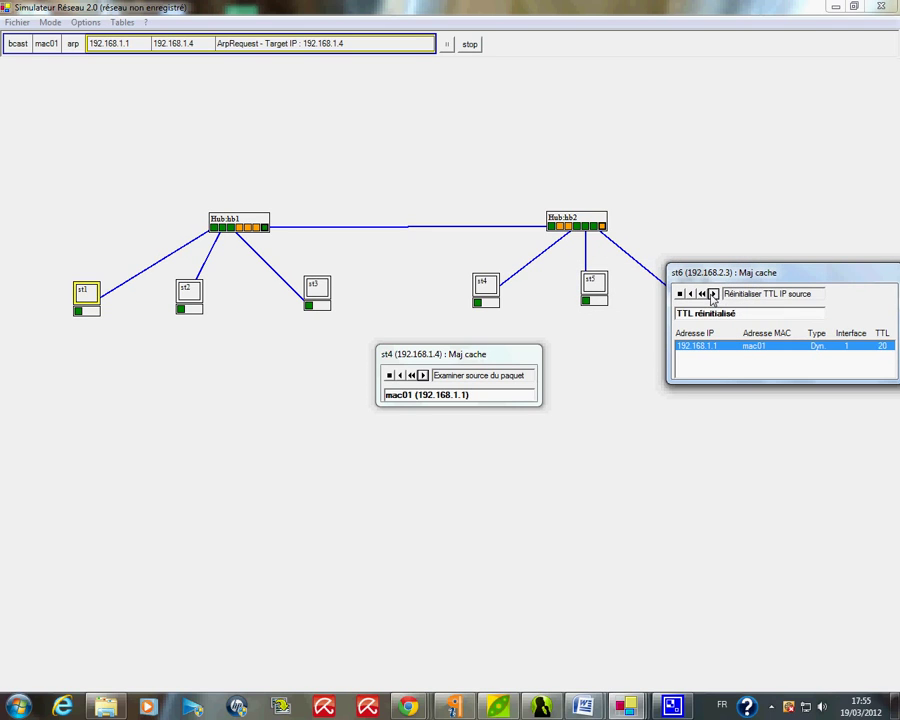
left_click(713, 294)
left_click(713, 294)
left_click(713, 294)
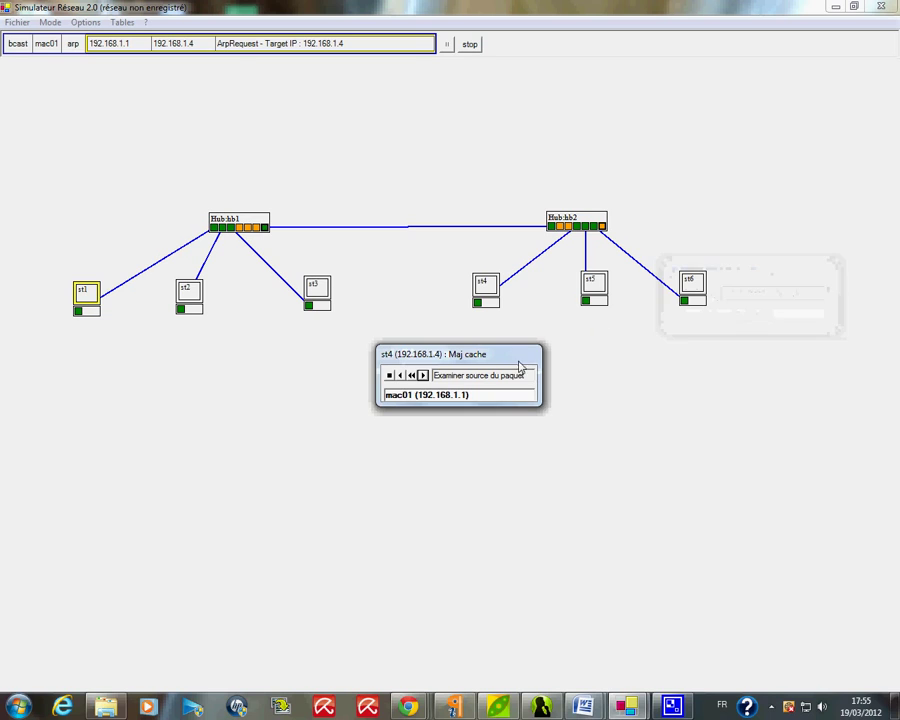
- Step through st4's cache update and its handling of the ARP request for 192.168.1.4 until it sends its reply
left_click(423, 375)
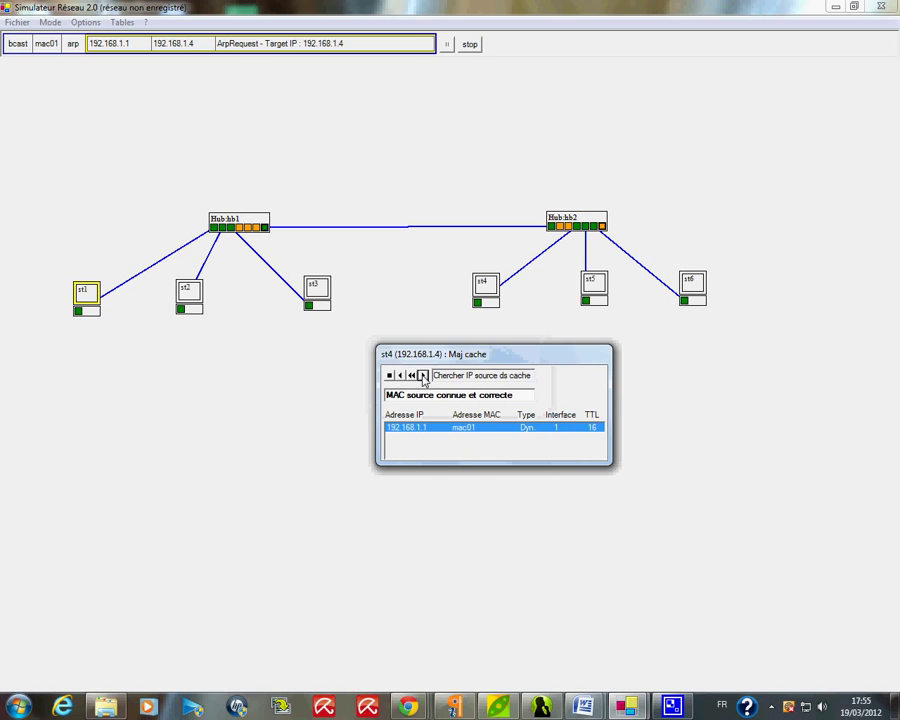
left_click(423, 375)
left_click(423, 375)
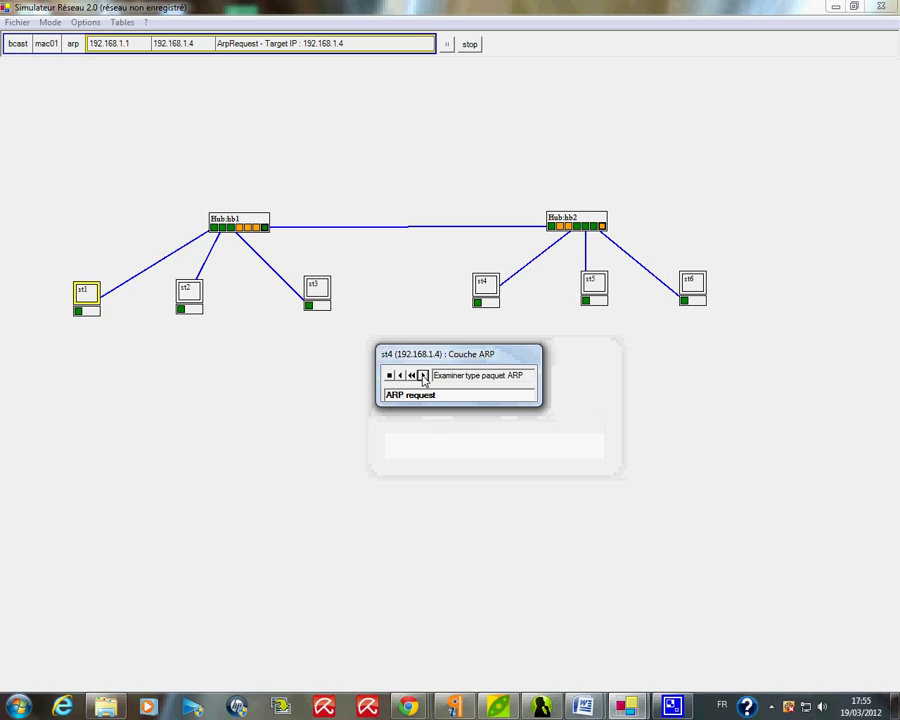
left_click(423, 375)
left_click(423, 375)
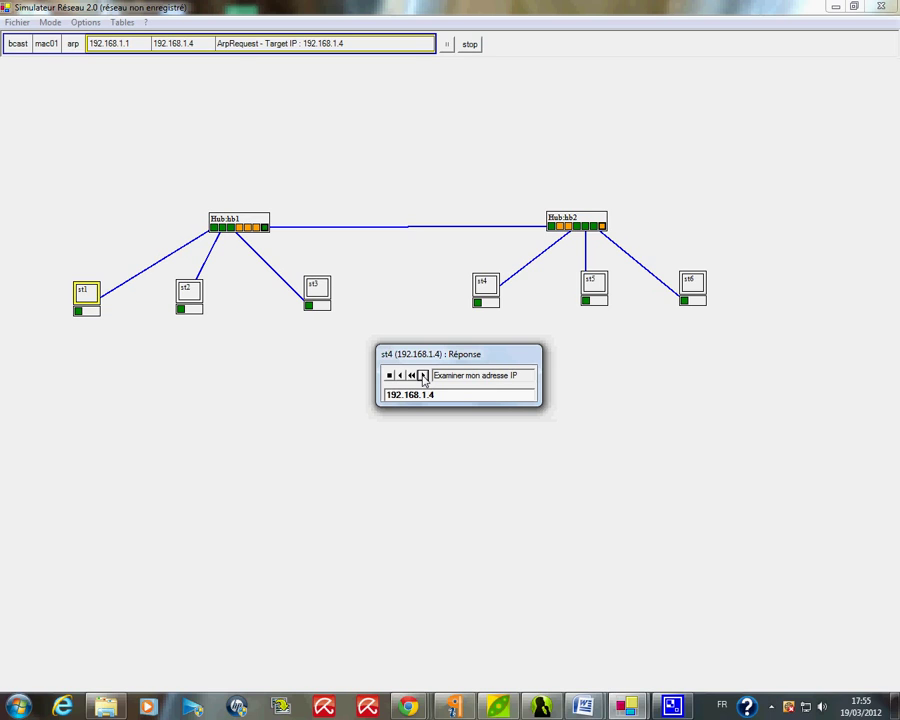
left_click(423, 375)
left_click(423, 375)
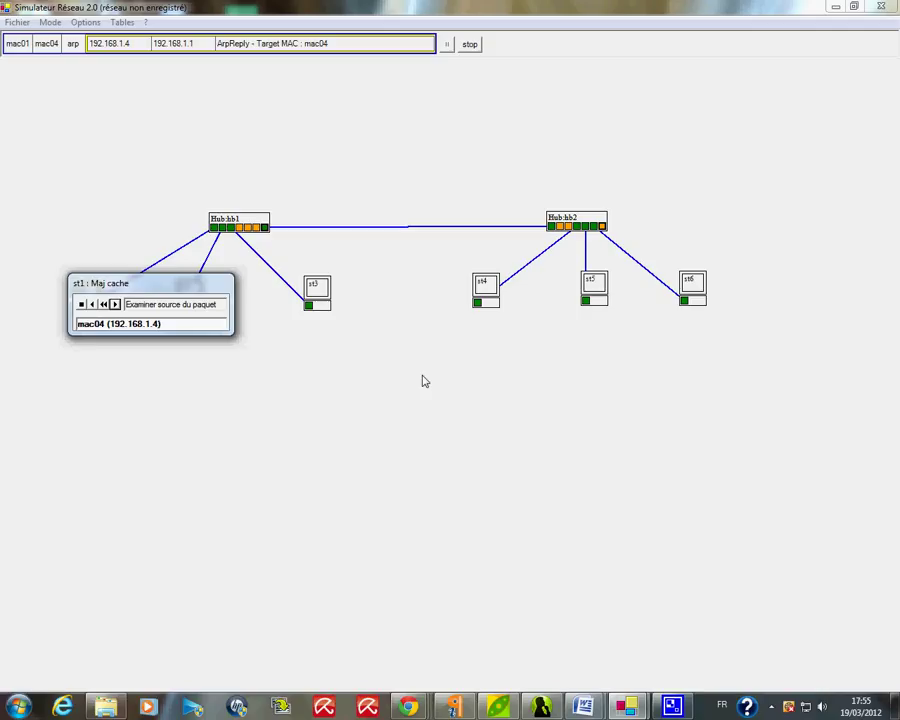
- Step through st1's handling of the ARP reply, adding 192.168.1.4 with mac04 to its cache and sending the echo request
left_click(115, 305)
left_click(115, 305)
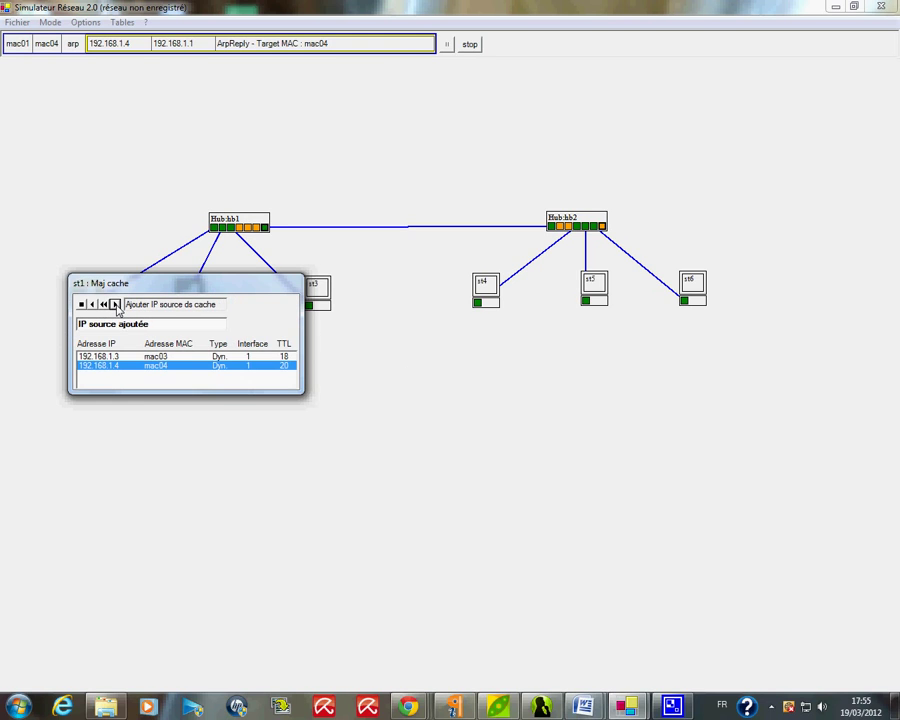
left_click(115, 305)
left_click(115, 305)
left_click(115, 305)
left_click(115, 305)
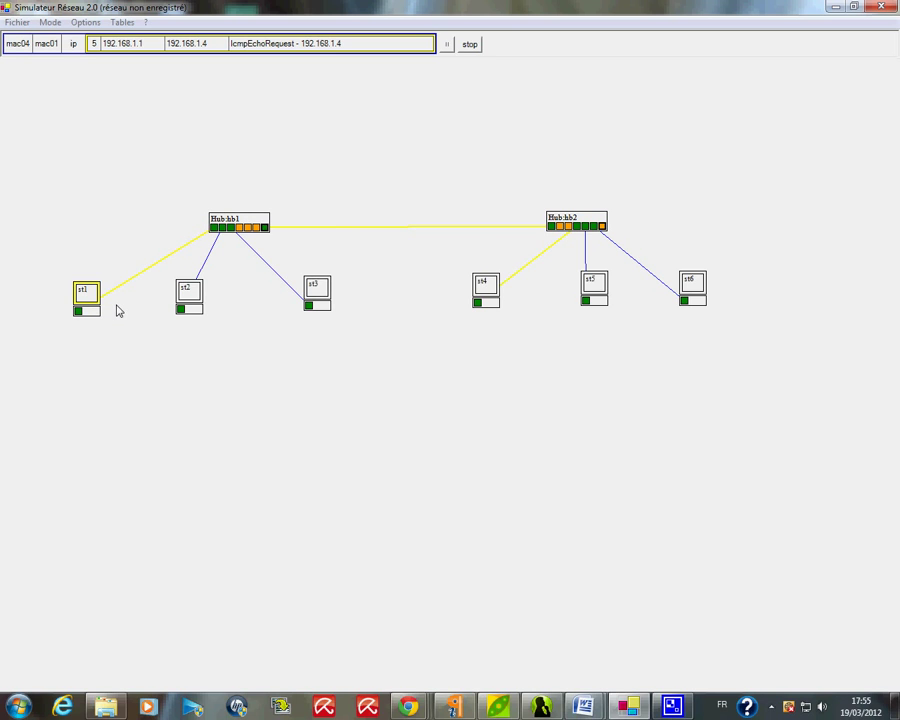
- Move st4's demo window below its station, step through the echo request and response, and dismiss st1's ping result
left_click_drag(523, 286, 486, 334)
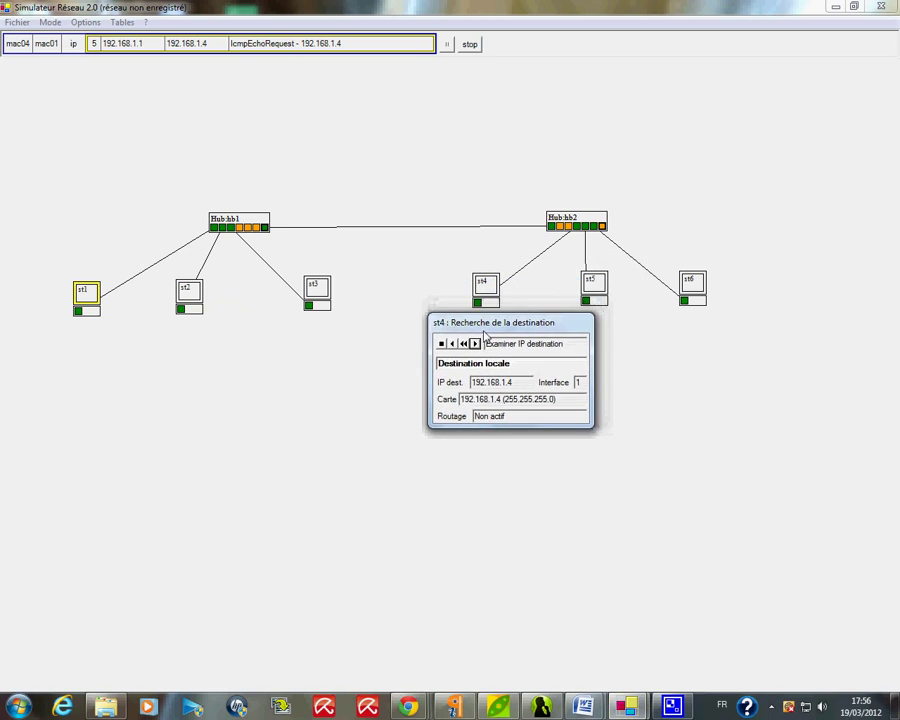
left_click(476, 343)
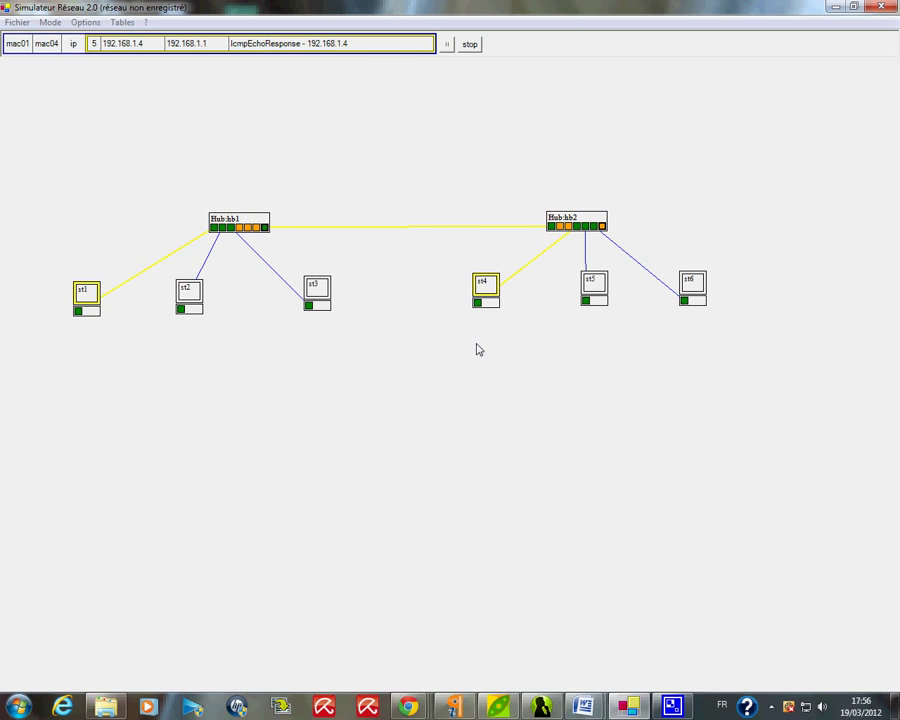
left_click(116, 304)
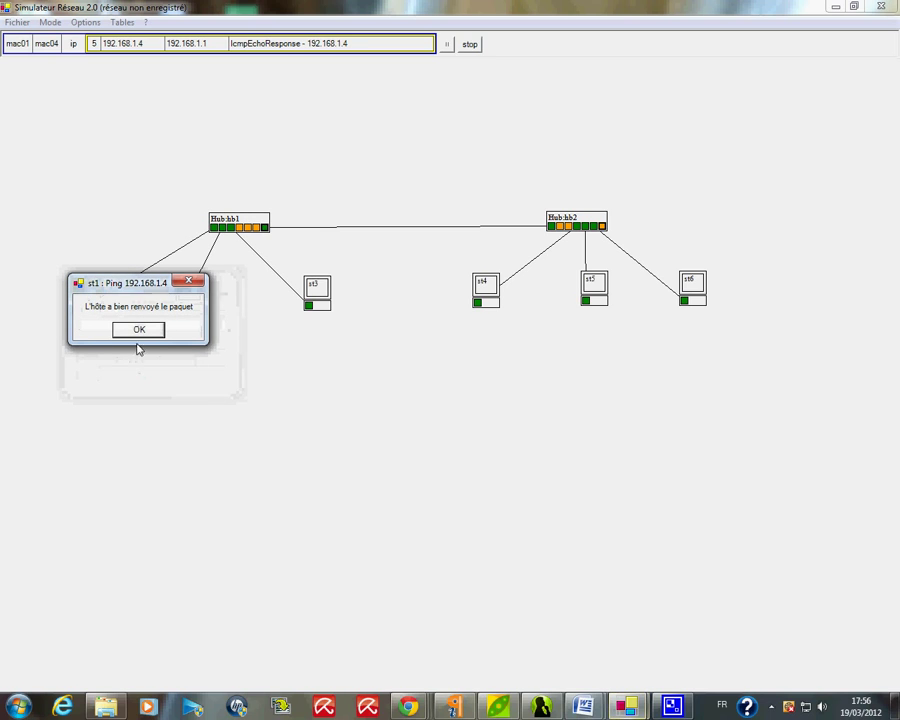
left_click_drag(124, 281, 115, 342)
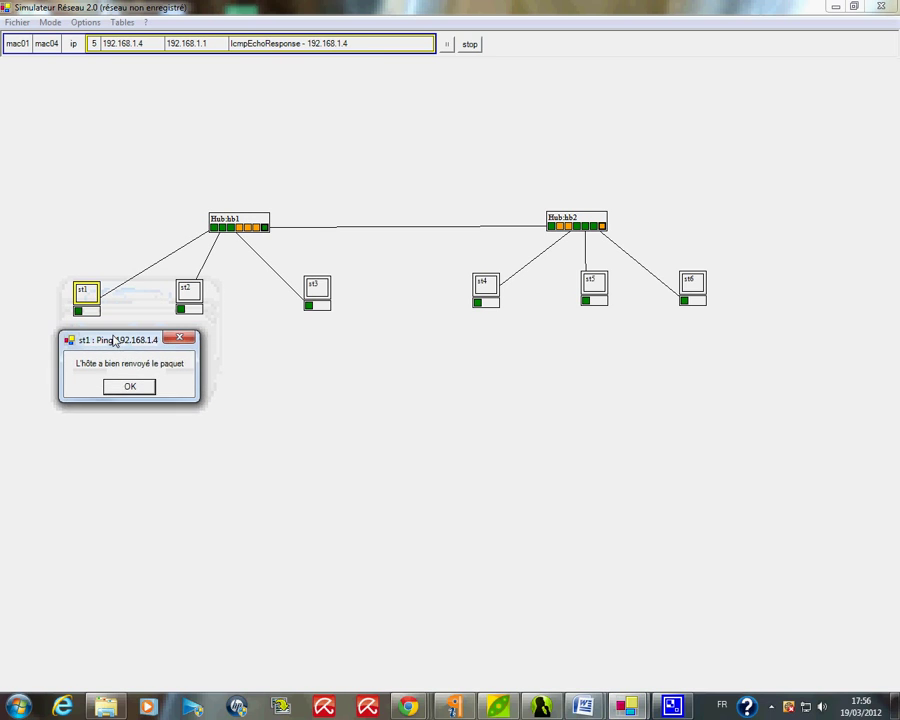
left_click(125, 390)
- Change the IP address of station st5's network card to 192.168.1.5
right_click(586, 301)
left_click(649, 313)
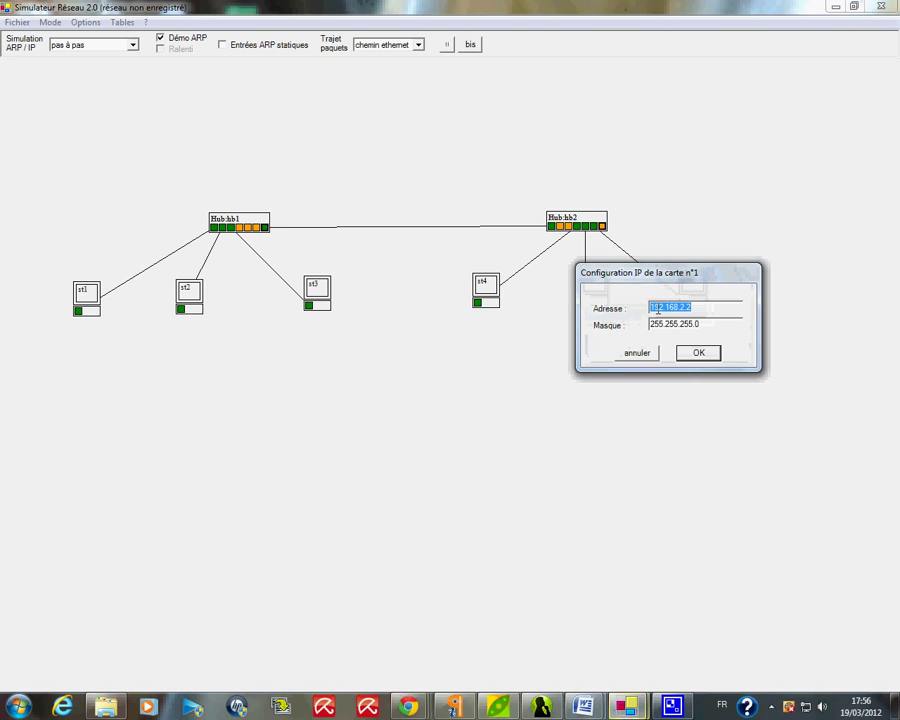
left_click(681, 307)
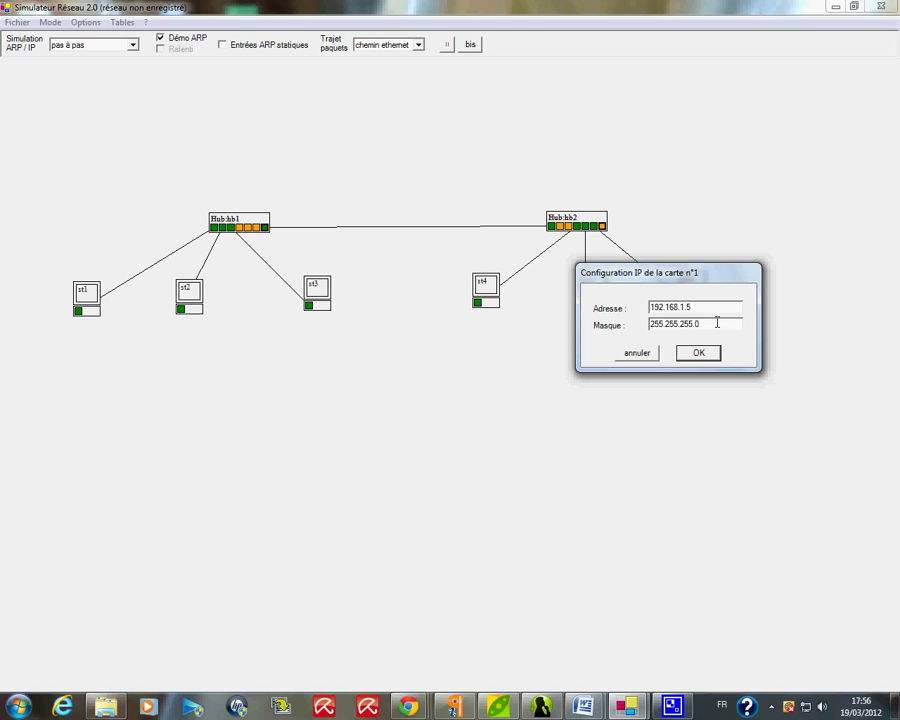
left_click(693, 356)
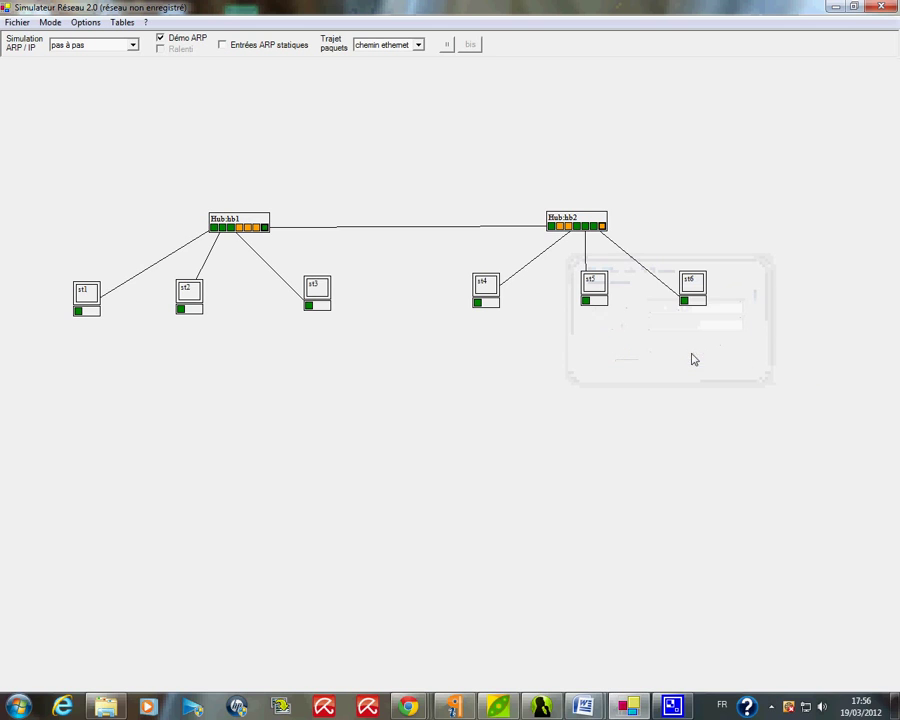
- Change the IP address of station st6's network card to 192.168.1.6
right_click(686, 300)
left_click(740, 308)
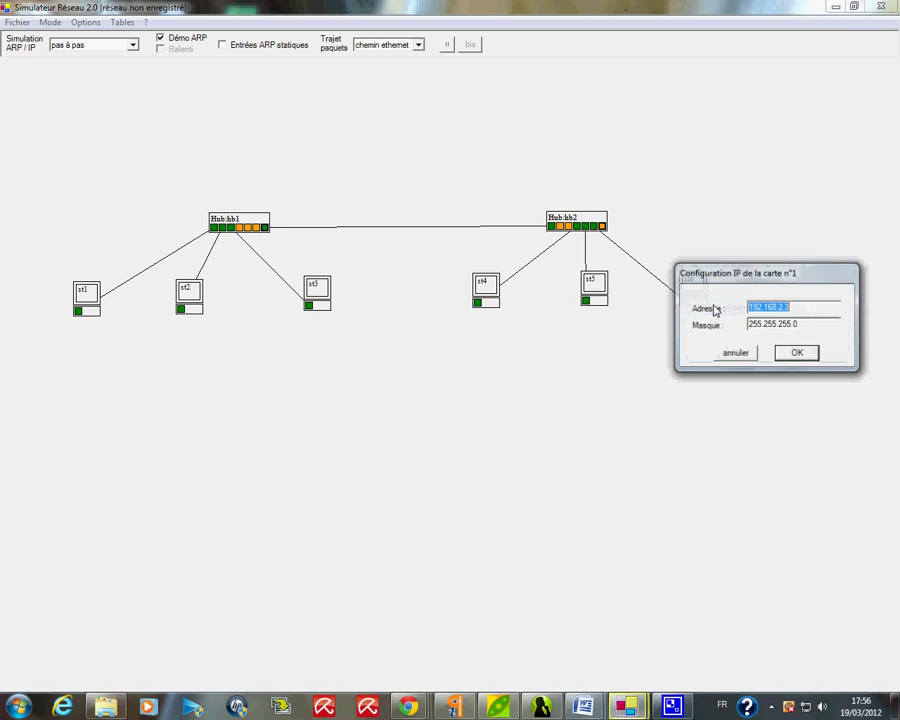
left_click(786, 307)
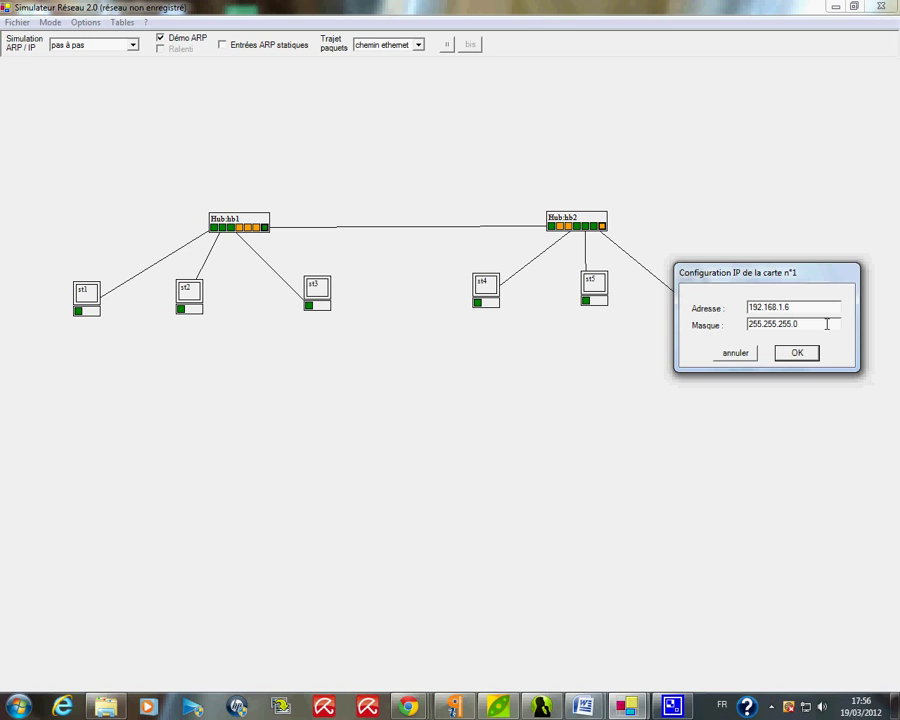
left_click(796, 353)
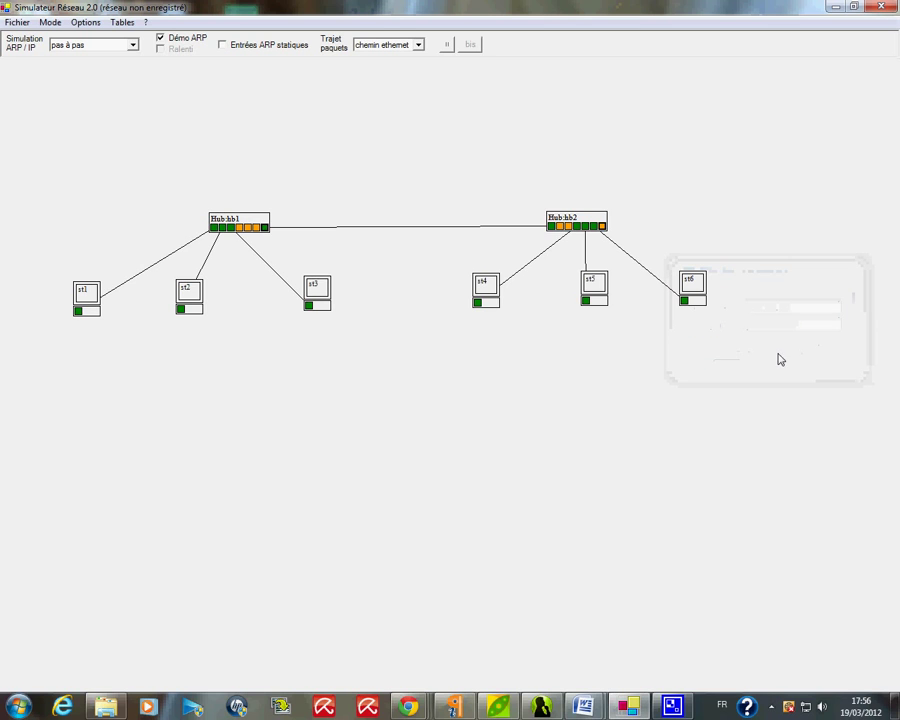
- Examine the 192.168.1.3 and 192.168.1.4 entries in st1's ARP cache, then close the table
right_click(86, 311)
mouse_move(137, 370)
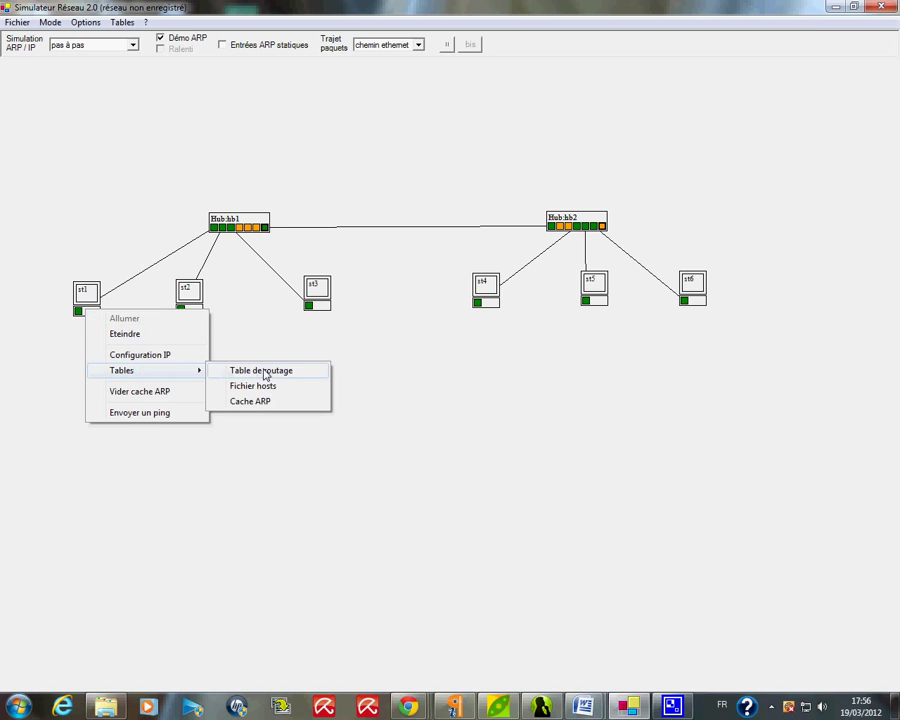
left_click(260, 403)
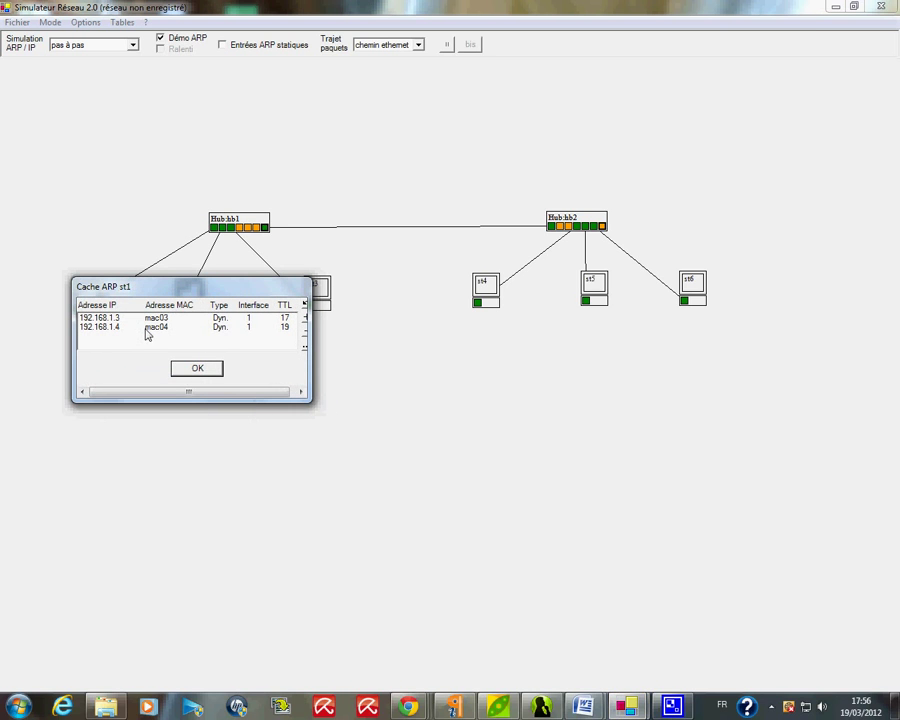
left_click(113, 318)
left_click(112, 328)
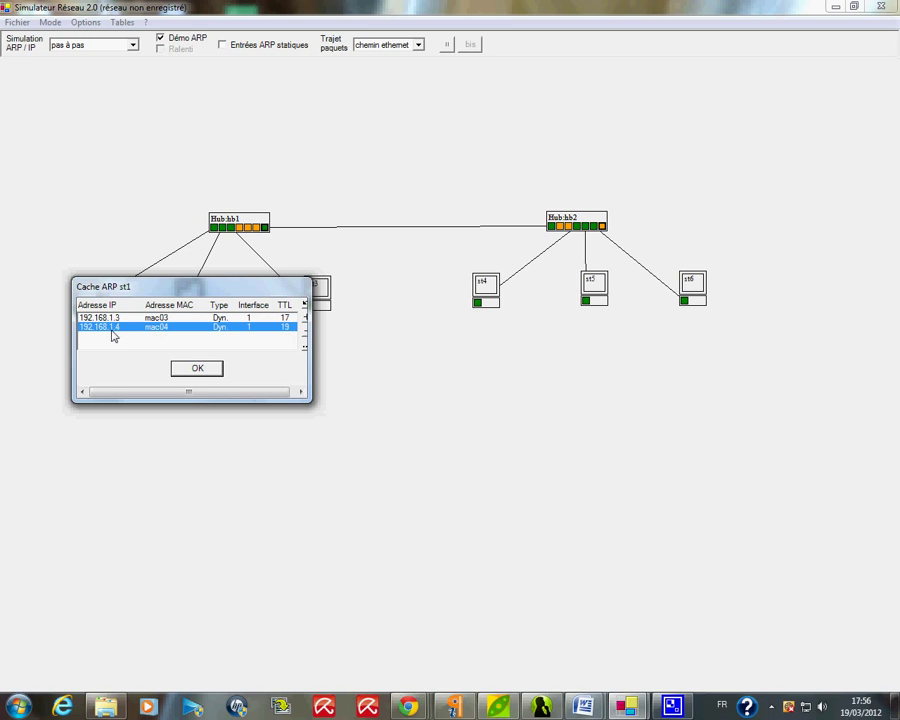
left_click(205, 369)
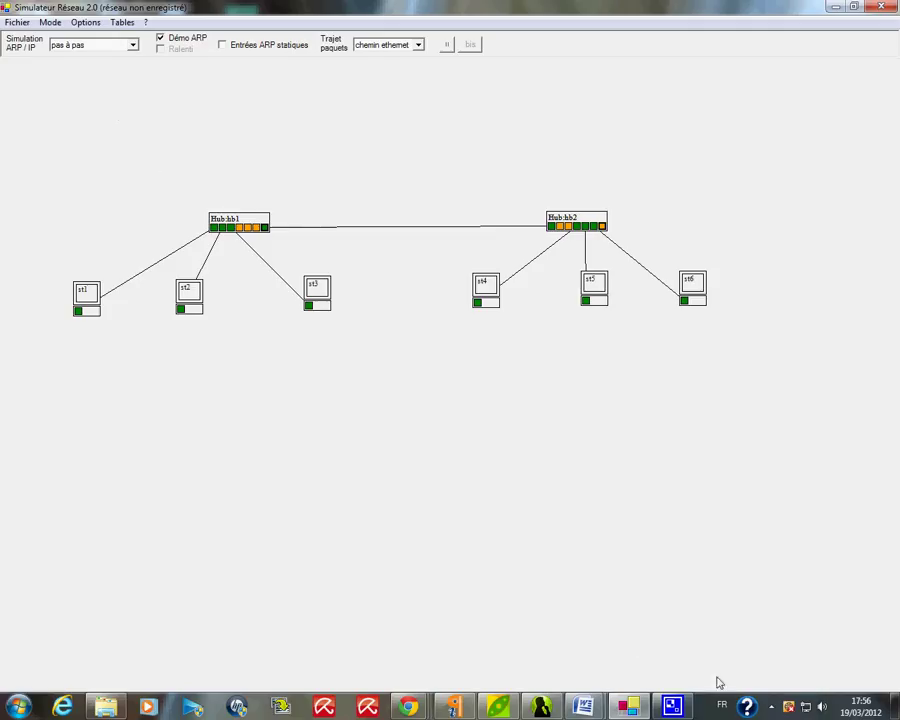
mouse_move(676, 709)
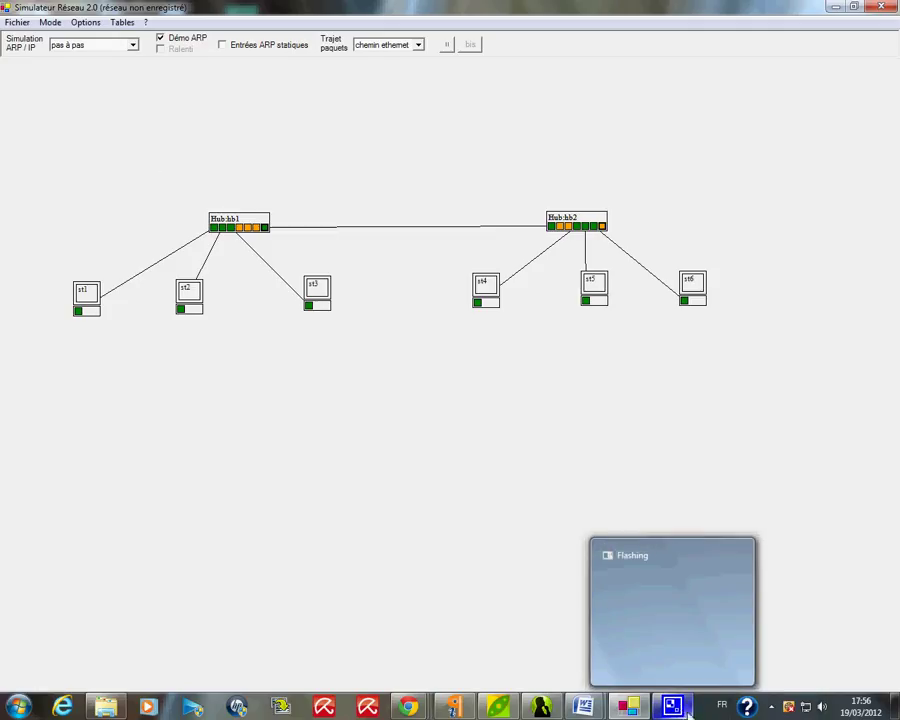
left_click(771, 707)
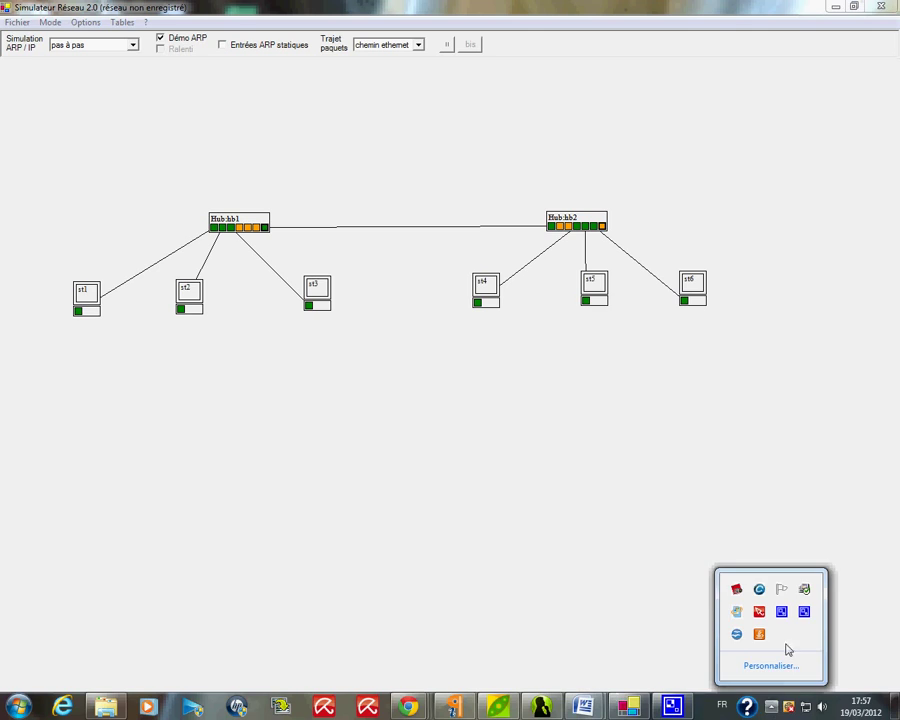